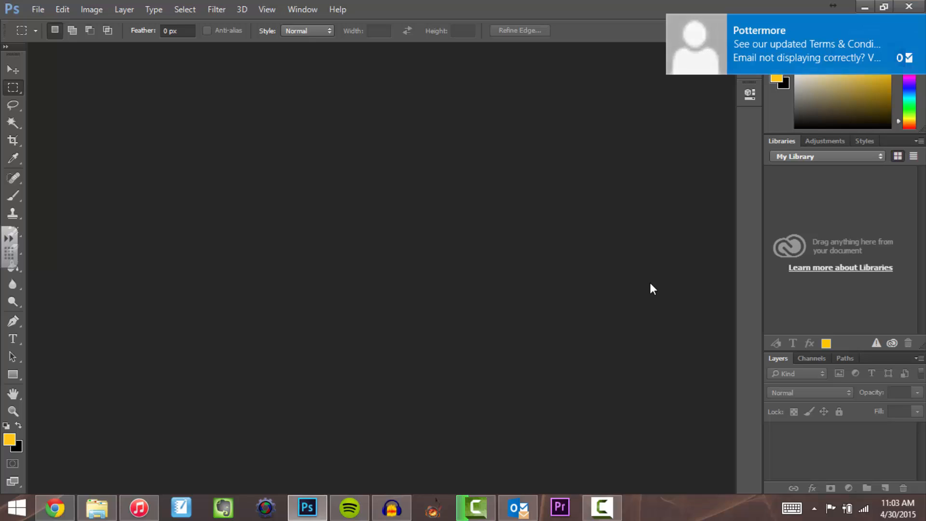
# Create a 1920 by 1080 pixel document with a transparent background from the Youtube Thumbnail preset, dismissing the pixel aspect ratio notice.
pyautogui.hotkey('ctrl', 'n')
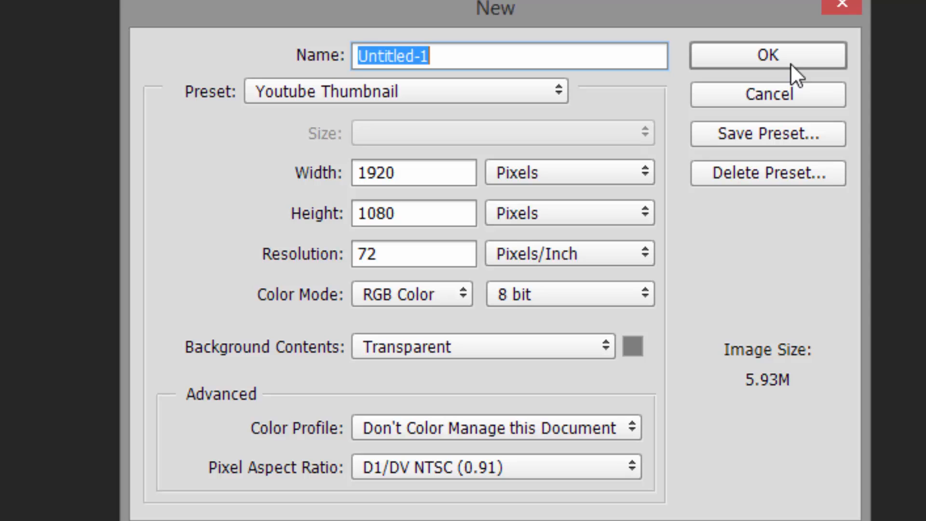
pyautogui.click(783, 51)
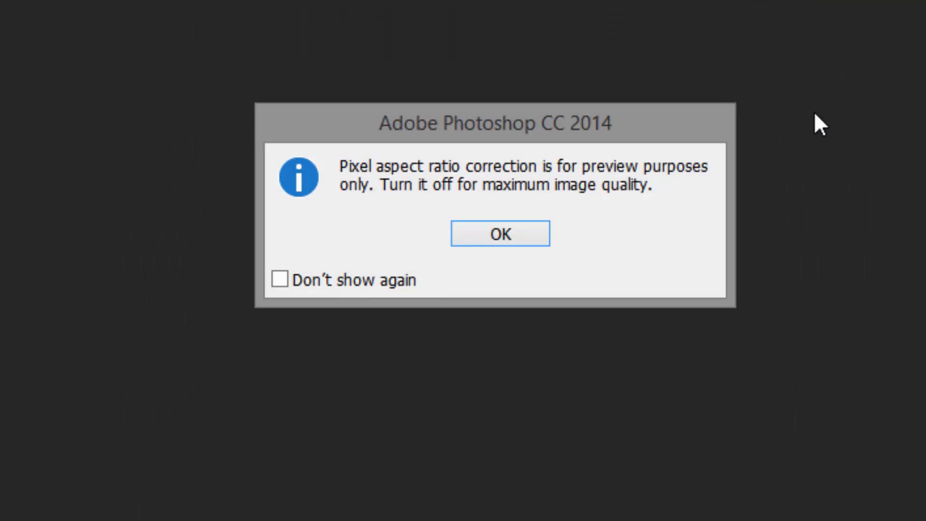
pyautogui.click(345, 281)
pyautogui.click(501, 234)
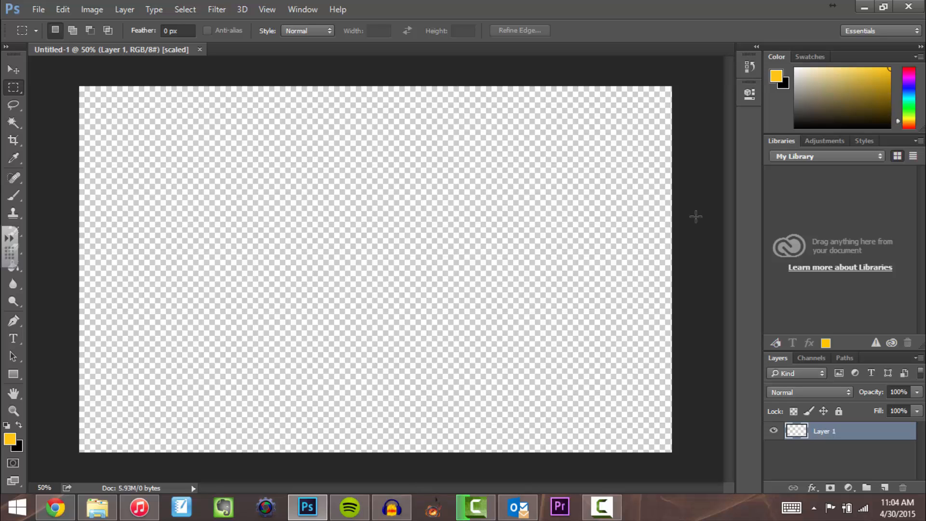
# Open the photo IMG_0053 from the Justin Mugs folder and duplicate its background layer.
pyautogui.hotkey('ctrl', 'o')
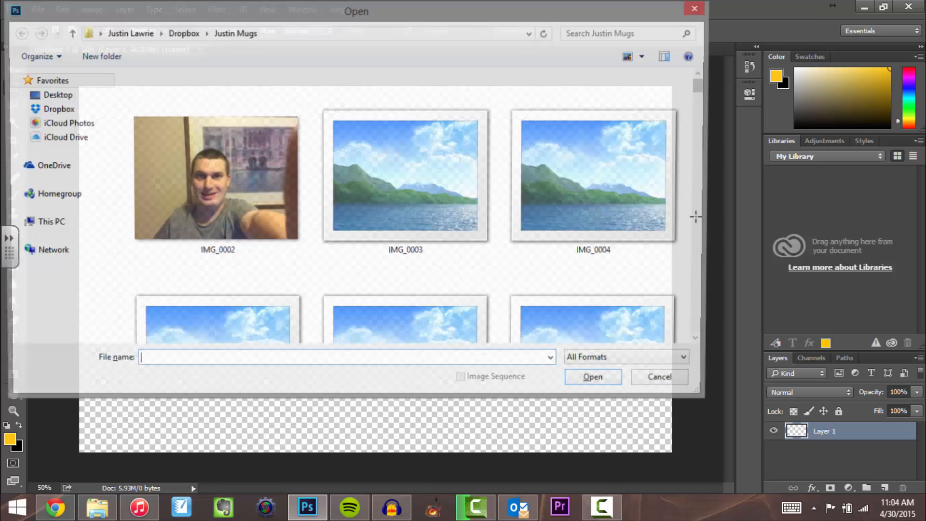
pyautogui.scroll(-10, 698, 185)
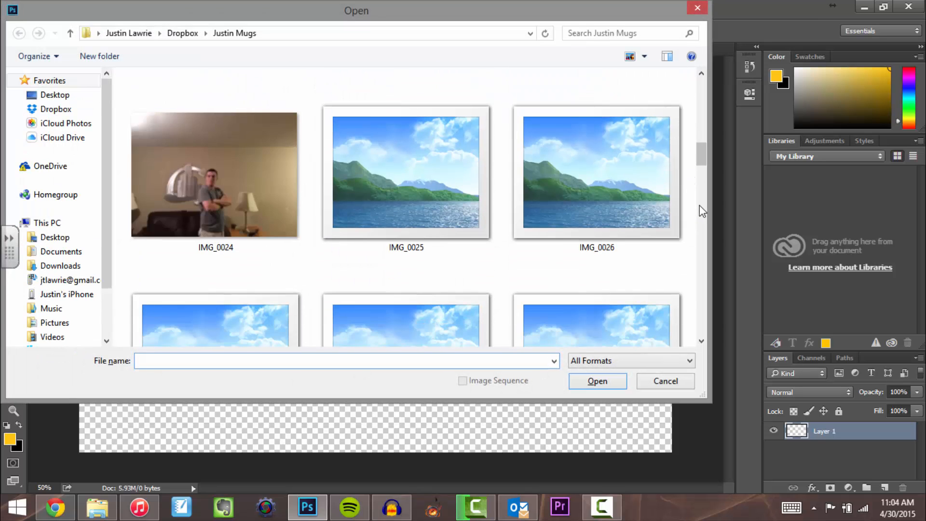
pyautogui.scroll(-5, 700, 205)
pyautogui.scroll(-10, 706, 236)
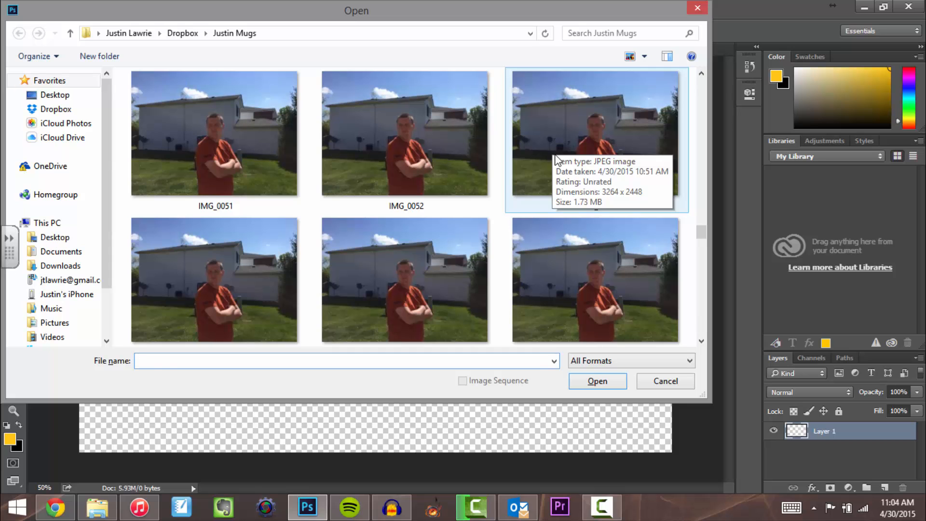
pyautogui.doubleClick(556, 160)
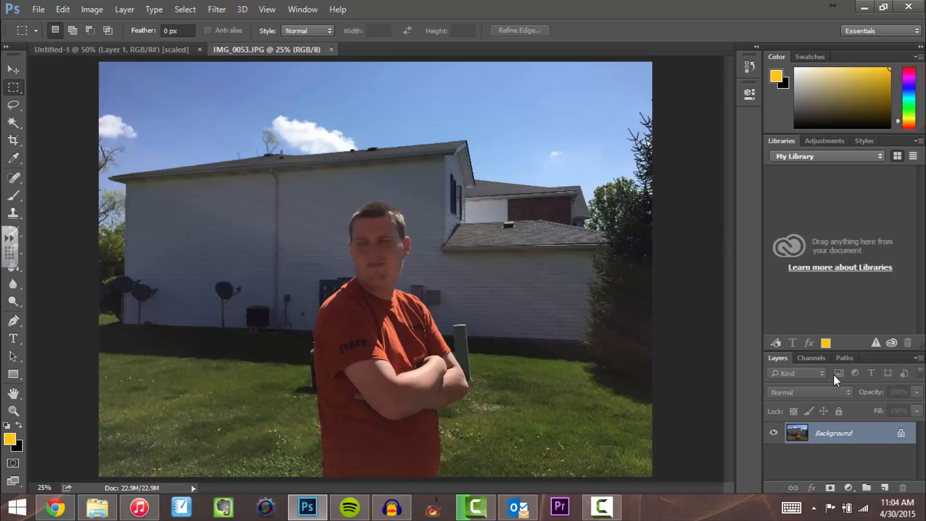
pyautogui.moveTo(838, 440); pyautogui.dragTo(868, 487)
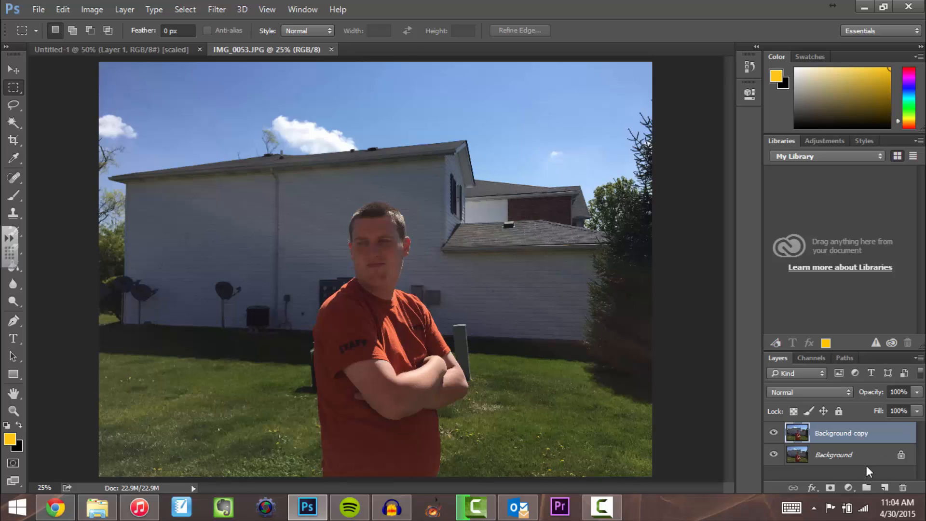
# Crop the photo closer around the man, trimming the sky, the sides and the lower grass.
pyautogui.click(13, 139)
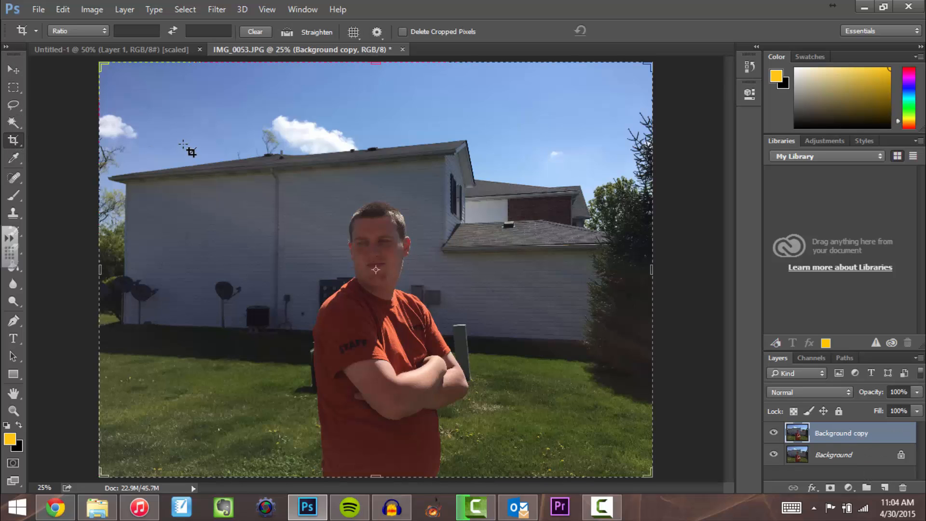
pyautogui.moveTo(184, 144); pyautogui.dragTo(565, 441)
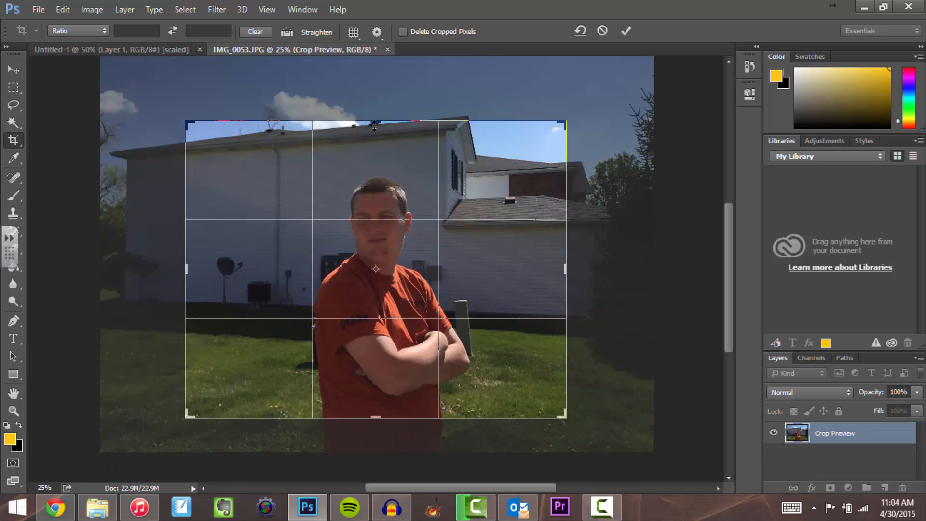
pyautogui.moveTo(375, 122); pyautogui.dragTo(377, 143)
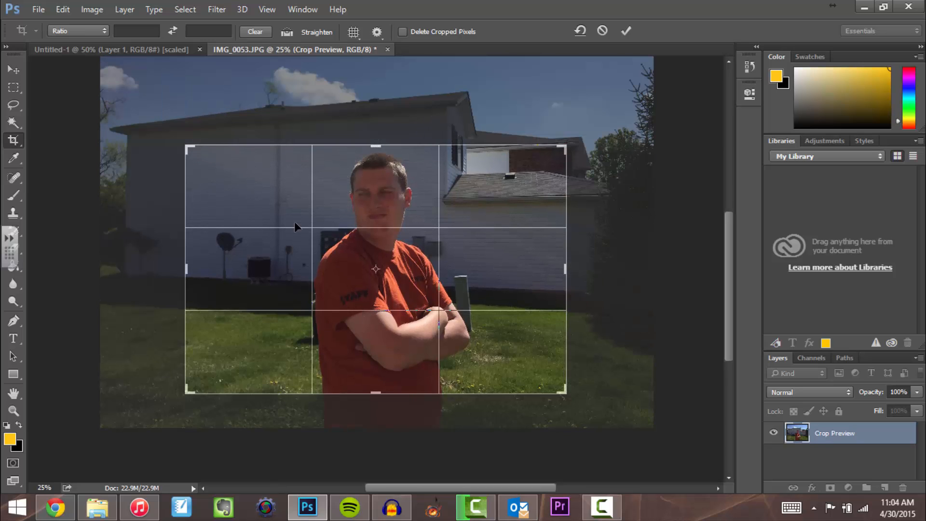
pyautogui.click(619, 30)
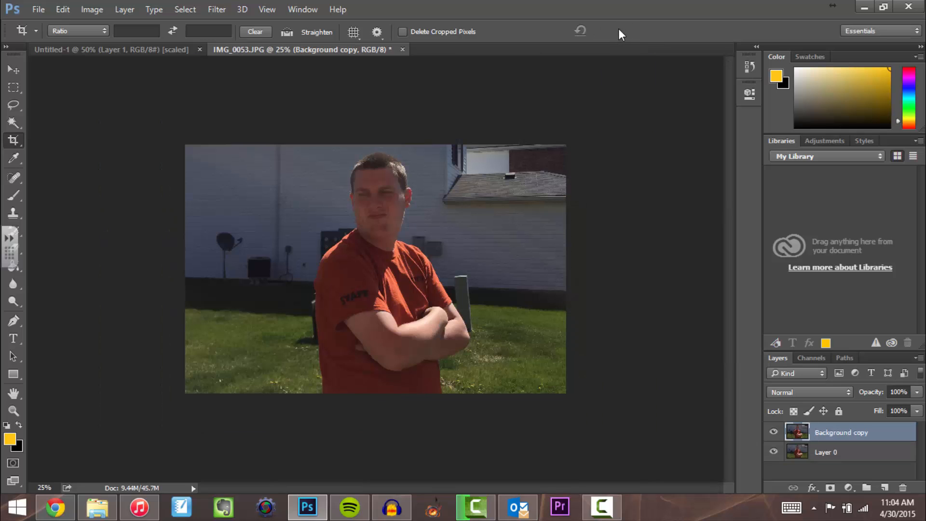
# Convert the Background copy layer for smart filters.
pyautogui.hotkey('ctrl', '+')
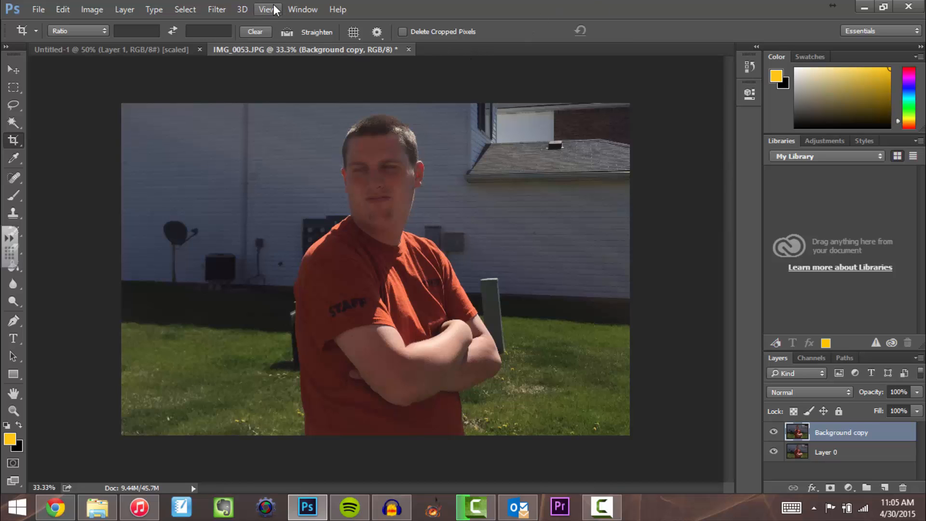
pyautogui.click(217, 9)
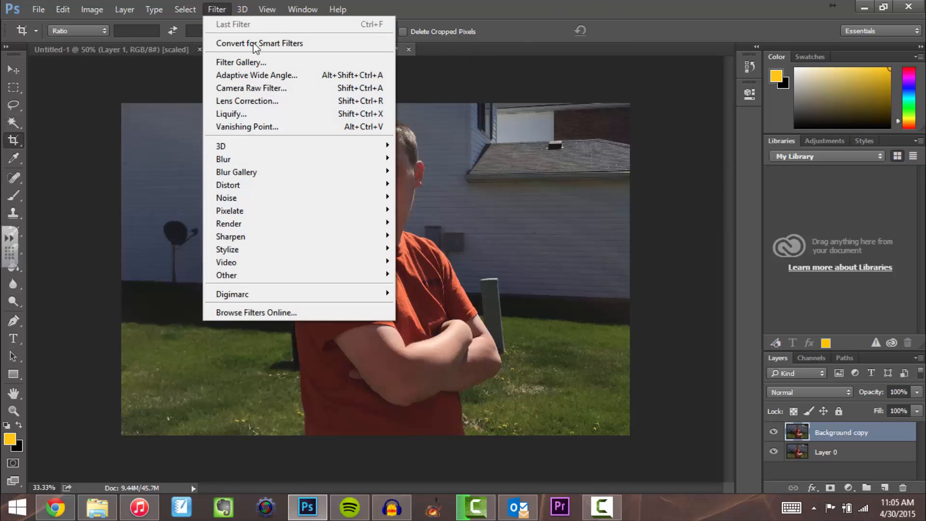
pyautogui.click(243, 44)
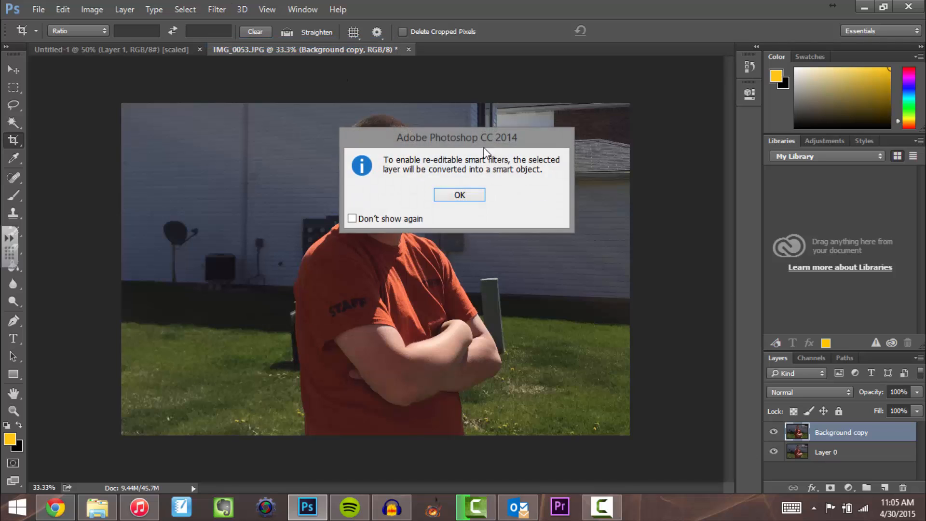
pyautogui.click(461, 195)
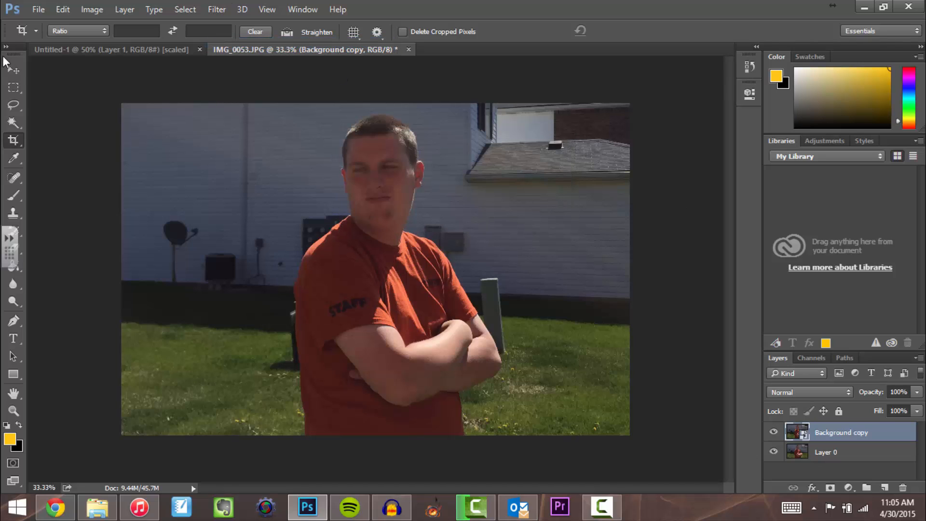
# Open the Camera Raw filter on the Background copy layer and apply the automatic tone correction.
pyautogui.click(13, 70)
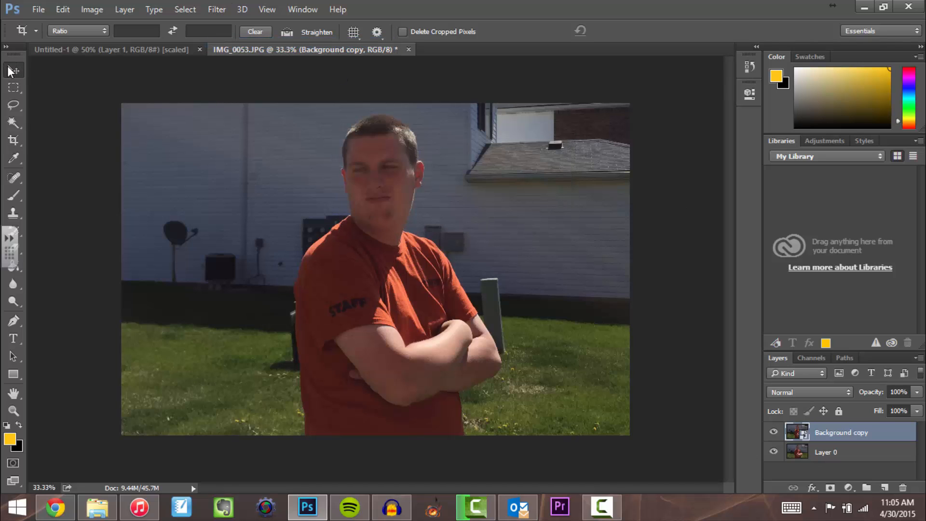
pyautogui.click(184, 9)
pyautogui.moveTo(216, 11)
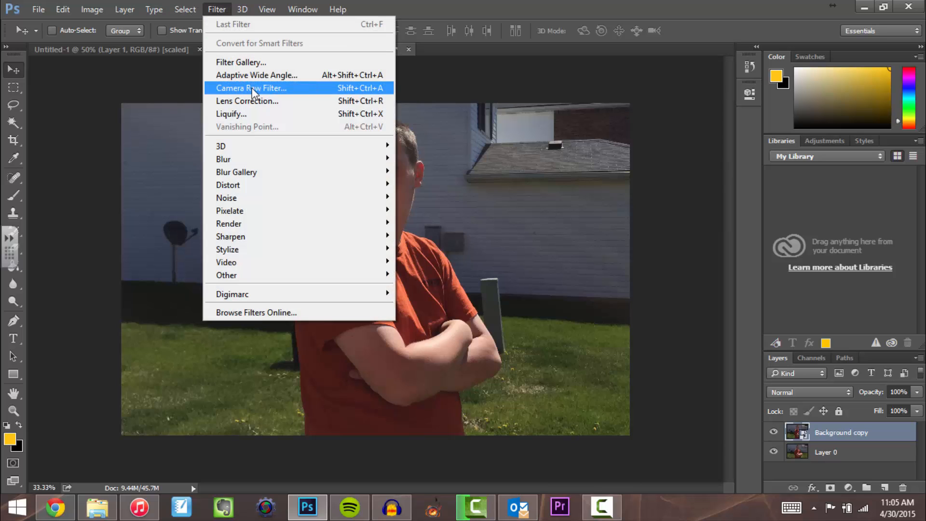
pyautogui.click(277, 88)
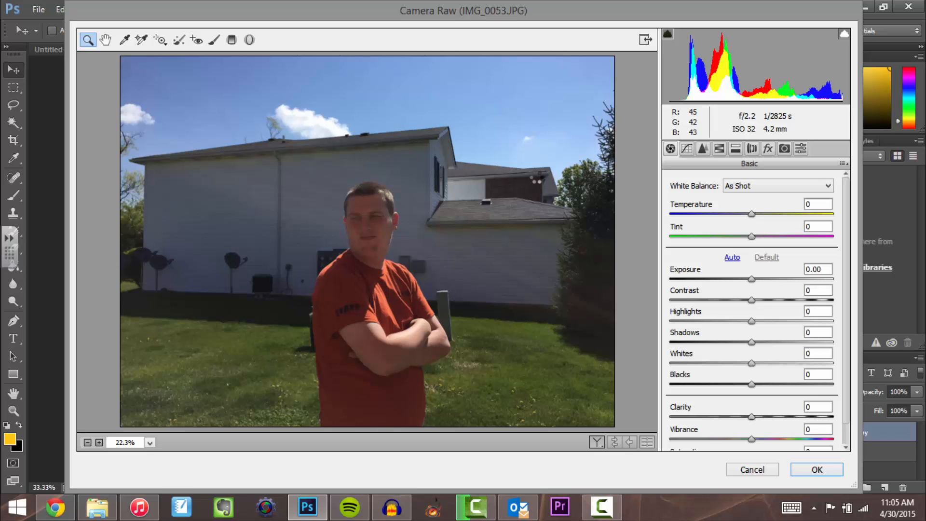
pyautogui.click(732, 257)
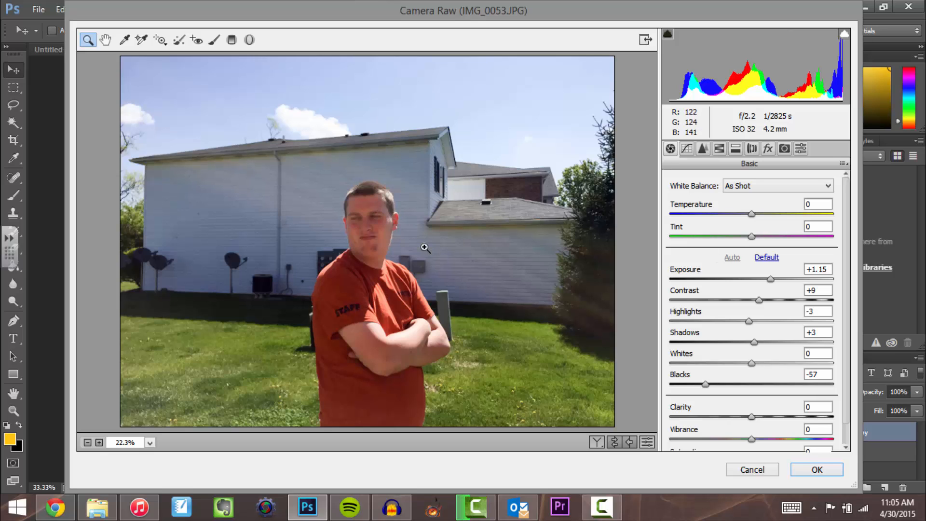
# Set exposure to +1.55, contrast +20, highlights +38, shadows -32, whites -63 and blacks -52, and apply the Camera Raw filter.
pyautogui.moveTo(768, 277)
pyautogui.mouseDown()
pyautogui.moveTo(760, 280)
pyautogui.moveTo(774, 278)
pyautogui.mouseUp()
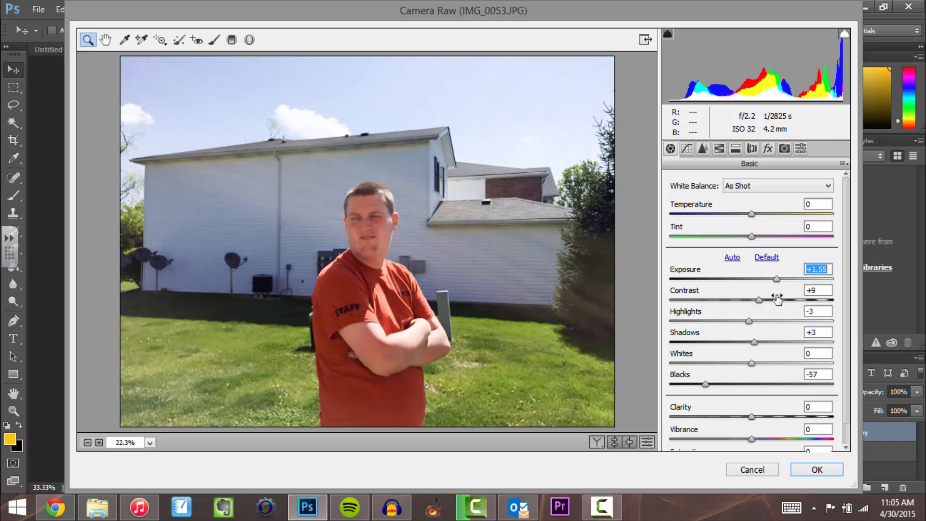
pyautogui.moveTo(759, 300); pyautogui.dragTo(724, 340)
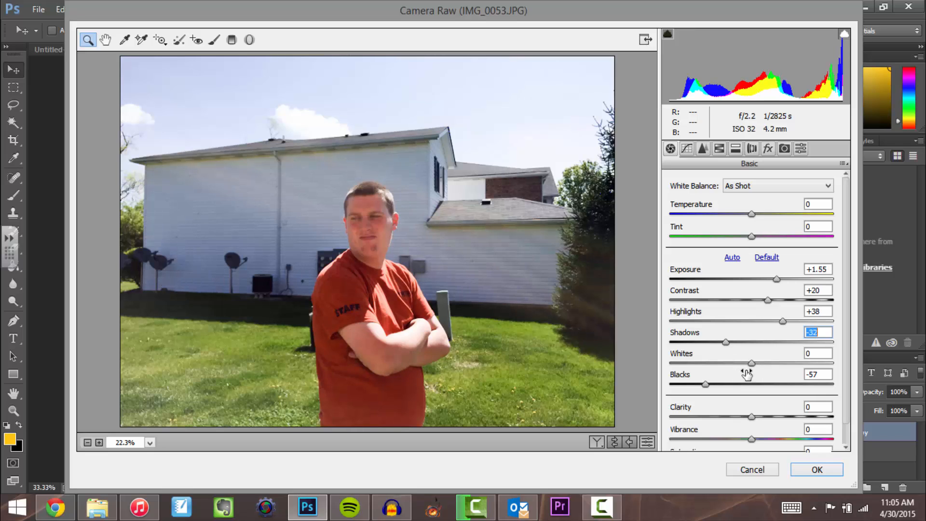
pyautogui.moveTo(751, 367); pyautogui.dragTo(701, 362)
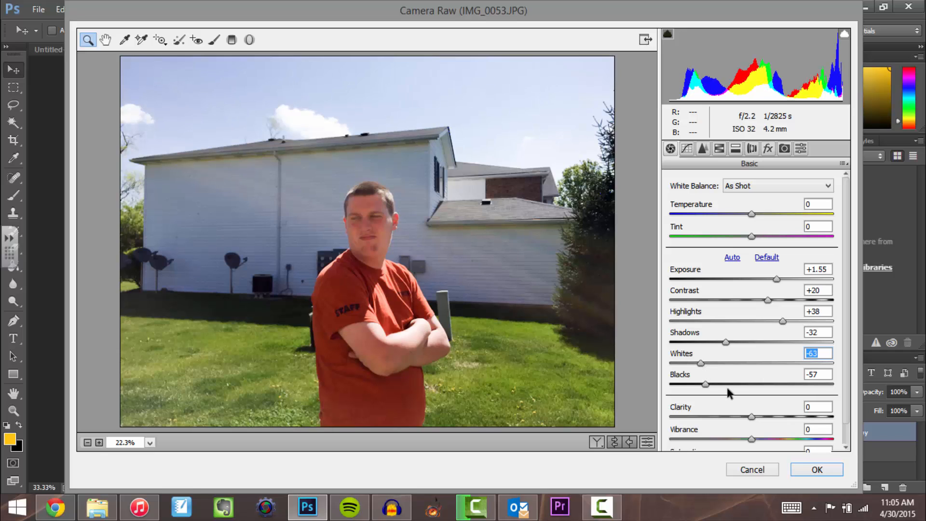
pyautogui.click(710, 384)
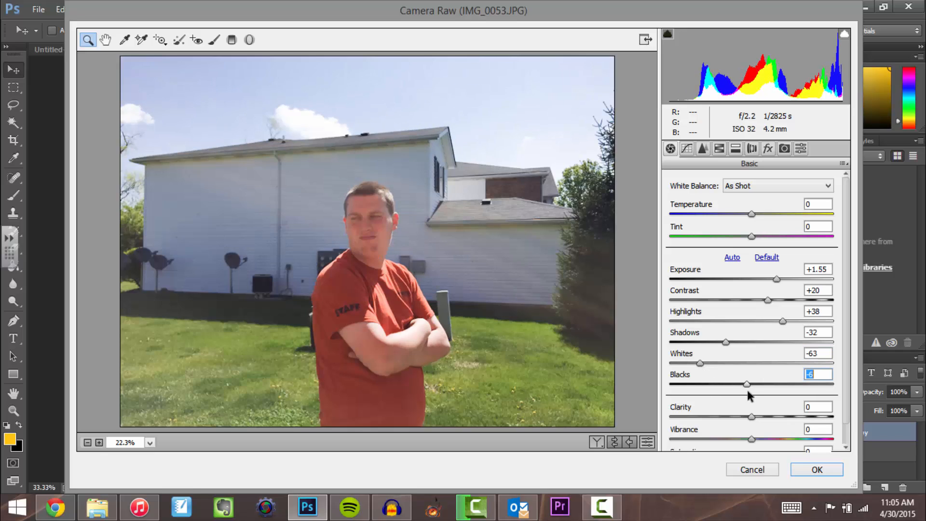
pyautogui.click(697, 386)
pyautogui.moveTo(696, 391)
pyautogui.mouseDown()
pyautogui.moveTo(688, 387)
pyautogui.moveTo(711, 389)
pyautogui.mouseUp()
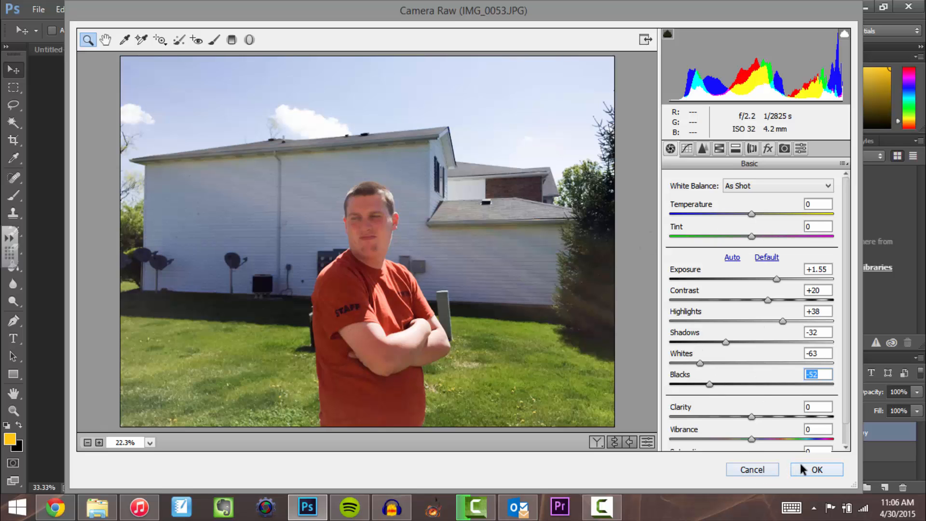
pyautogui.click(814, 469)
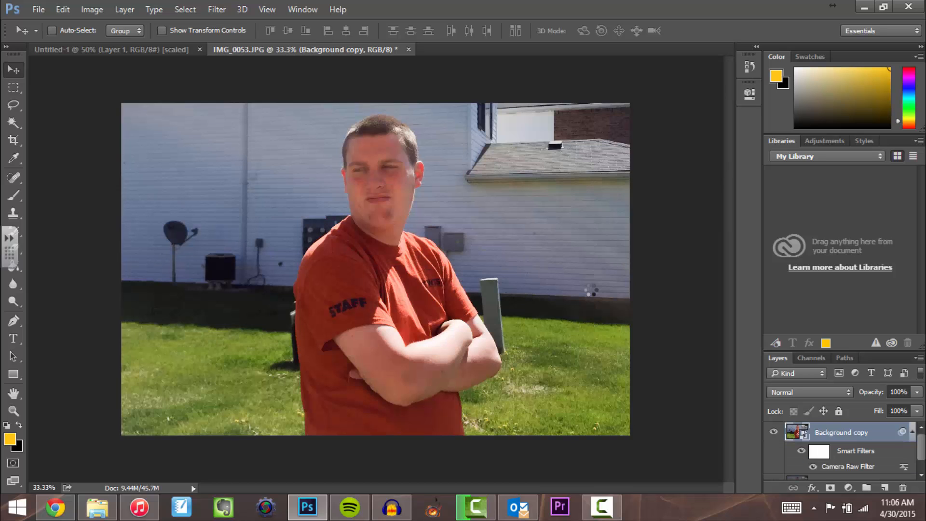
# Toggle the smart filters' visibility off and on to compare the photo before and after the correction.
pyautogui.click(802, 453)
pyautogui.click(802, 453)
pyautogui.click(803, 453)
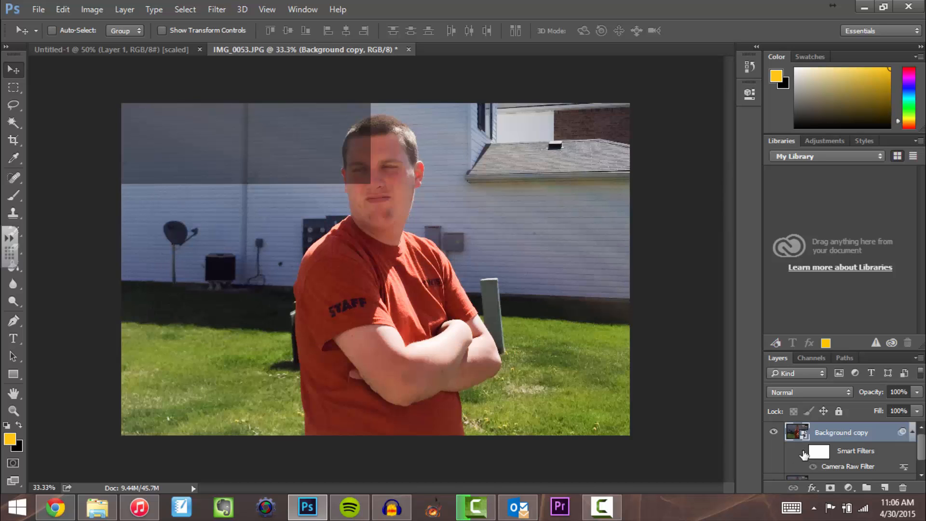
pyautogui.click(802, 452)
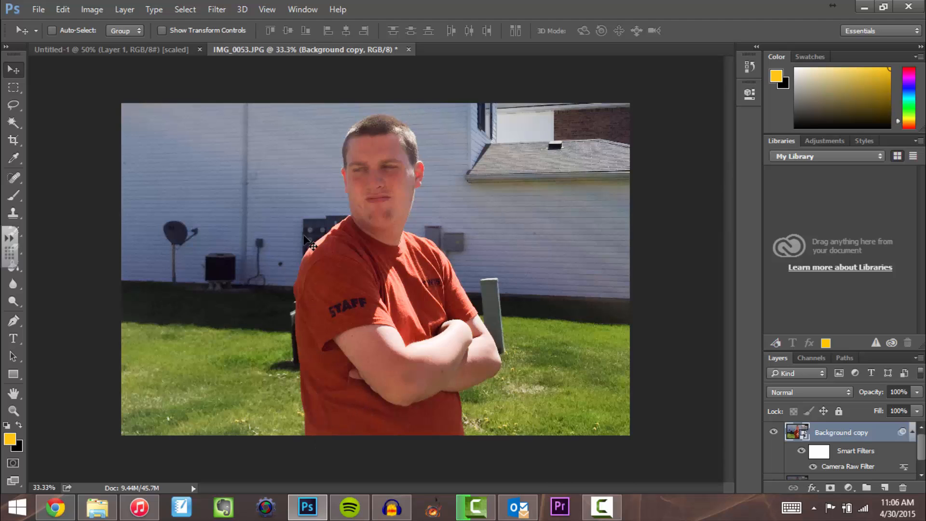
# Select the whole man, from head to shirt and folded arms, with the Quick Selection tool and an enlarged brush.
pyautogui.click(20, 108)
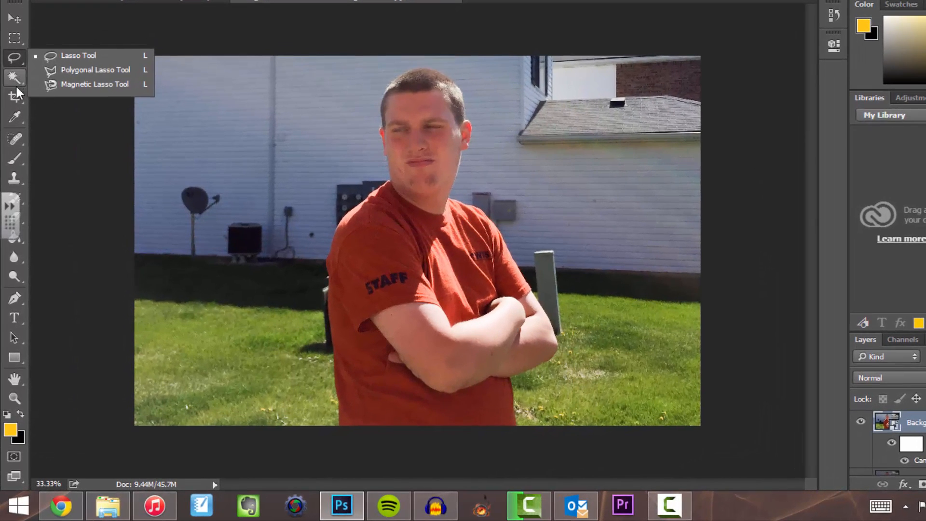
pyautogui.click(14, 124)
pyautogui.click(51, 76)
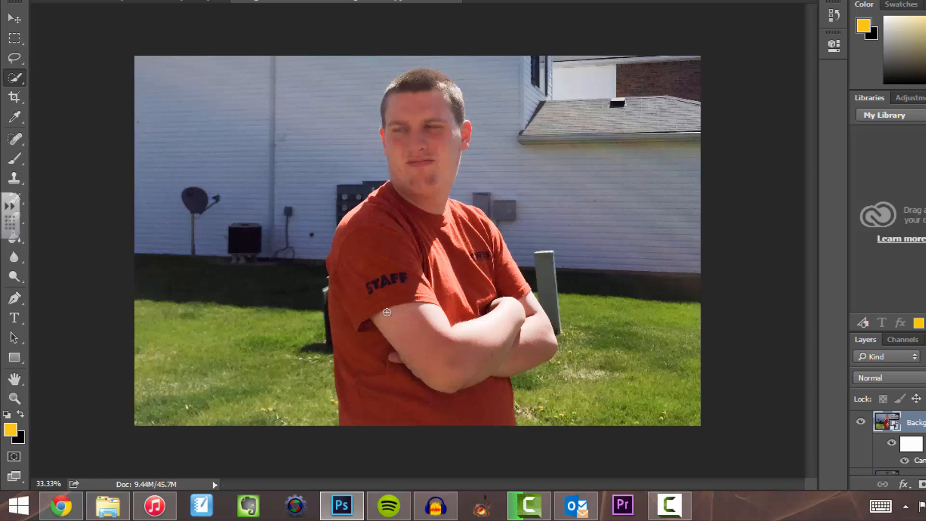
pyautogui.press(']')
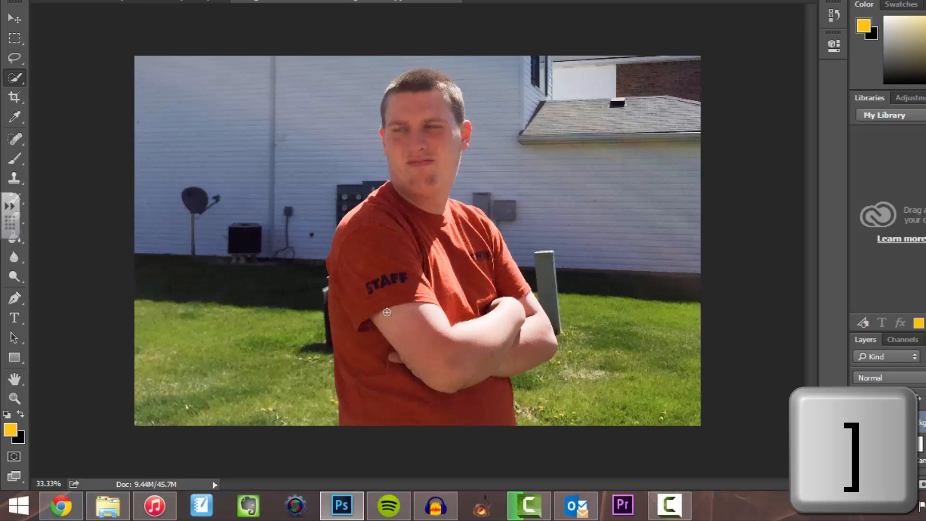
pyautogui.press(']')
pyautogui.press(']')
pyautogui.press(']')
pyautogui.press(']')
pyautogui.press(']')
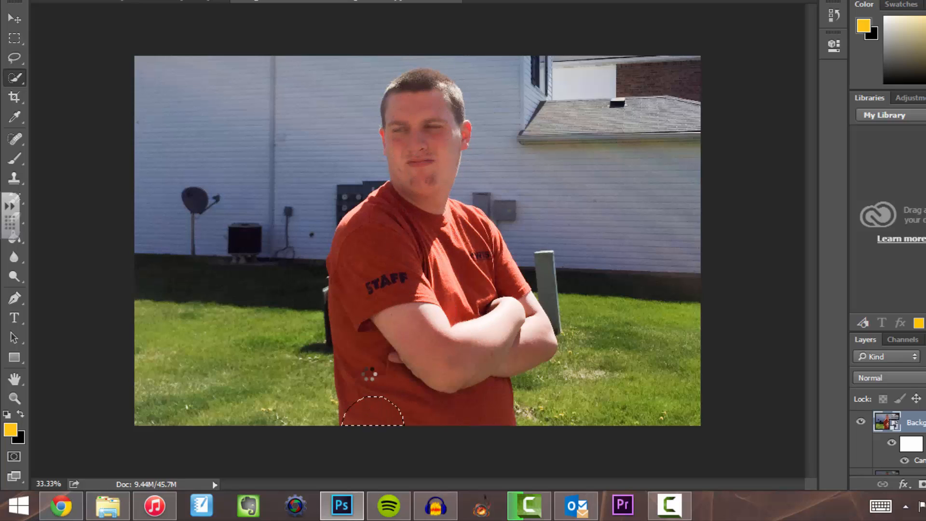
pyautogui.moveTo(372, 411); pyautogui.dragTo(419, 232)
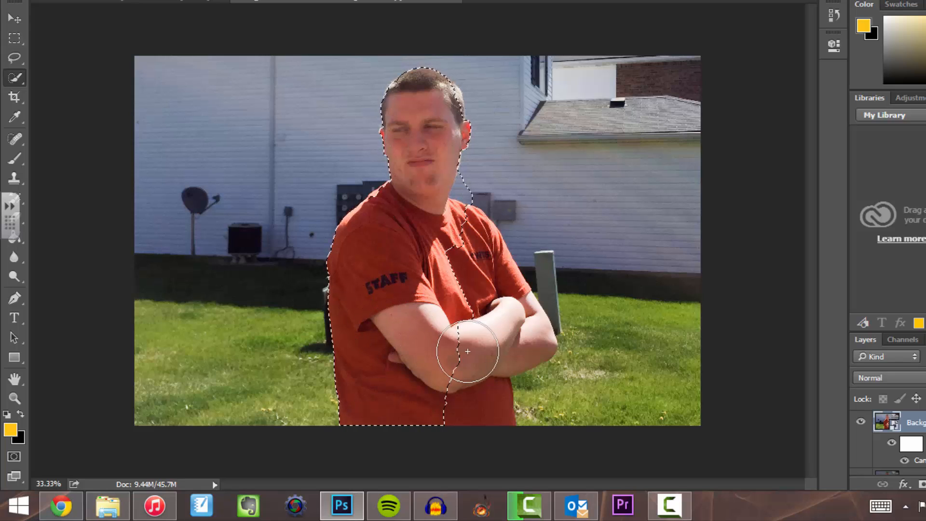
pyautogui.click(466, 368)
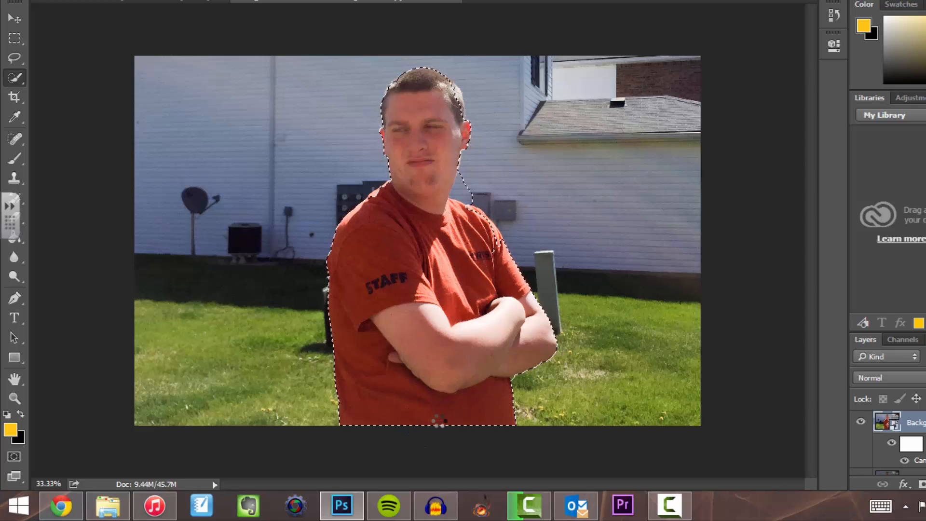
# Subtract the patch of siding between the jaw, neck and right-hand shoulder from the selection, using a smaller brush.
pyautogui.hotkey('ctrl', '+')
pyautogui.hotkey('ctrl', '+')
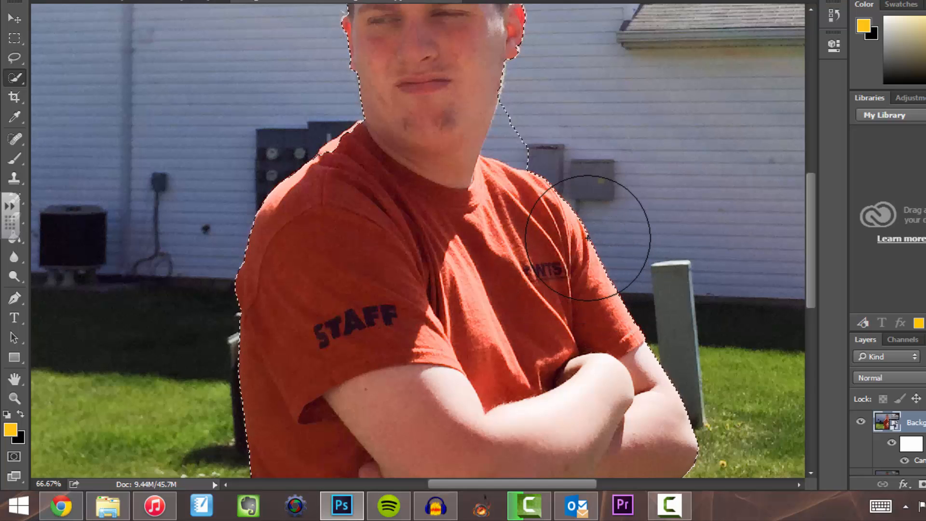
pyautogui.hotkey('ctrl', '+')
pyautogui.hotkey('ctrl', '+')
pyautogui.scroll(5, 656, 287)
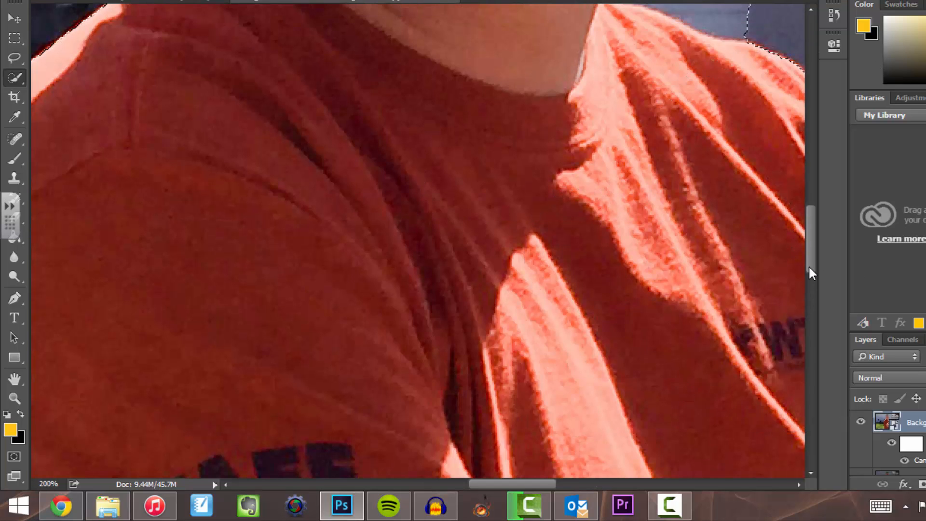
pyautogui.scroll(5, 657, 288)
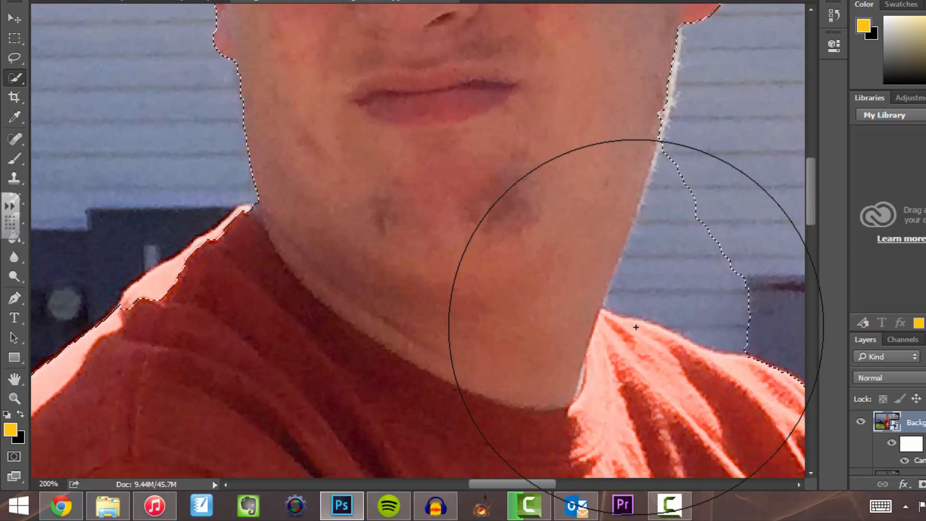
pyautogui.press('[')
pyautogui.press('[')
pyautogui.press('[')
pyautogui.press('[')
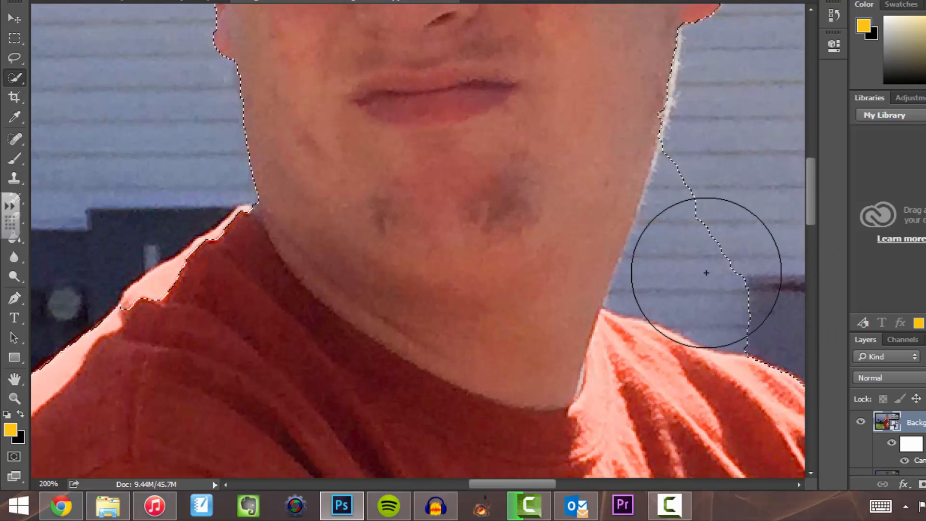
pyautogui.press('[')
pyautogui.press('[')
pyautogui.press('[')
pyautogui.press('[')
pyautogui.press('[')
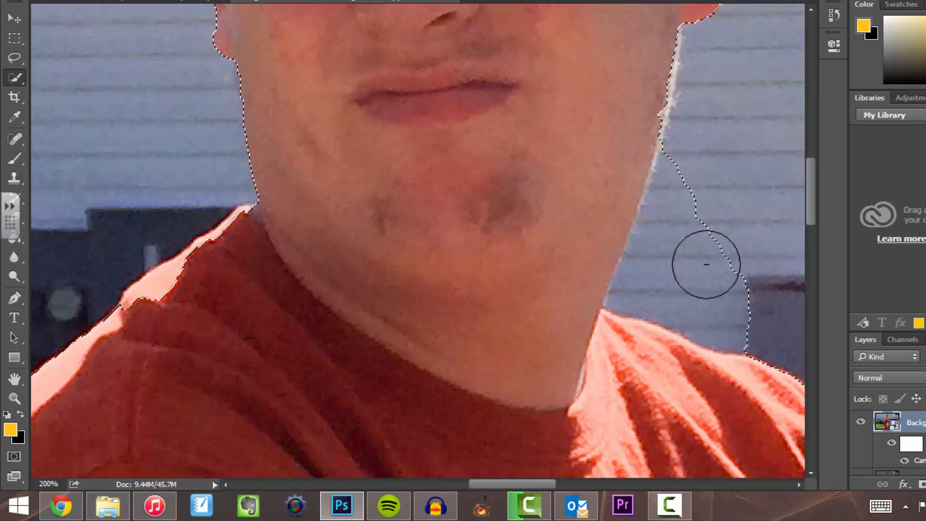
pyautogui.keyDown('alt'); pyautogui.click(690, 287); pyautogui.keyUp('alt')
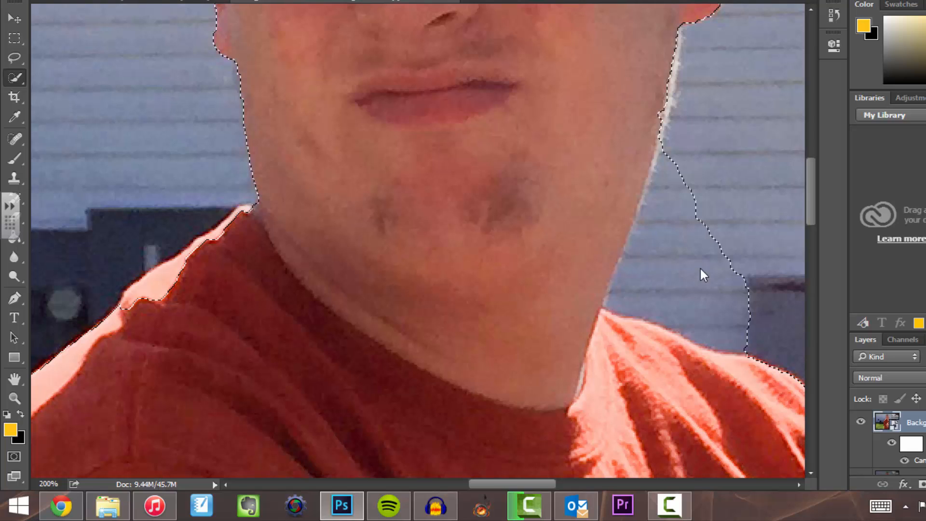
pyautogui.keyDown('alt'); pyautogui.click(684, 243); pyautogui.keyUp('alt')
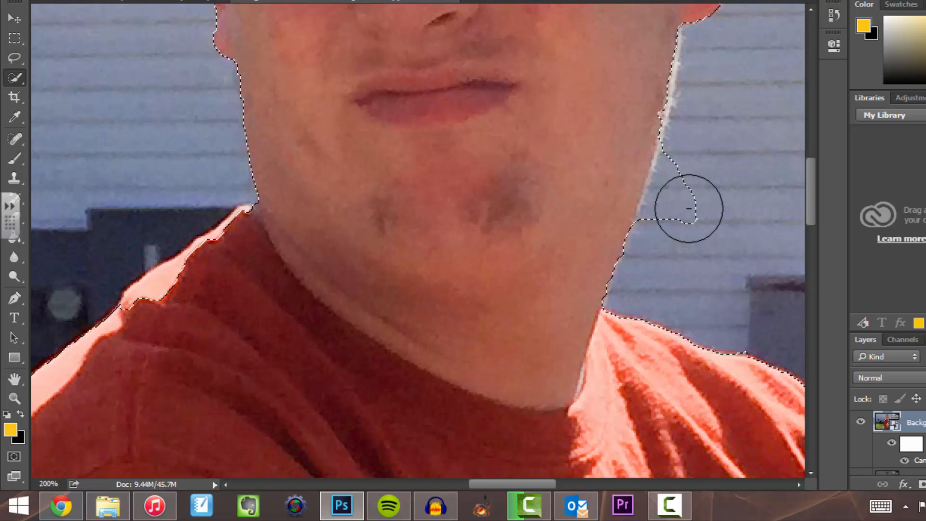
pyautogui.keyDown('alt'); pyautogui.click(714, 207); pyautogui.keyUp('alt')
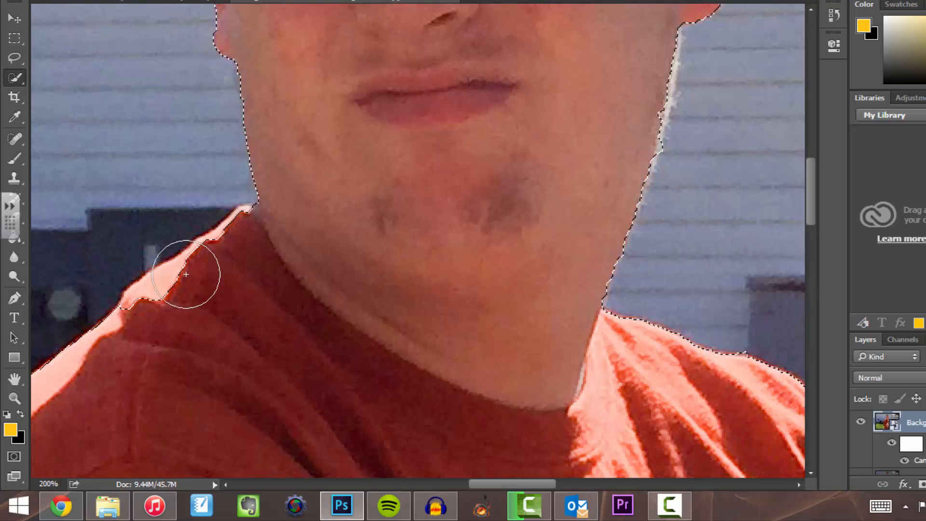
# Add the missed sunlit edge of the shirt on the left-hand shoulder to the selection.
pyautogui.click(169, 306)
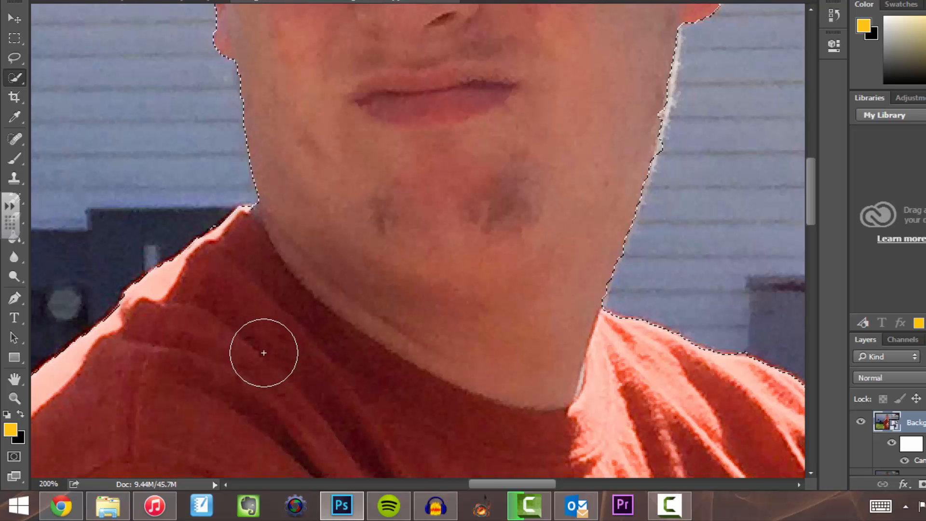
pyautogui.hotkey('ctrl', '-')
pyautogui.hotkey('ctrl', '-')
pyautogui.hotkey('ctrl', '-')
pyautogui.hotkey('ctrl', '-')
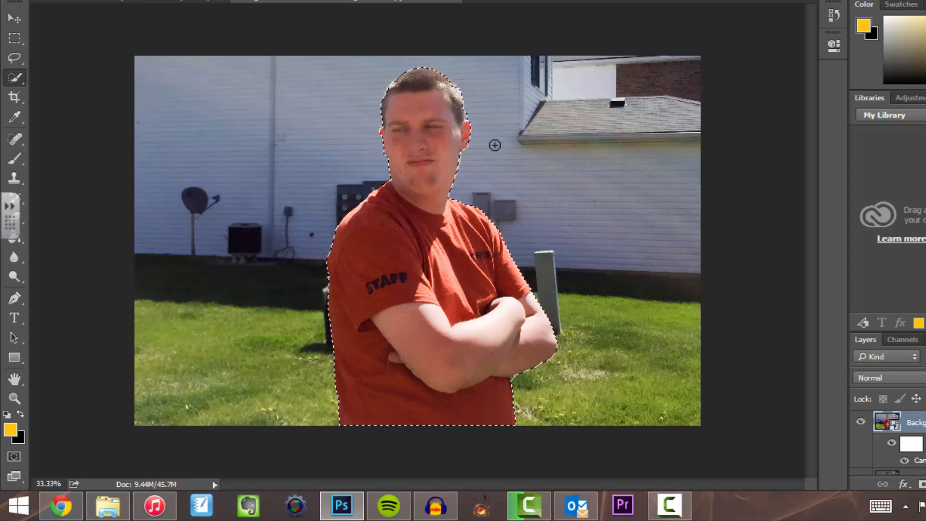
# Subtract the strip of siding beside the hair, just above the right-hand ear, from the selection with a finer brush.
pyautogui.hotkey('ctrl', '1')
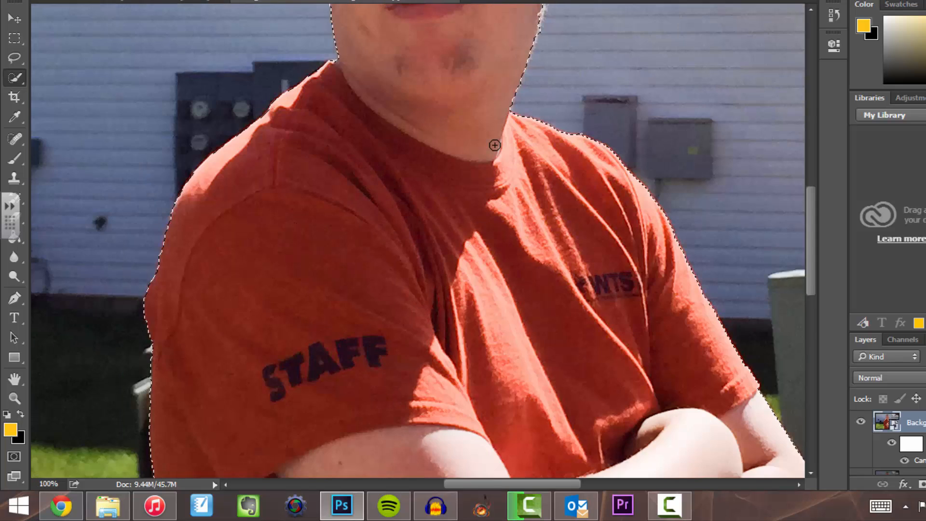
pyautogui.scroll(3, 600, 133)
pyautogui.scroll(5, 601, 133)
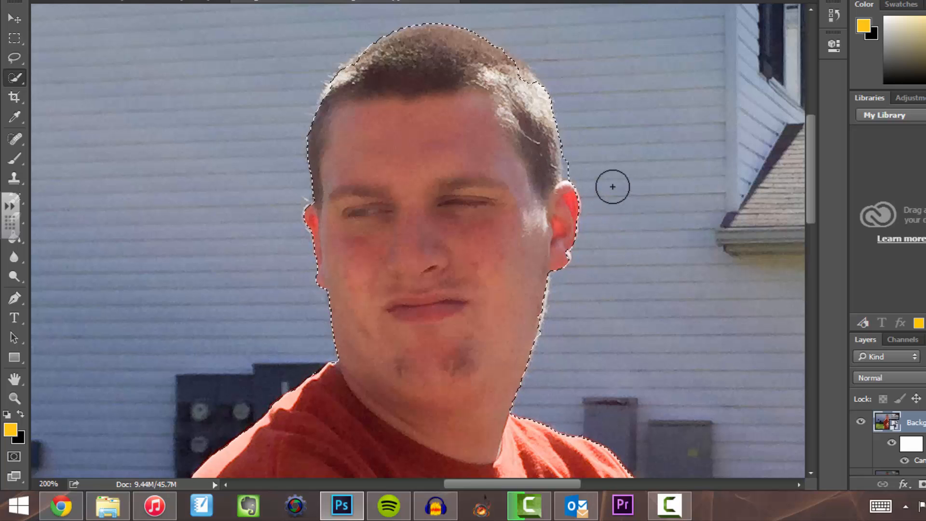
pyautogui.hotkey('ctrl', '+')
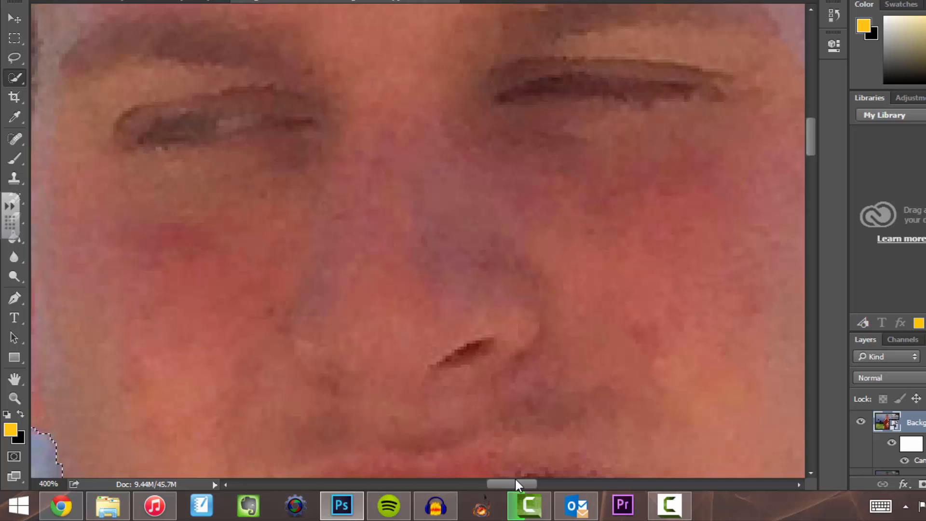
pyautogui.moveTo(514, 482); pyautogui.dragTo(563, 483)
pyautogui.scroll(5, 537, 347)
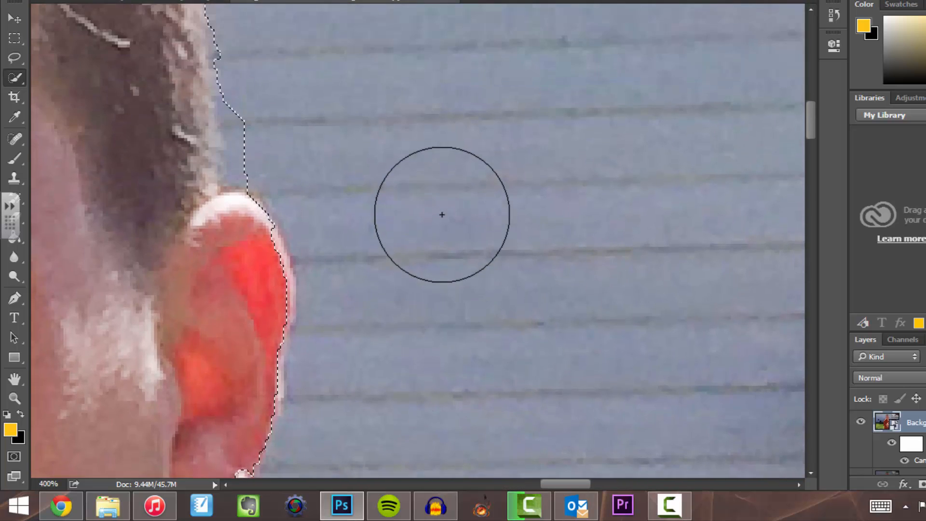
pyautogui.scroll(4, 440, 212)
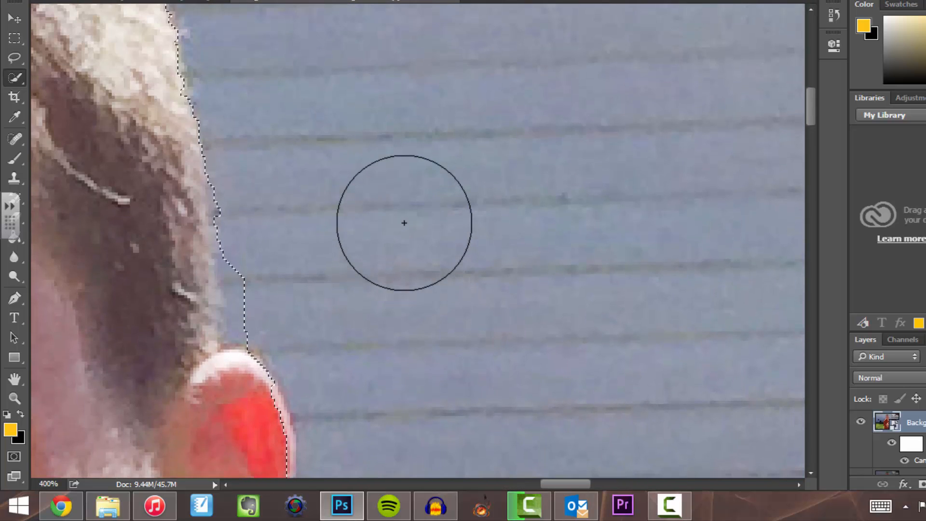
pyautogui.press('[')
pyautogui.press('[')
pyautogui.press('[')
pyautogui.press('[')
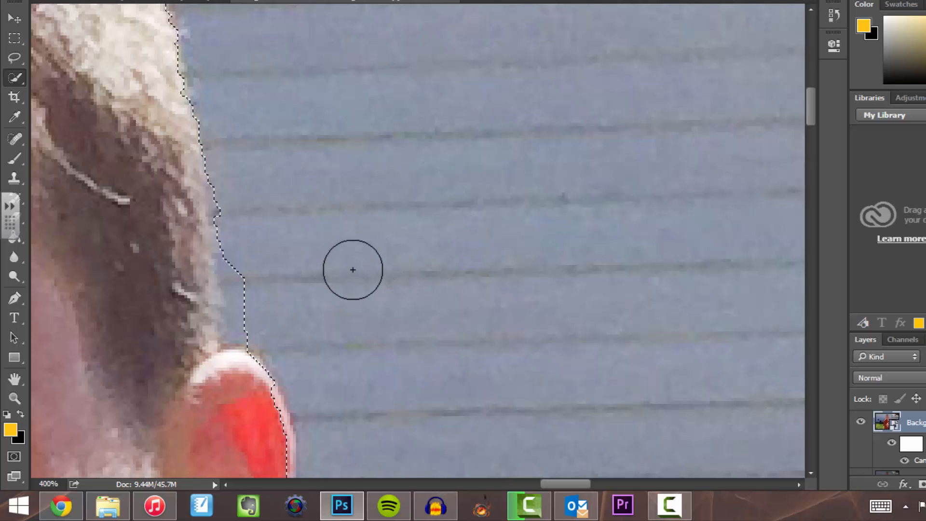
pyautogui.press('[')
pyautogui.press('[')
pyautogui.press('[')
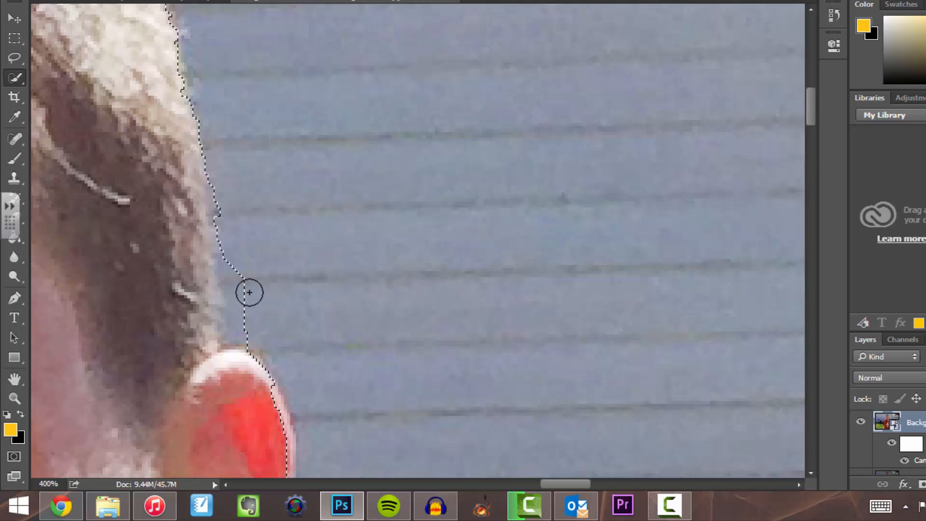
pyautogui.moveTo(245, 286); pyautogui.dragTo(244, 317)
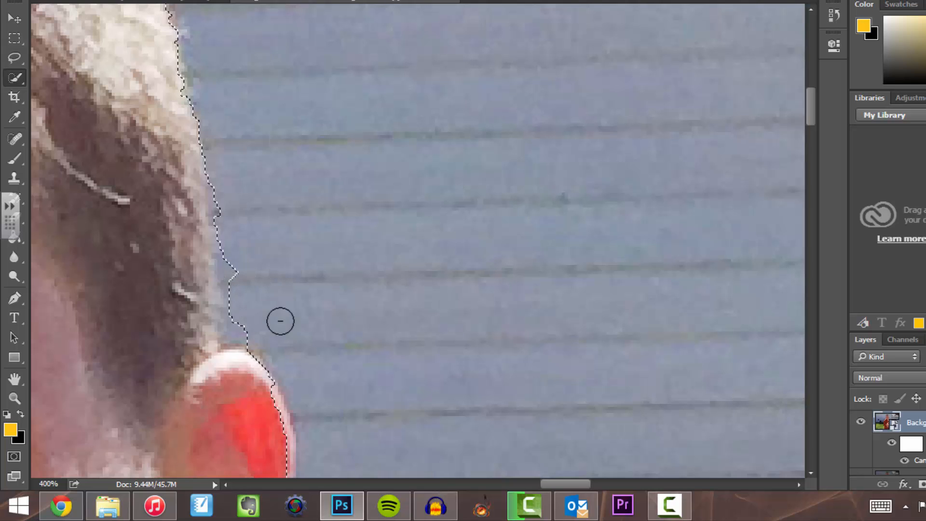
pyautogui.click(235, 329)
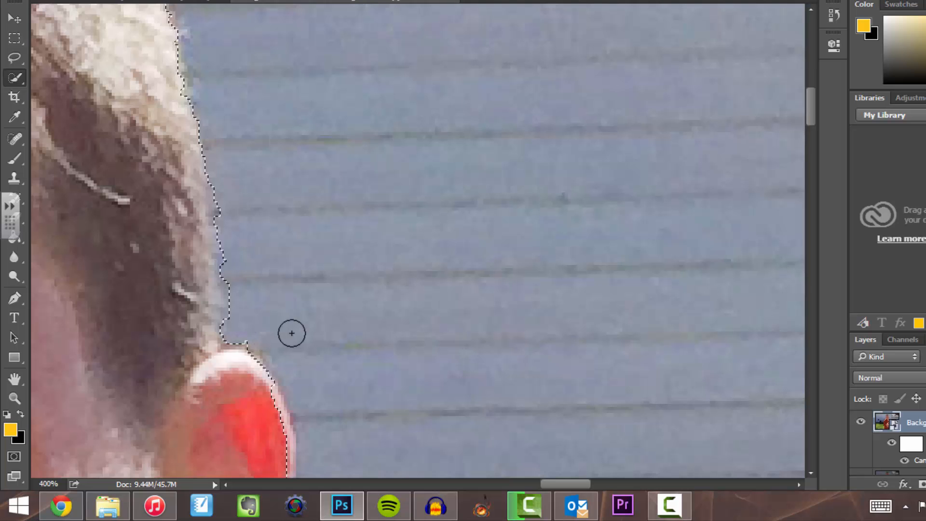
# Open Refine Edge for the selection of the man.
pyautogui.hotkey('ctrl', '-')
pyautogui.hotkey('ctrl', '-')
pyautogui.hotkey('ctrl', '-')
pyautogui.hotkey('ctrl', '-')
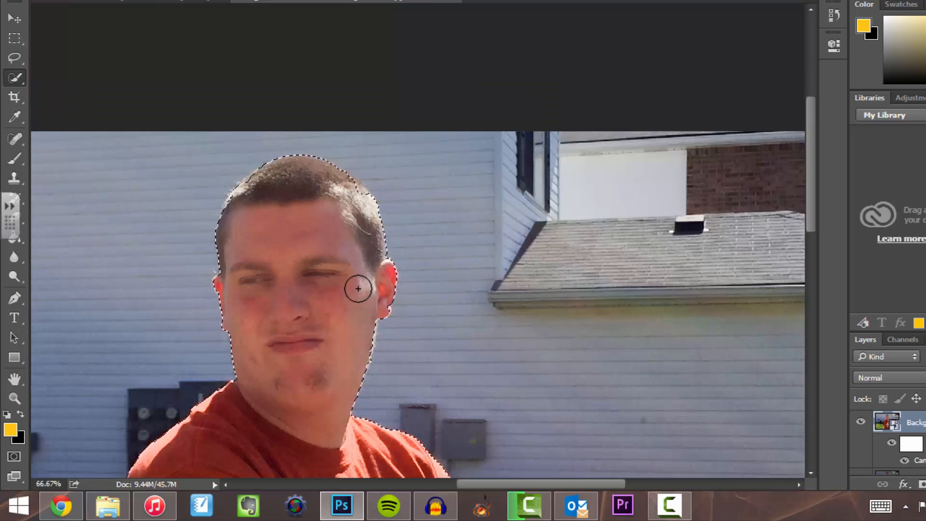
pyautogui.hotkey('ctrl', '-')
pyautogui.hotkey('ctrl', '-')
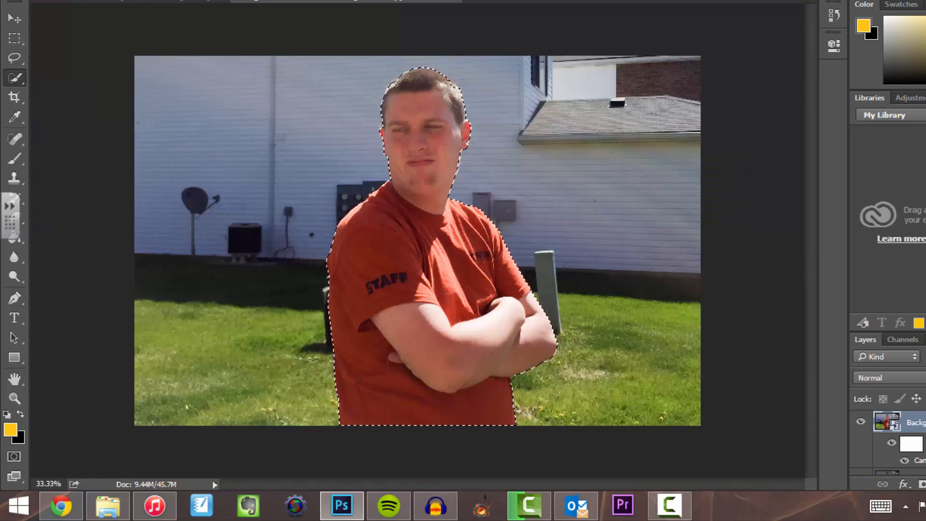
pyautogui.click(237, 1)
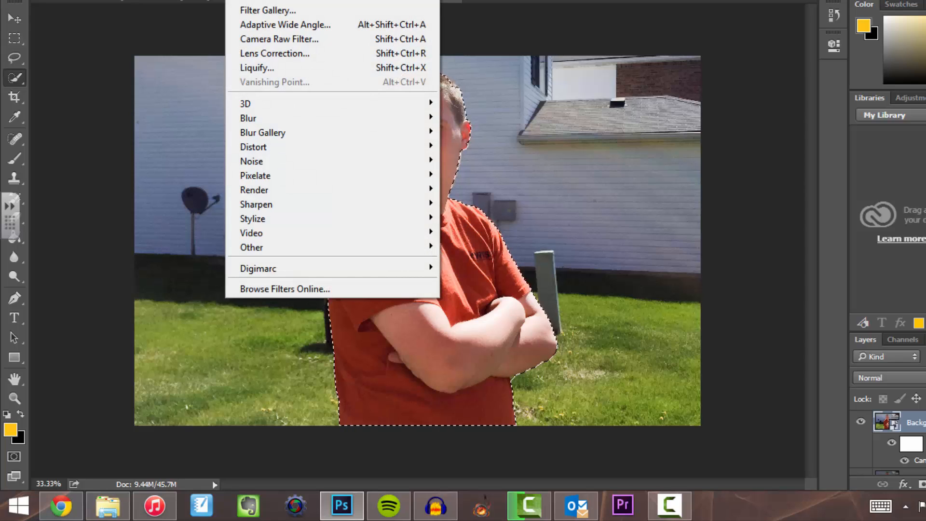
pyautogui.moveTo(202, 0)
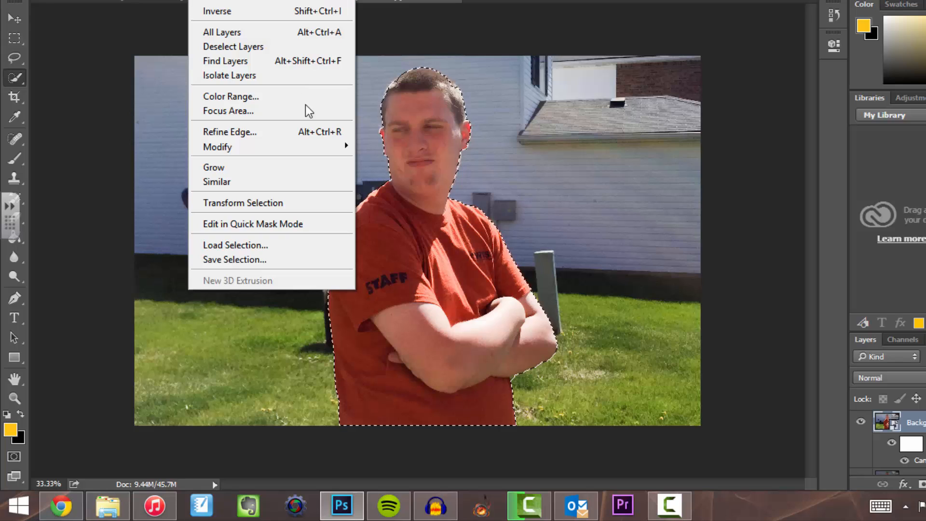
pyautogui.click(309, 130)
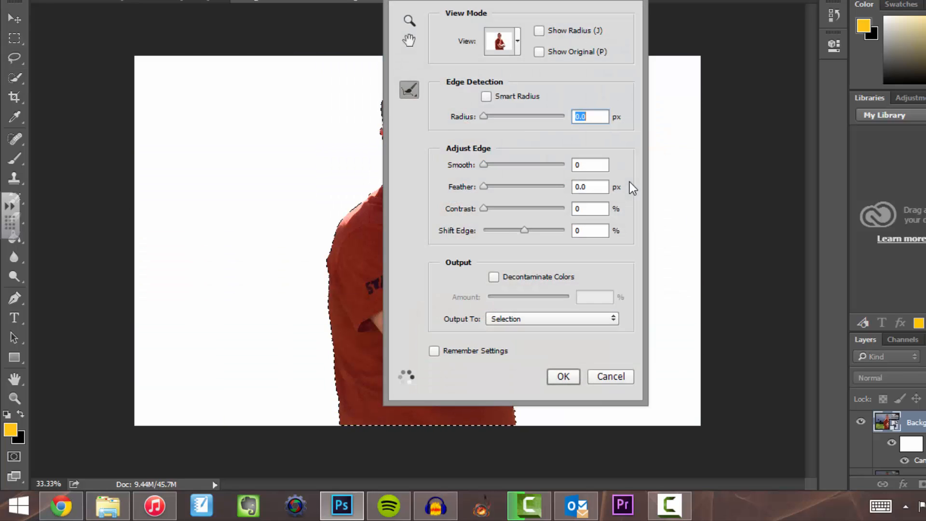
# Toggle Show Radius on and off, and set the Refine Edge view mode to Black & White.
pyautogui.click(542, 31)
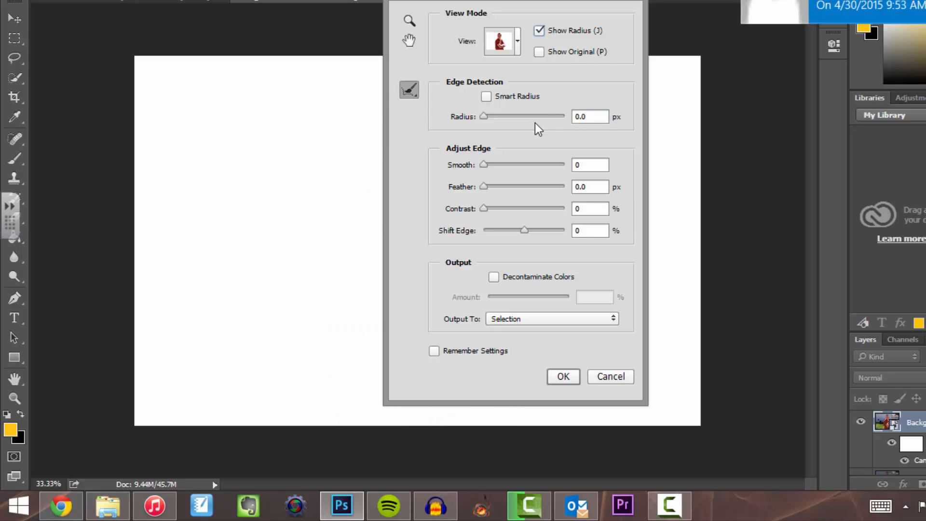
pyautogui.click(541, 32)
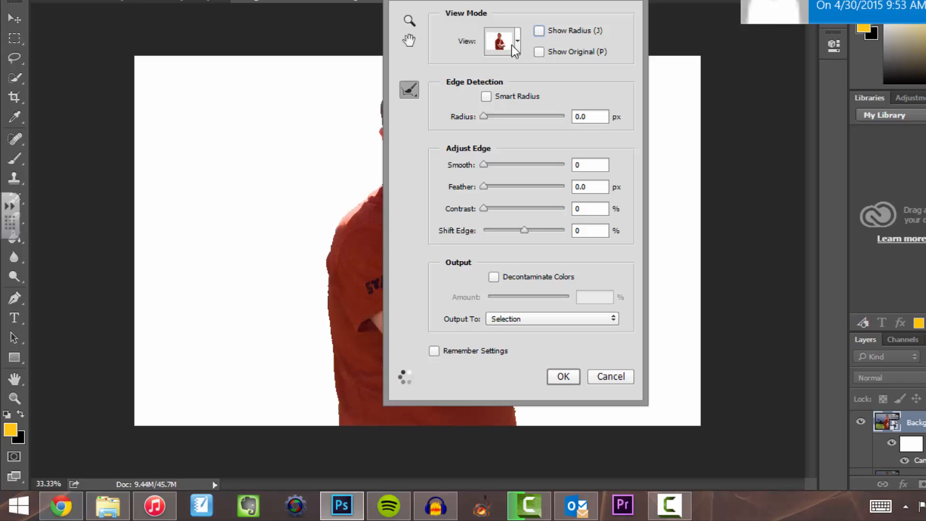
pyautogui.click(511, 45)
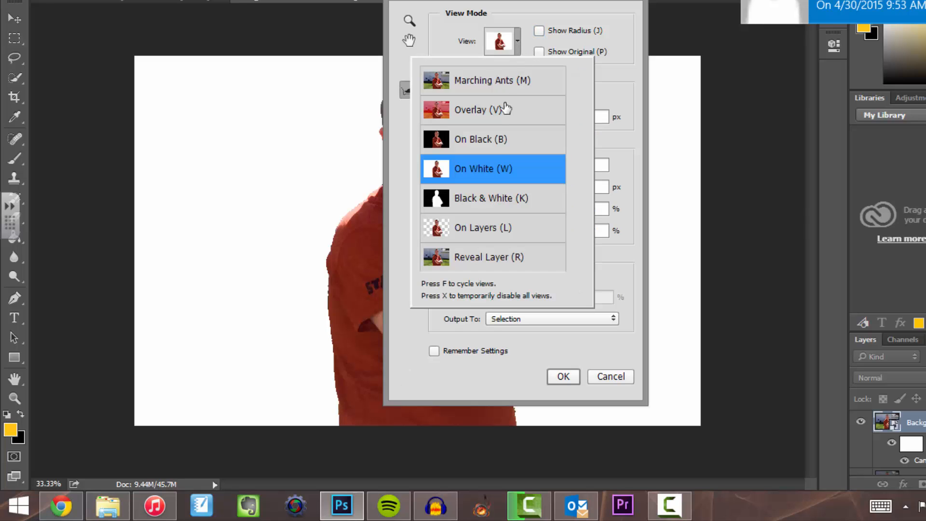
pyautogui.click(490, 143)
pyautogui.click(441, 197)
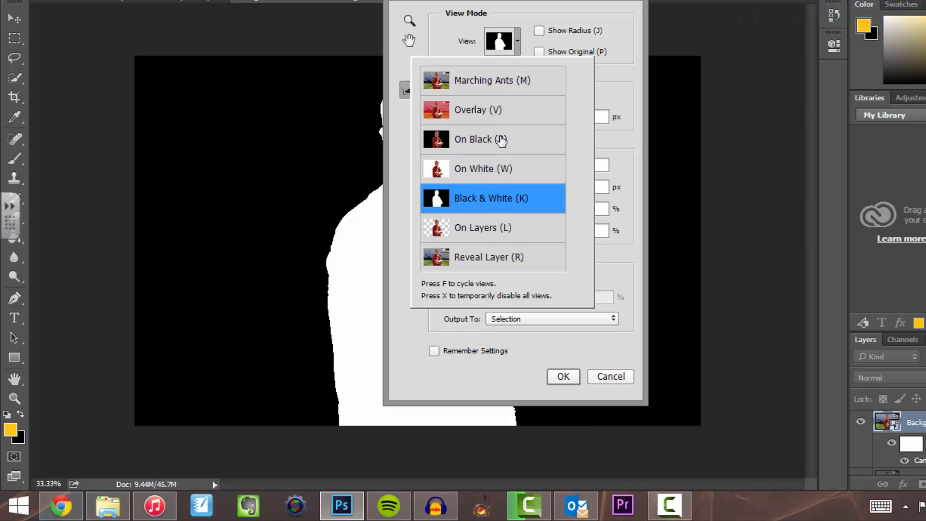
pyautogui.click(524, 40)
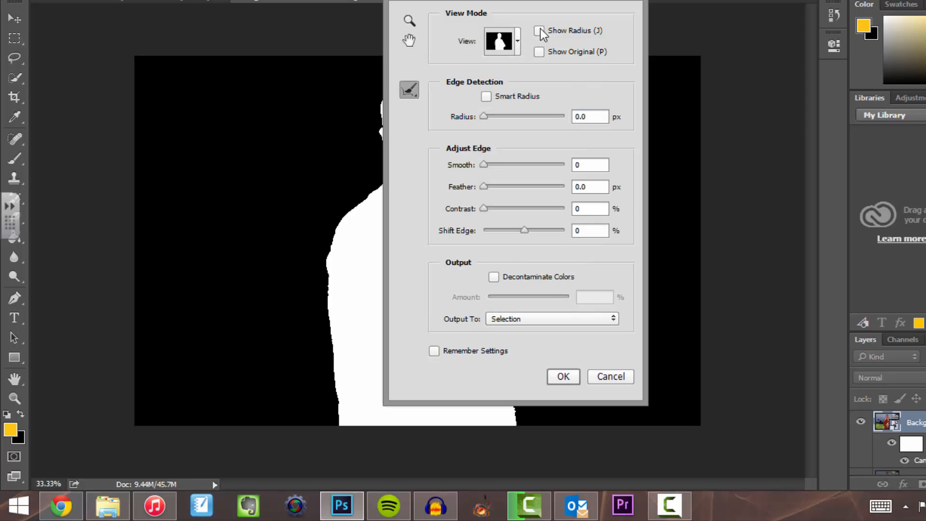
# Refine the selection's edge with Show Radius and Smart Radius on and a radius of 3.3 px, and apply it.
pyautogui.moveTo(532, 2); pyautogui.dragTo(867, 4)
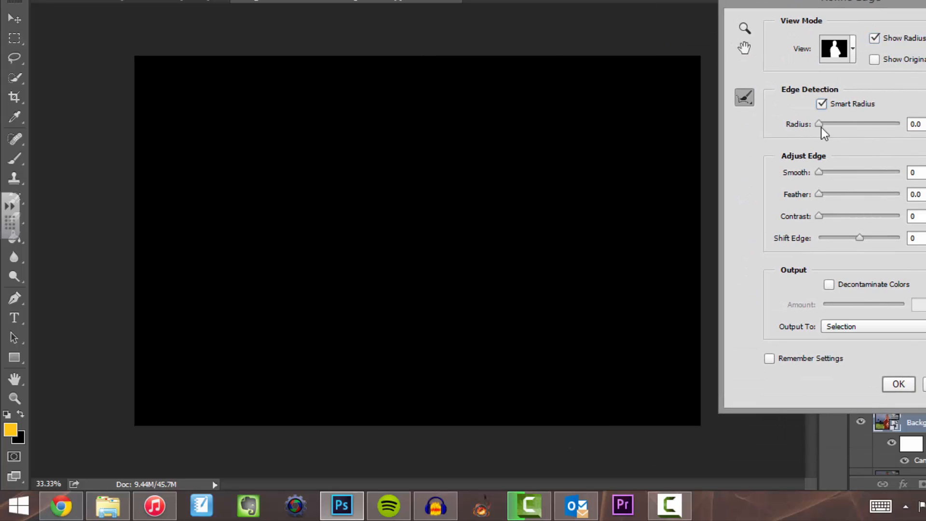
pyautogui.moveTo(820, 121); pyautogui.dragTo(825, 121)
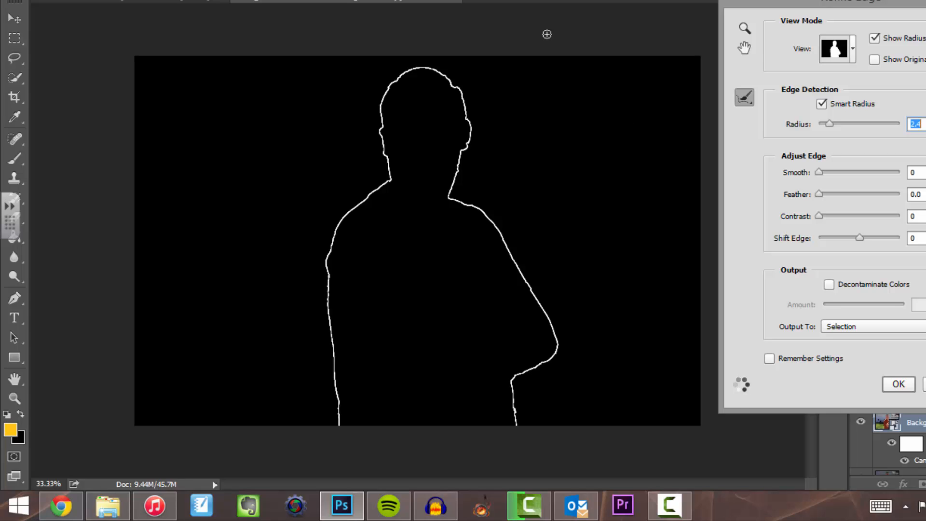
pyautogui.click(833, 124)
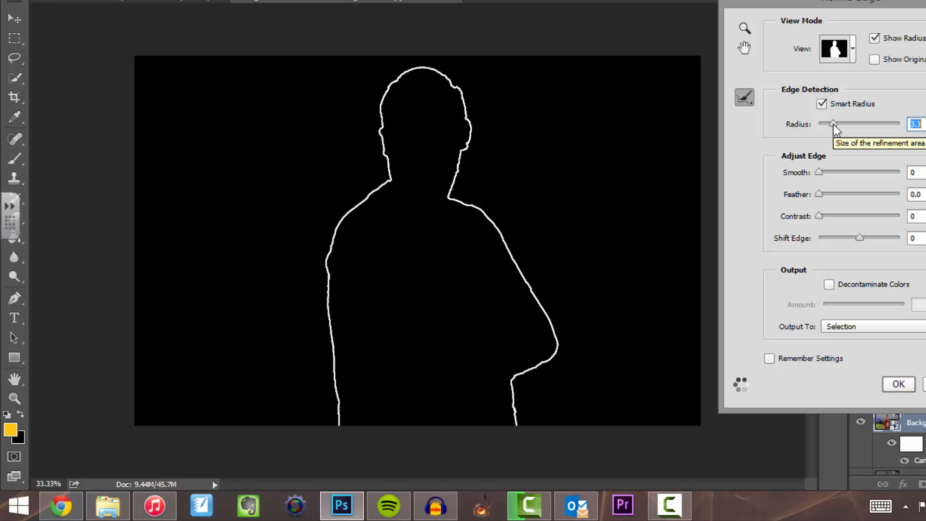
pyautogui.click(898, 385)
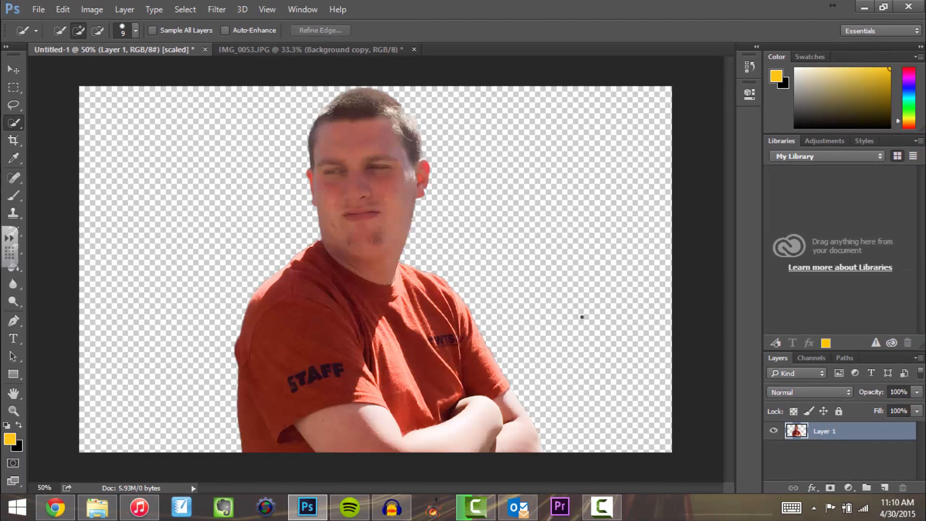
# Move the cut-out man to the right side of the canvas, with his far arm running past the edge.
pyautogui.click(14, 69)
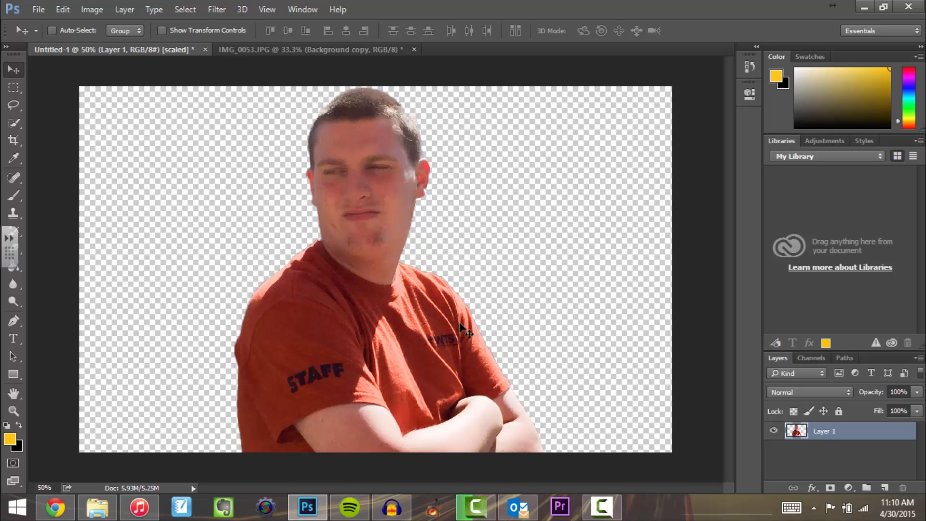
pyautogui.moveTo(340, 405); pyautogui.dragTo(537, 409)
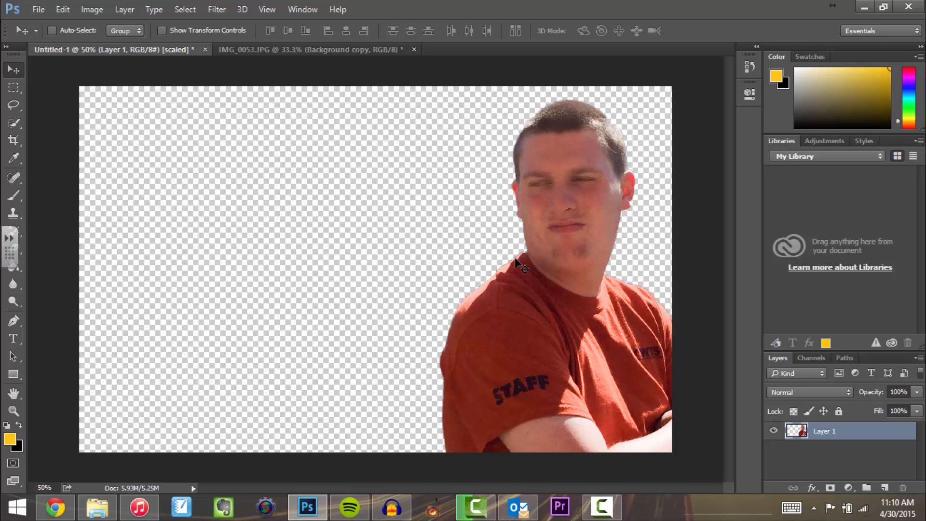
# Set the Type tool's font to Impact Regular.
pyautogui.click(14, 342)
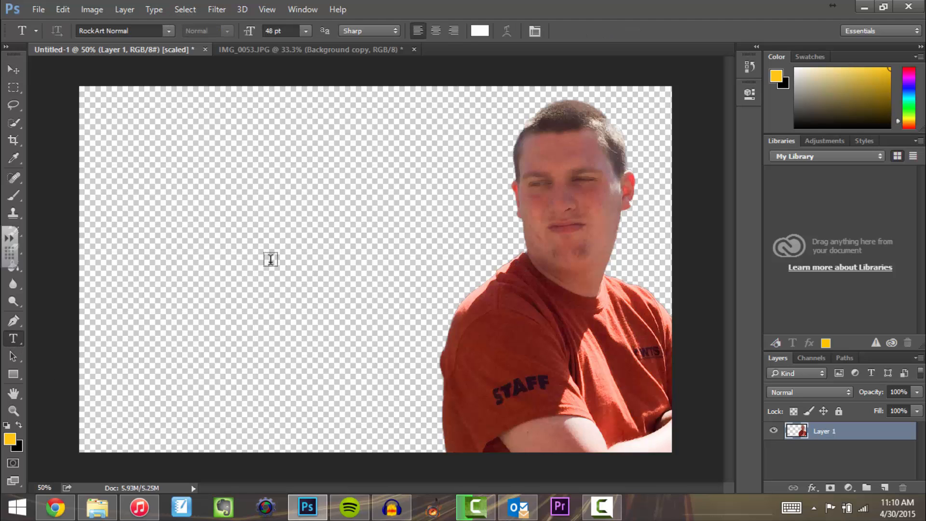
pyautogui.click(168, 30)
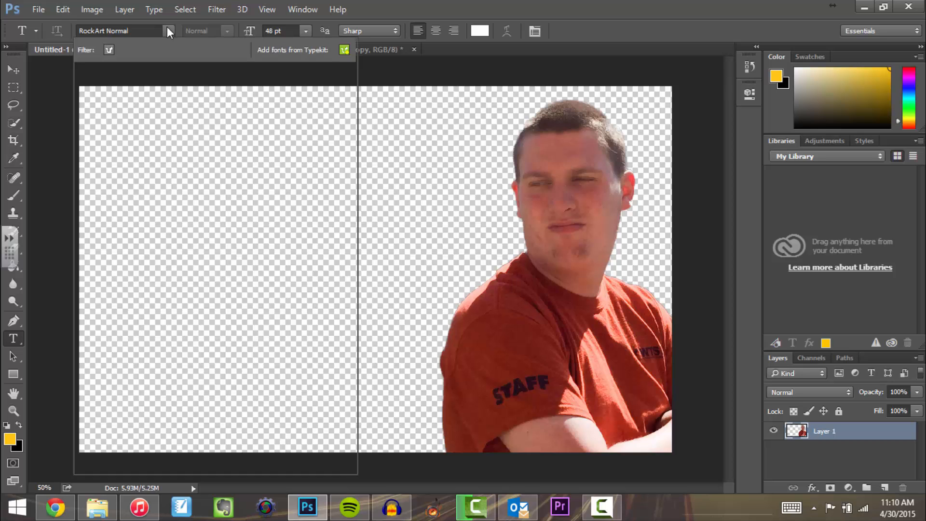
pyautogui.write('h')
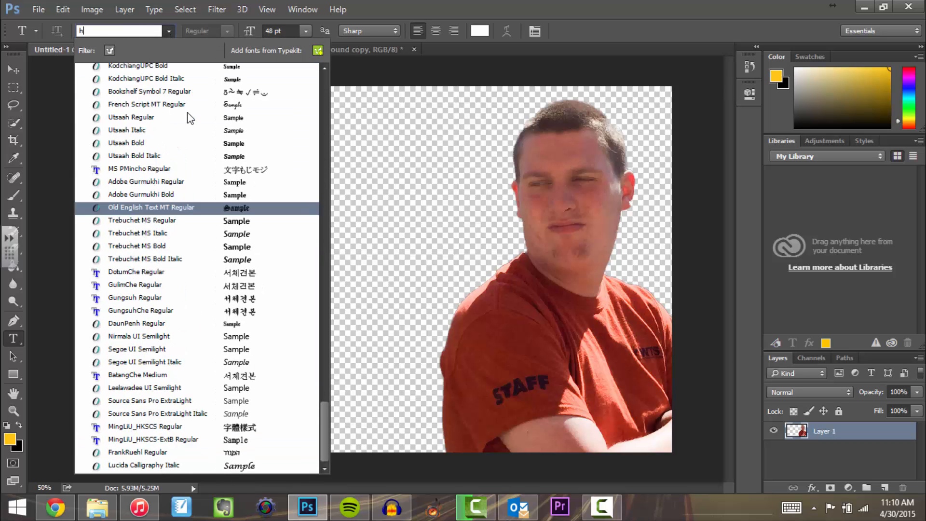
pyautogui.write('el')
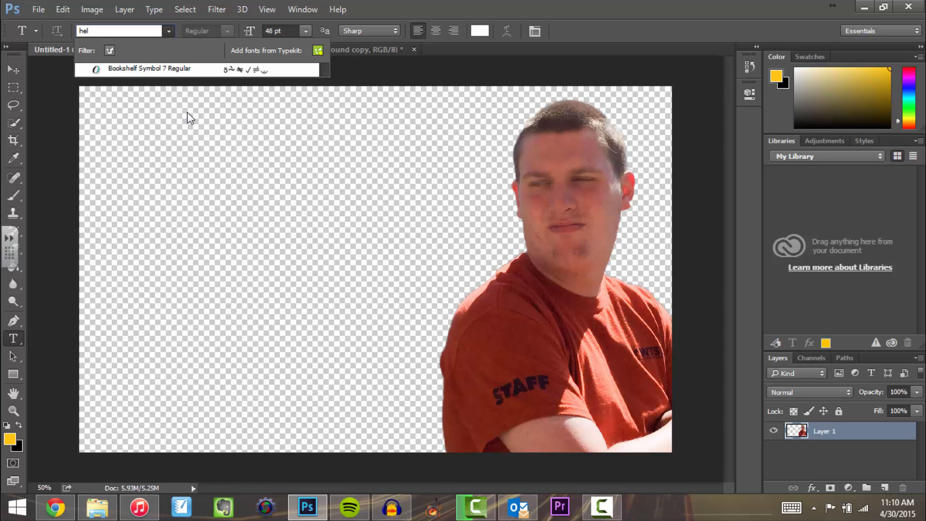
pyautogui.press('BackSpace')
pyautogui.press('BackSpace')
pyautogui.press('BackSpace')
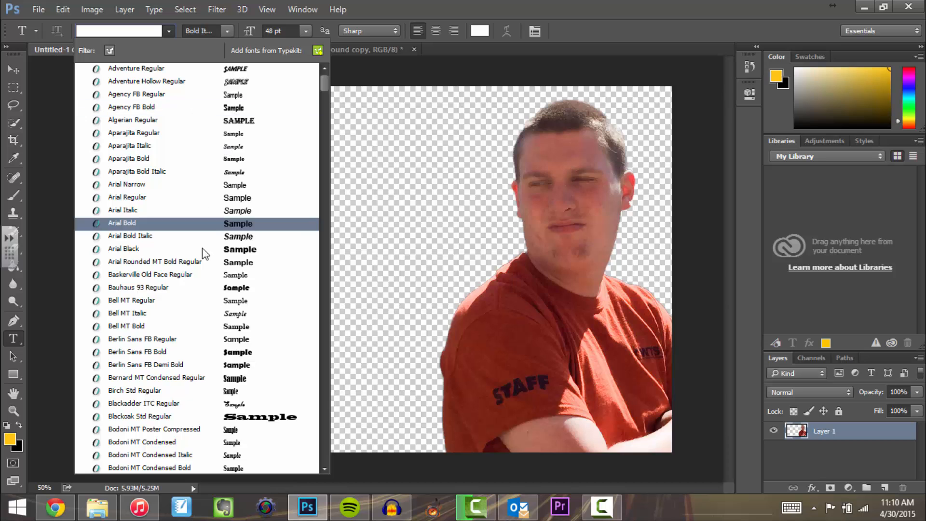
pyautogui.scroll(-7, 202, 247)
pyautogui.scroll(-8, 169, 367)
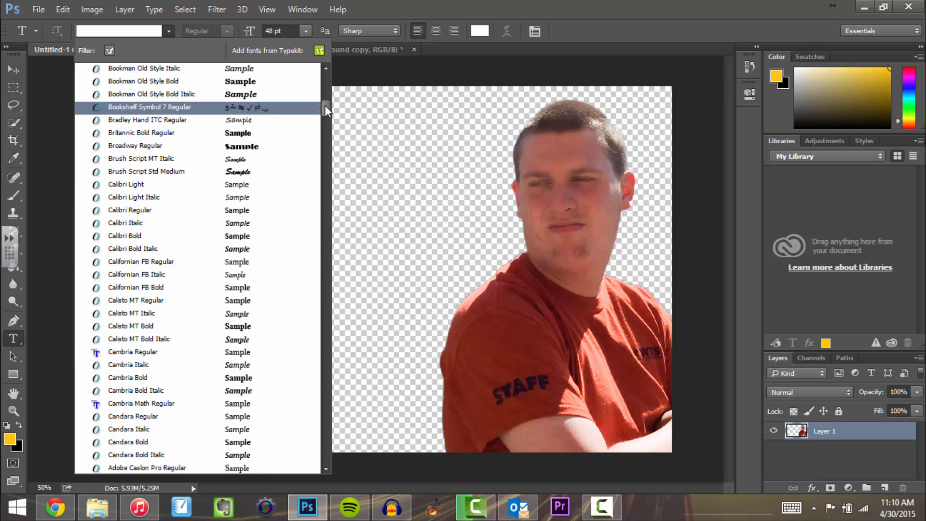
pyautogui.moveTo(325, 105); pyautogui.dragTo(331, 196)
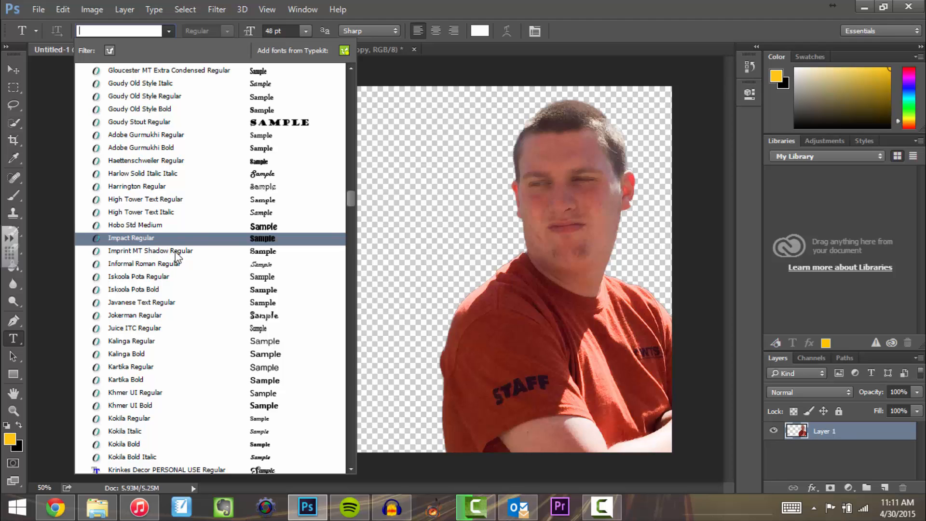
pyautogui.click(181, 237)
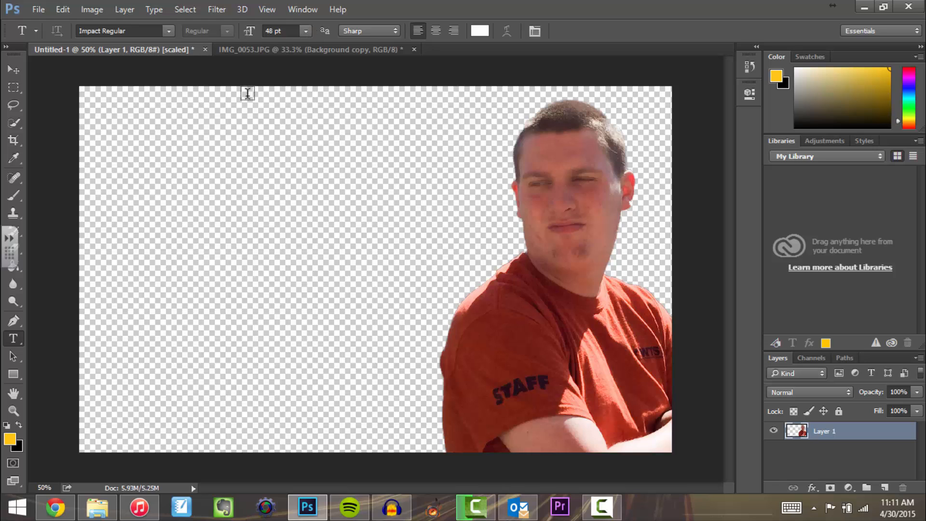
# Add the text "Evernote" in the canvas's upper-left area and colour it black (000000).
pyautogui.click(131, 175)
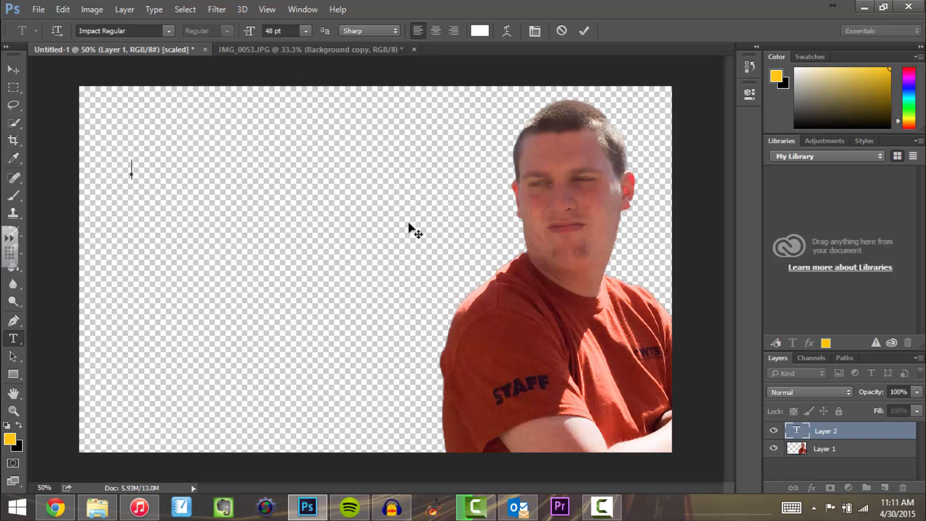
pyautogui.write('Txample')
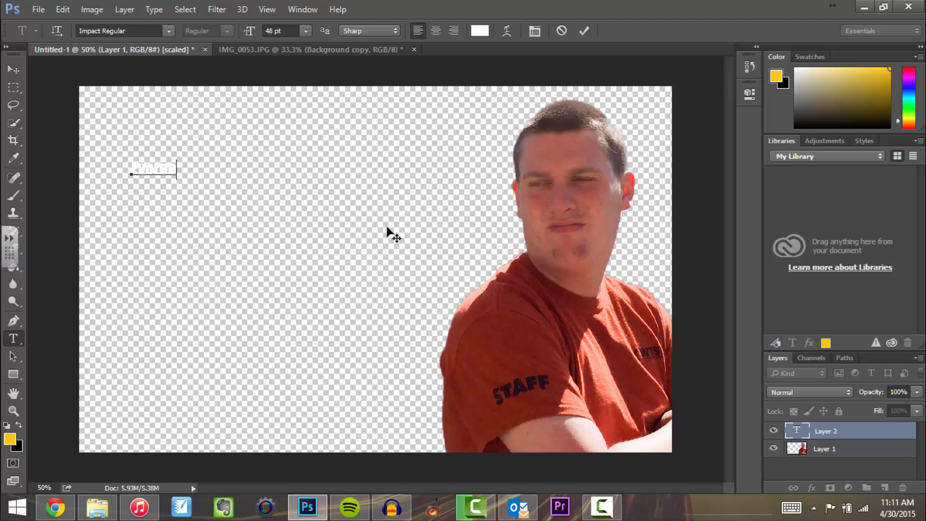
pyautogui.hotkey('ctrl', 'a')
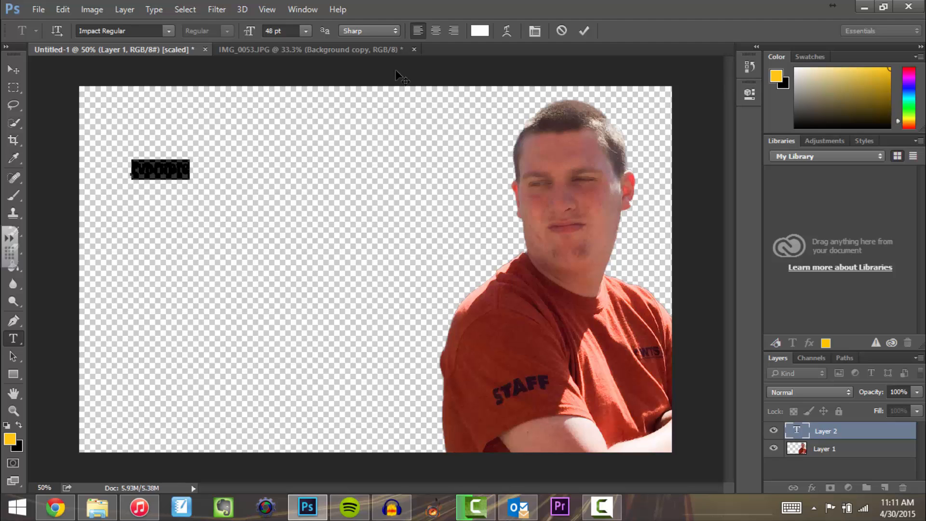
pyautogui.click(479, 30)
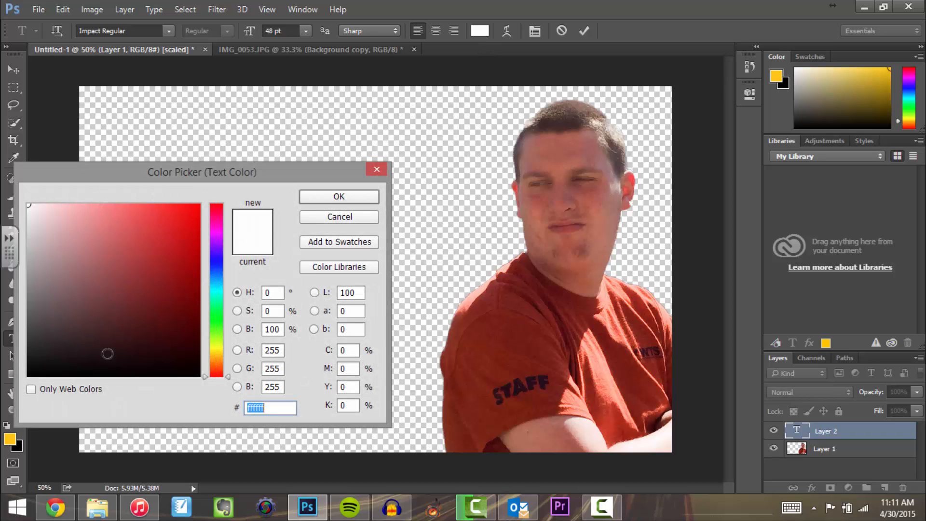
pyautogui.moveTo(96, 350); pyautogui.dragTo(167, 429)
pyautogui.click(336, 199)
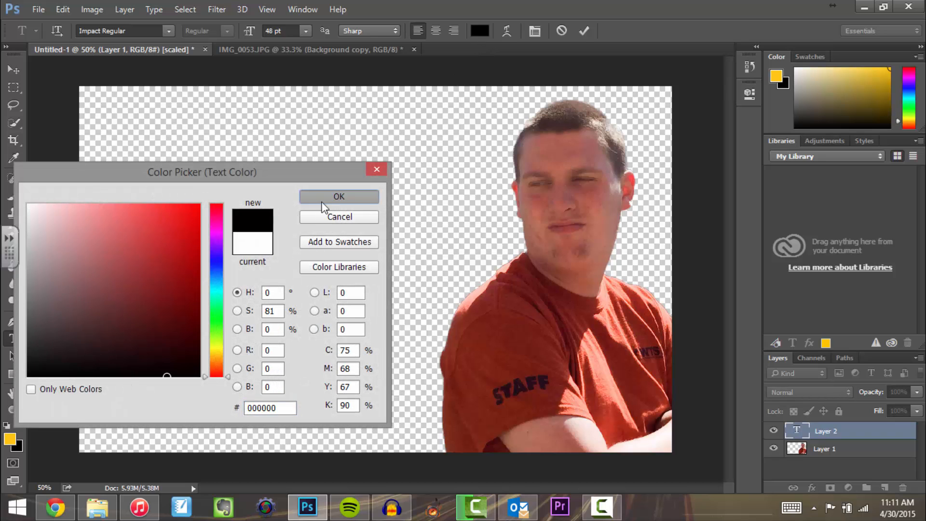
pyautogui.click(179, 172)
pyautogui.press('Right')
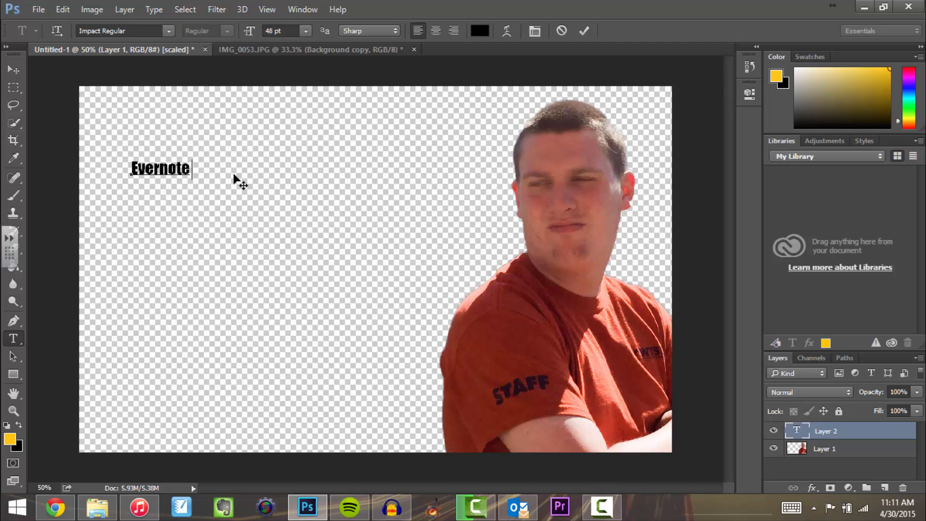
# Extend the text to read "Evernotes" with "Price Change" on a second line.
pyautogui.write('Price')
pyautogui.press('BackSpace')
pyautogui.press('BackSpace')
pyautogui.press('BackSpace')
pyautogui.press('BackSpace')
pyautogui.press('BackSpace')
pyautogui.press('BackSpace')
pyautogui.write('s')
pyautogui.press('Return')
pyautogui.write('Pr')
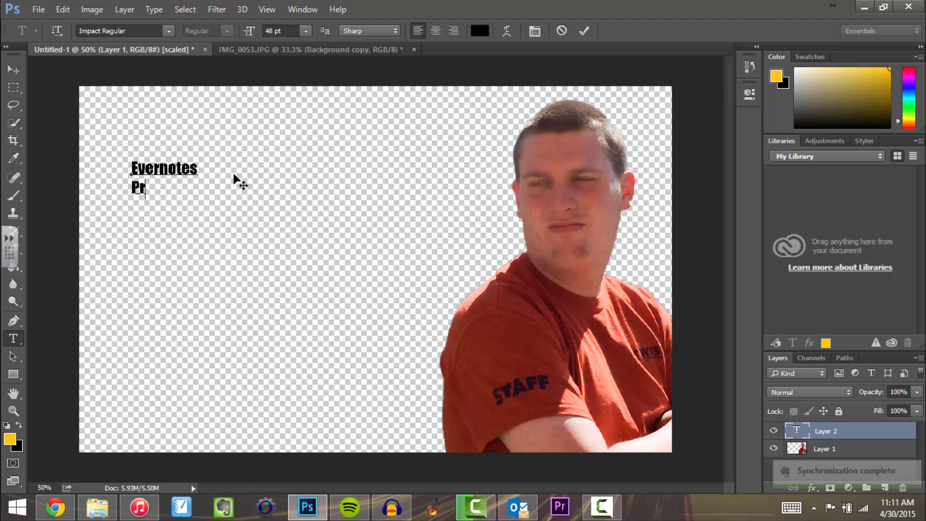
pyautogui.write('ice Chna')
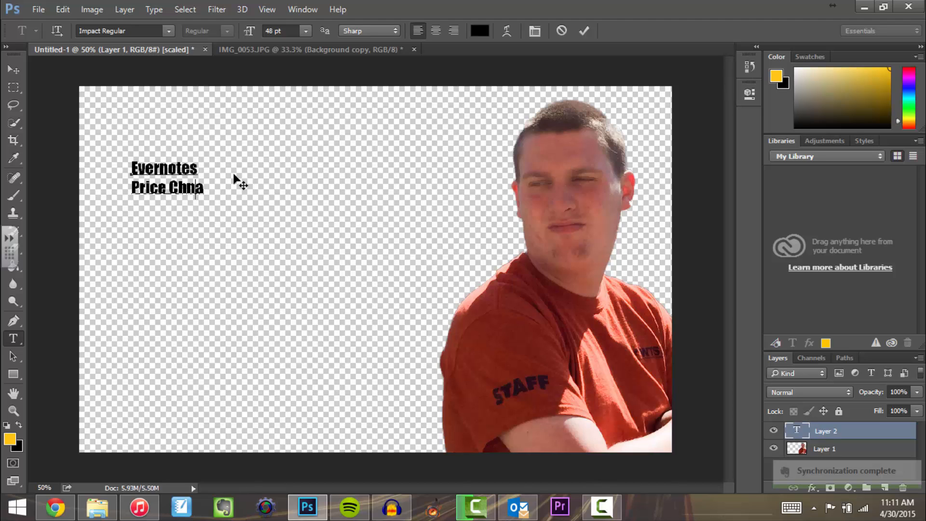
pyautogui.press('BackSpace')
pyautogui.press('BackSpace')
pyautogui.write('ange')
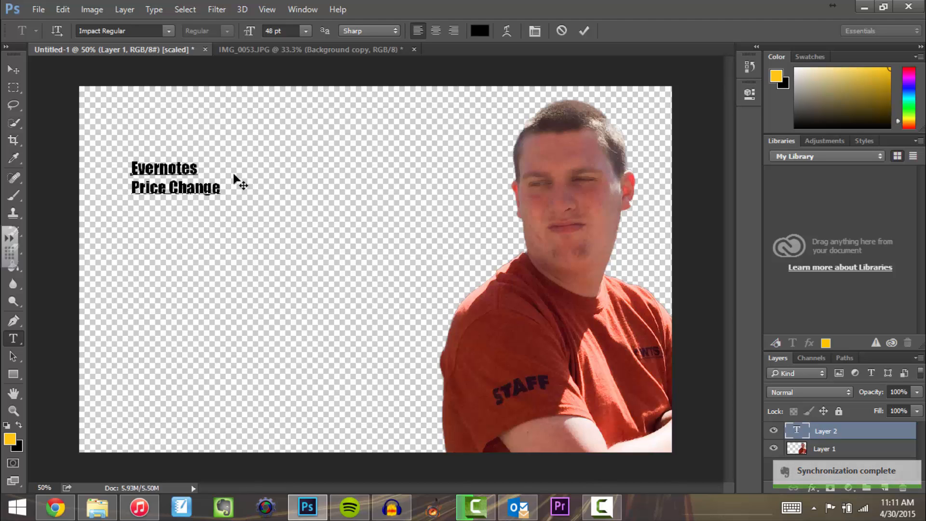
# Centre-align both lines of the title text, commit it and move it slightly right and up.
pyautogui.hotkey('ctrl', 'a')
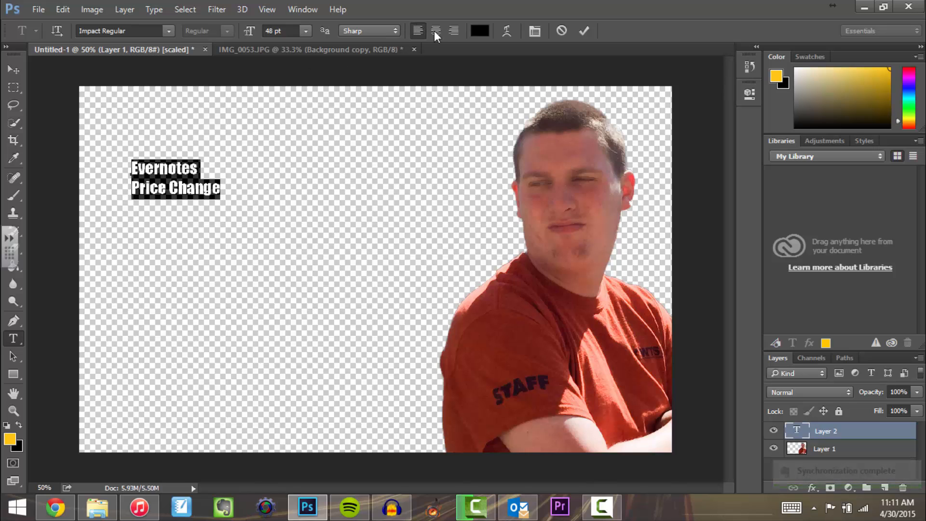
pyautogui.click(435, 31)
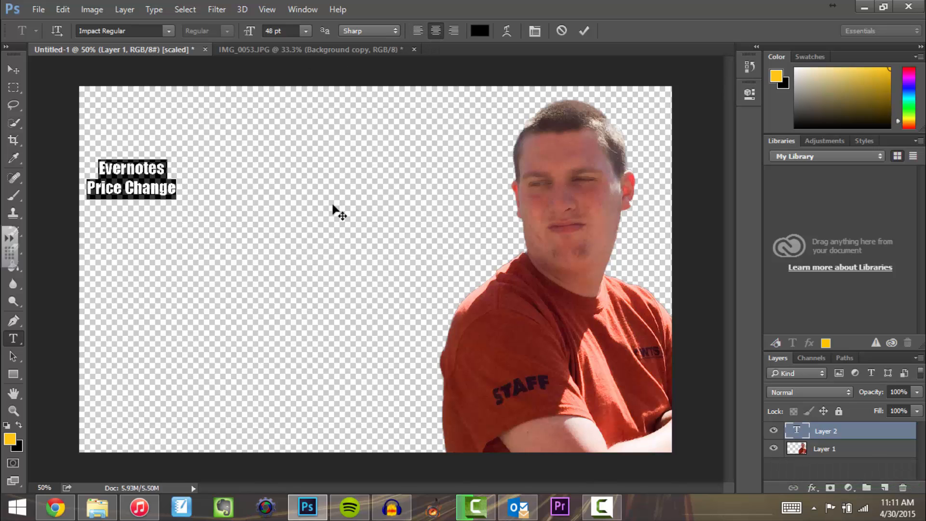
pyautogui.click(583, 30)
pyautogui.click(13, 70)
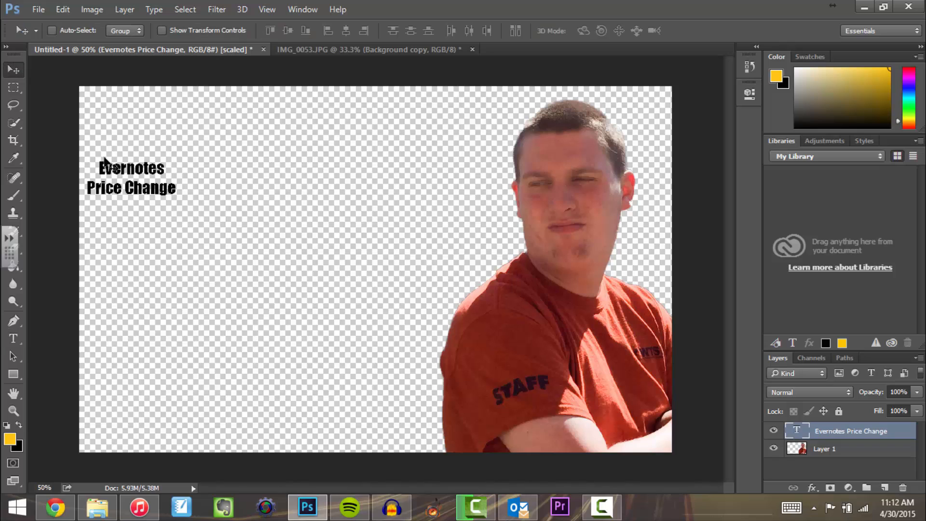
pyautogui.moveTo(119, 181); pyautogui.dragTo(196, 170)
# Examine how legible the small title text is when the image is shown at thumbnail size.
pyautogui.hotkey('ctrl', '-')
pyautogui.hotkey('ctrl', '-')
pyautogui.hotkey('ctrl', '-')
pyautogui.hotkey('ctrl', '-')
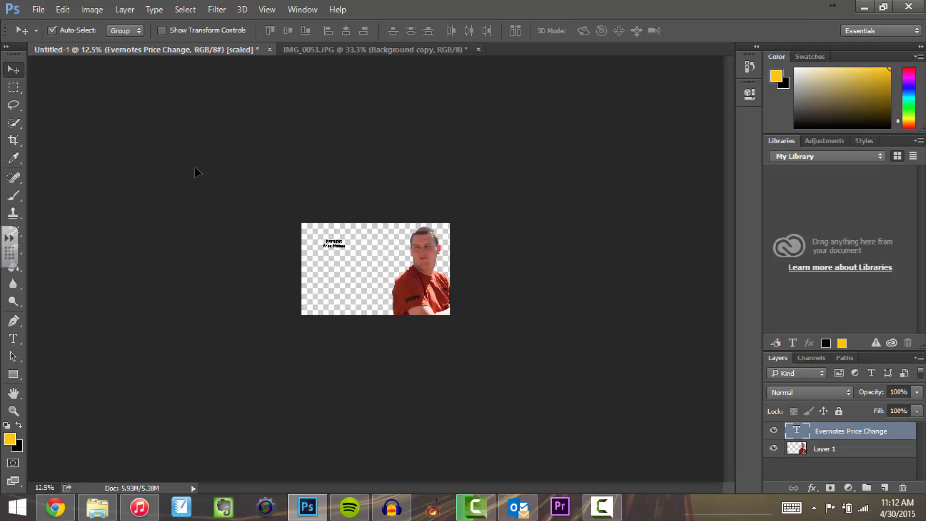
pyautogui.hotkey('ctrl', '+')
pyautogui.hotkey('ctrl', '+')
pyautogui.hotkey('ctrl', '+')
pyautogui.hotkey('ctrl', '+')
pyautogui.hotkey('ctrl', '+')
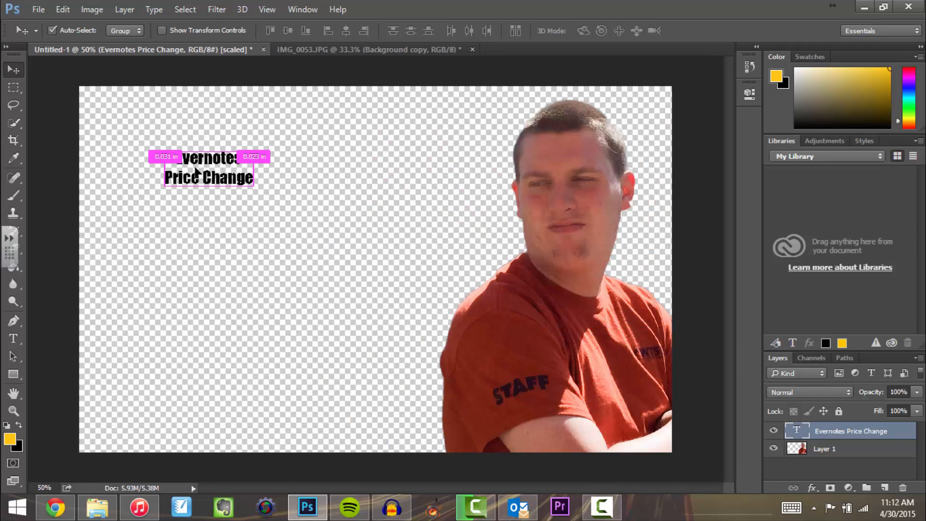
pyautogui.hotkey('ctrl', '-')
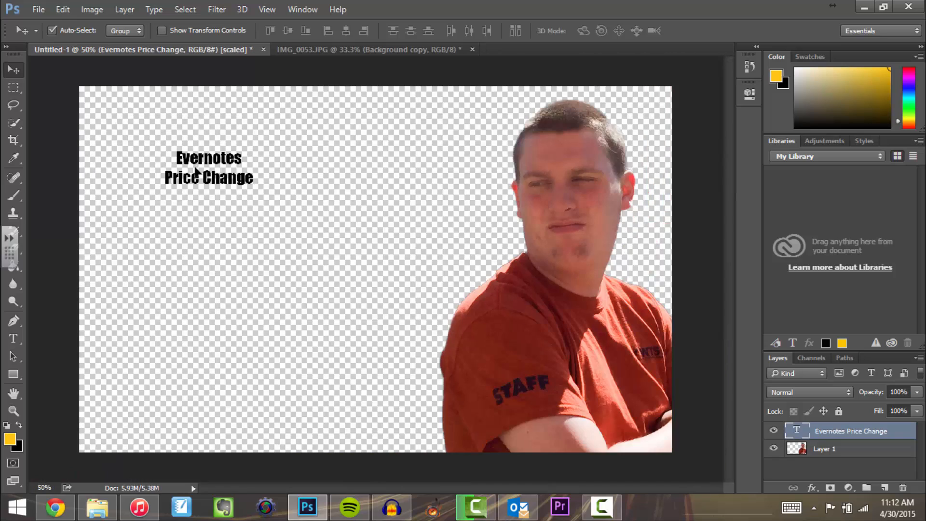
# Scale the title text to about 445% width and 622% height and position it across the empty area beside the man.
pyautogui.hotkey('ctrl', 't')
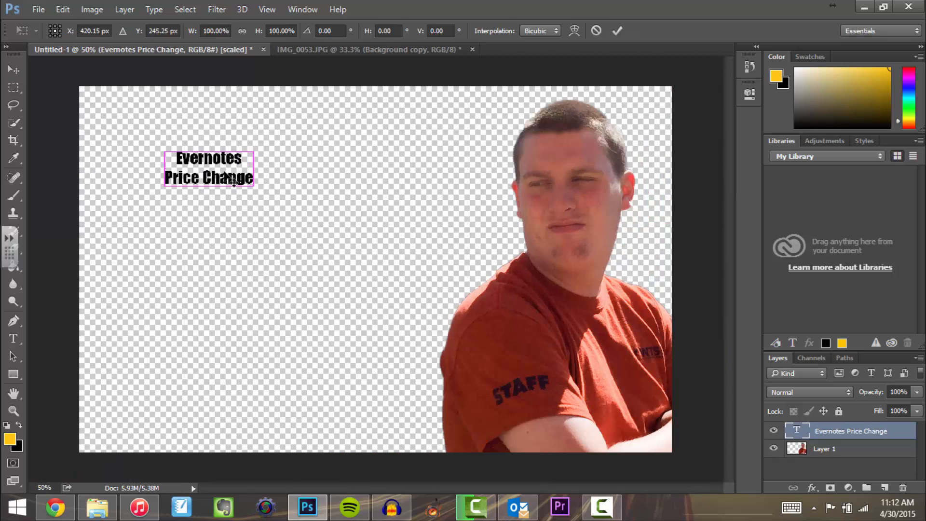
pyautogui.moveTo(254, 190); pyautogui.dragTo(582, 406)
pyautogui.moveTo(394, 340); pyautogui.dragTo(325, 288)
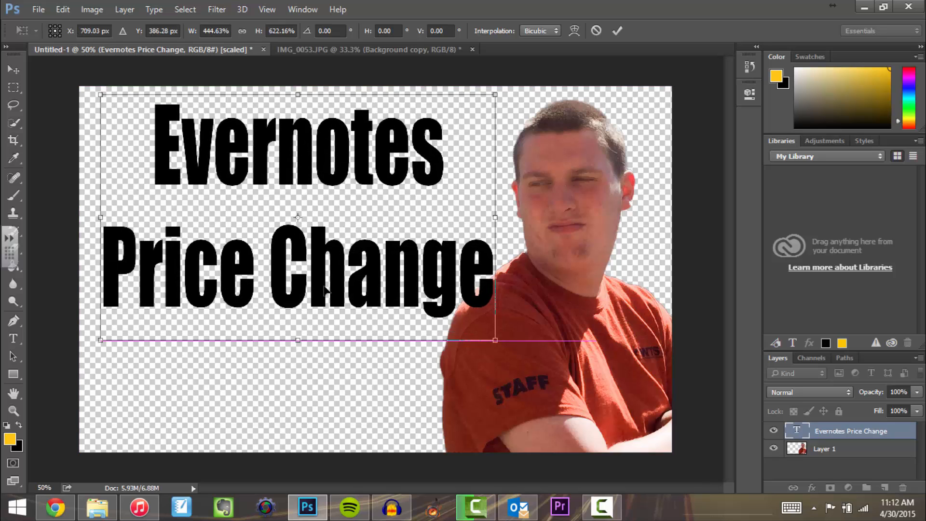
pyautogui.click(617, 30)
# Examine how legible the enlarged title is when the image is shown at thumbnail size.
pyautogui.hotkey('ctrl', '-')
pyautogui.hotkey('ctrl', '-')
pyautogui.hotkey('ctrl', '-')
pyautogui.hotkey('ctrl', '-')
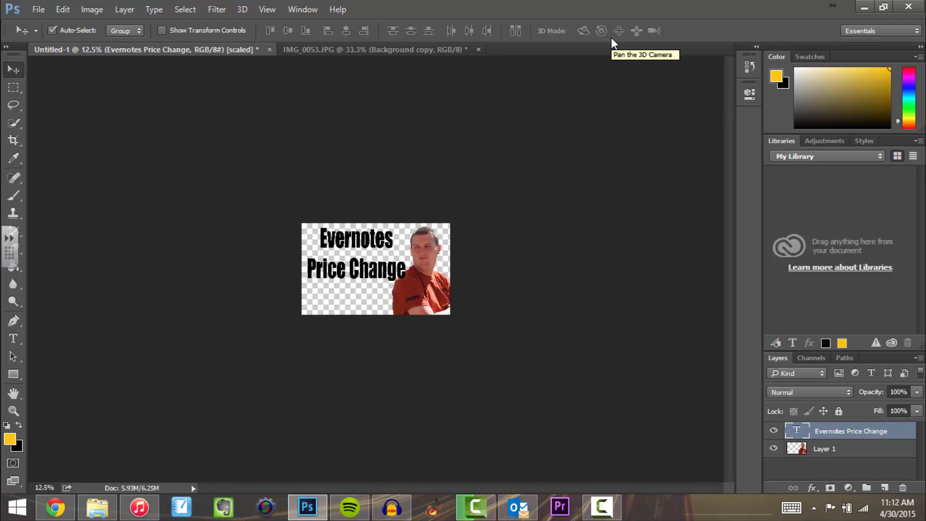
pyautogui.hotkey('ctrl', '+')
pyautogui.hotkey('ctrl', '+')
pyautogui.hotkey('ctrl', '+')
pyautogui.hotkey('ctrl', '+')
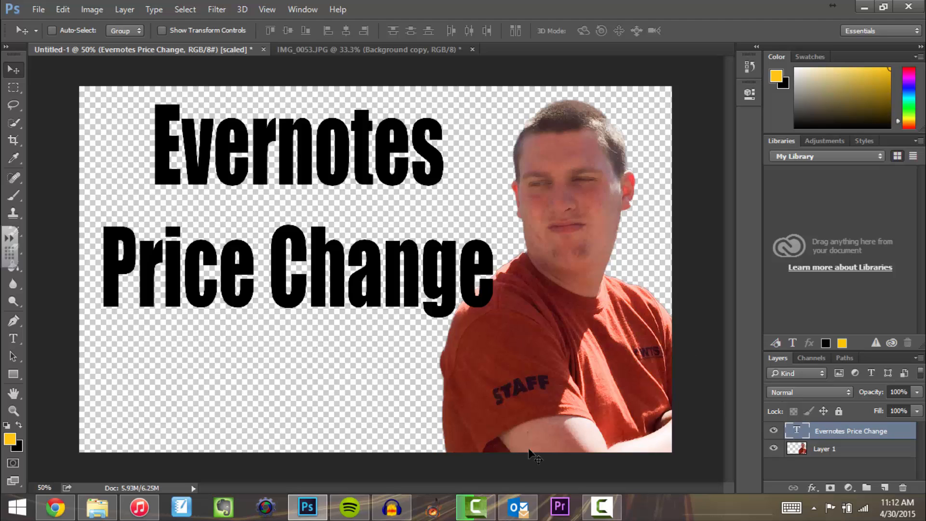
# Switch to Chrome and search Google Images for "evernote logo" in a new tab.
pyautogui.click(43, 514)
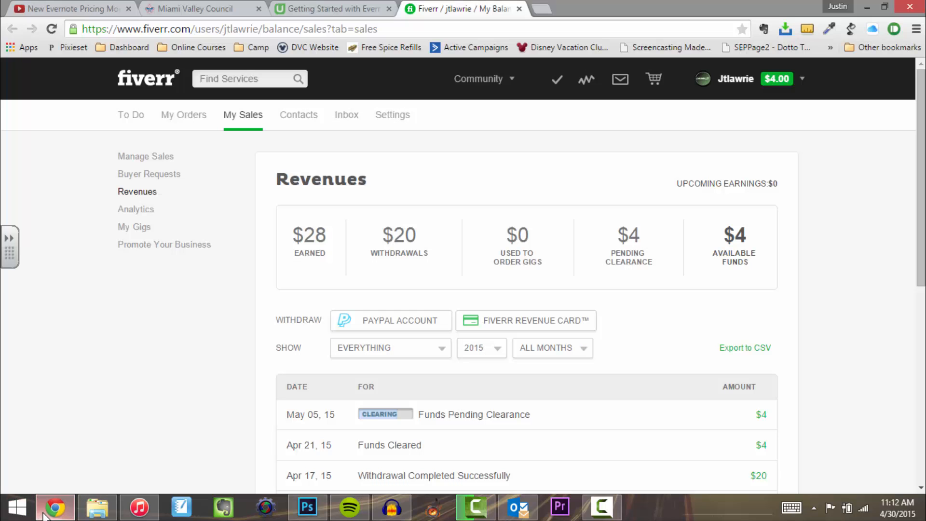
pyautogui.click(548, 6)
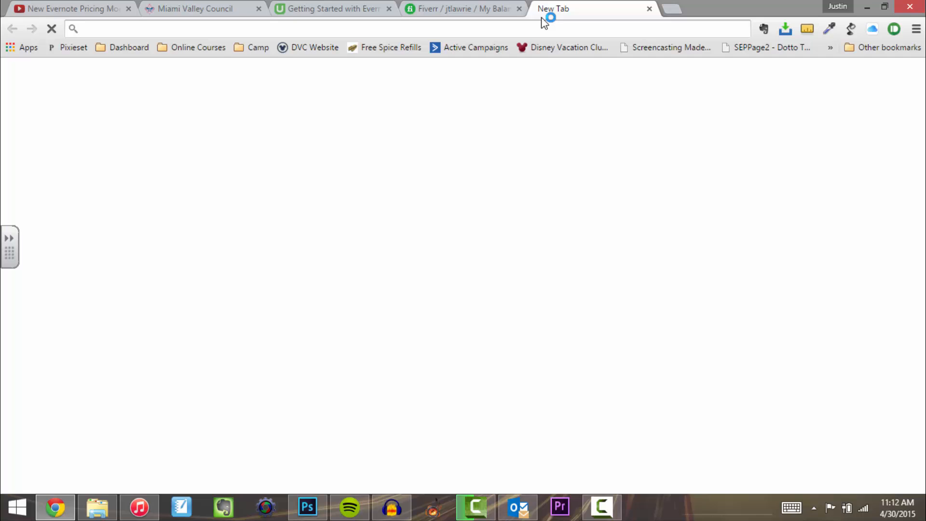
pyautogui.write('evernote logo')
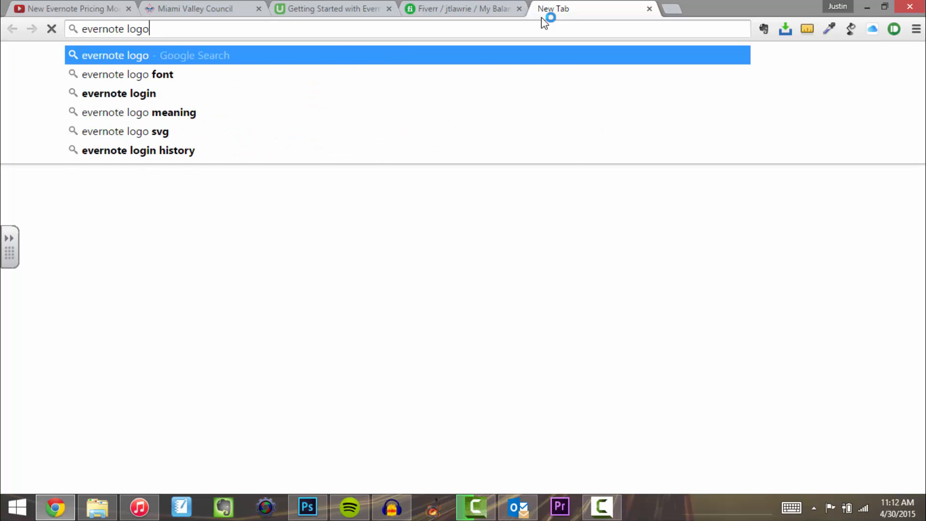
pyautogui.press('Return')
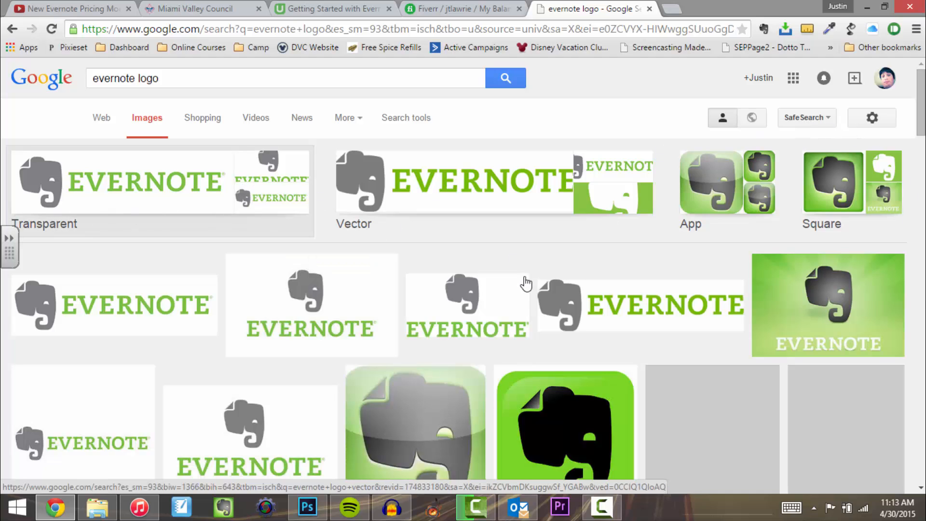
# Find the round green elephant logo with a dark ring and save it to the Desktop as the PNG evernote_code_academy_300px.
pyautogui.click(516, 330)
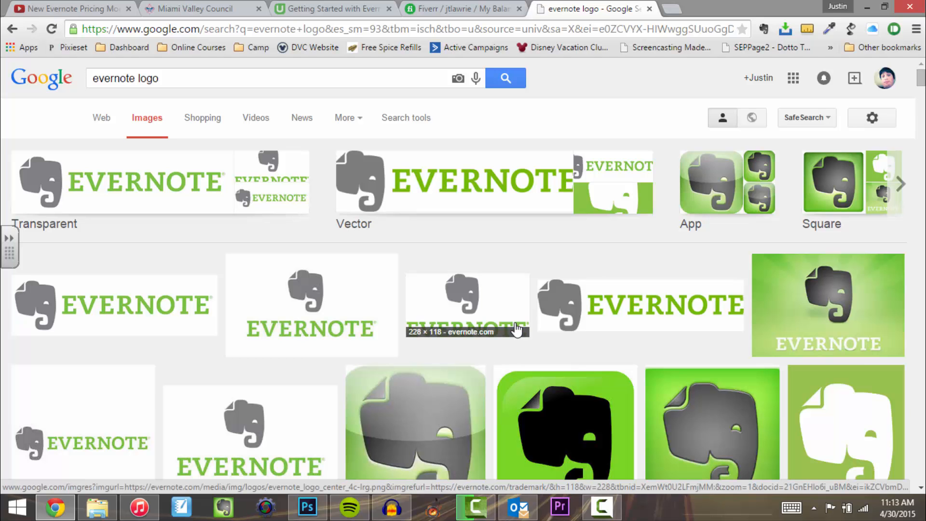
pyautogui.scroll(-3, 516, 330)
pyautogui.scroll(-6, 517, 330)
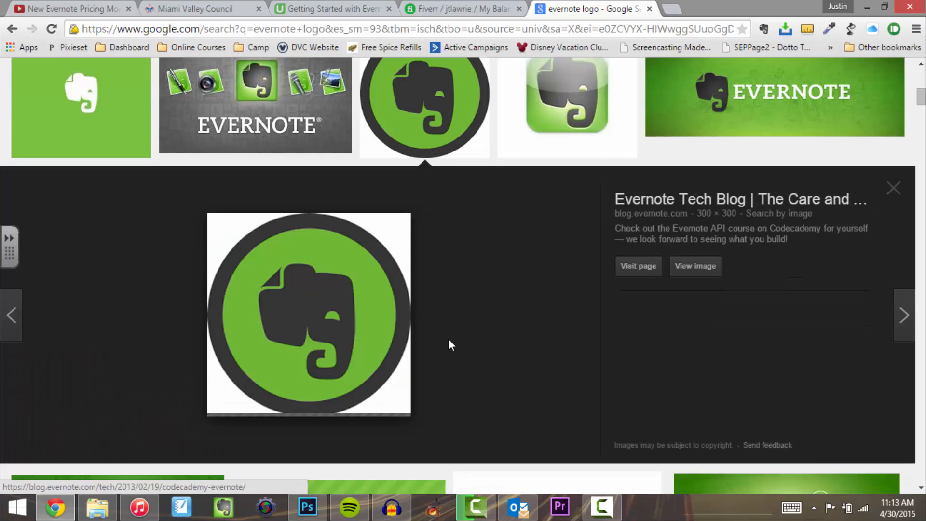
pyautogui.rightClick(337, 314)
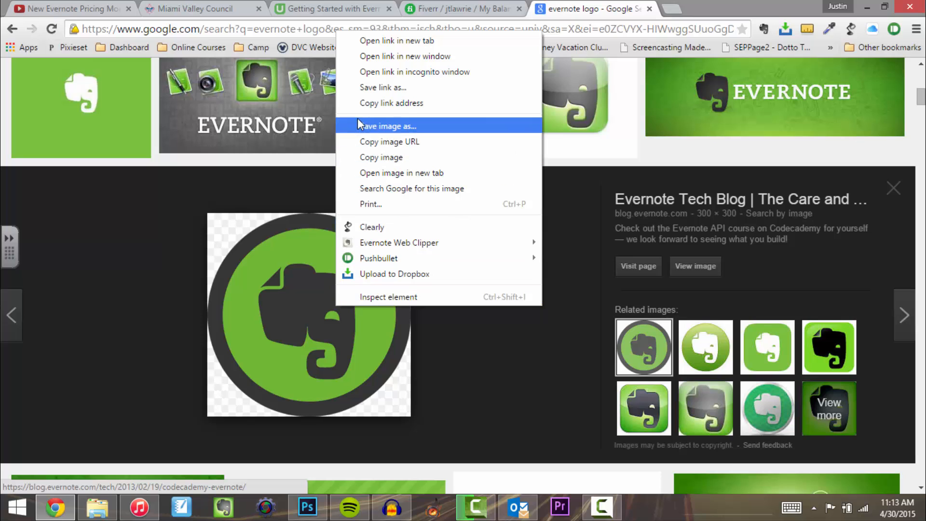
pyautogui.click(370, 125)
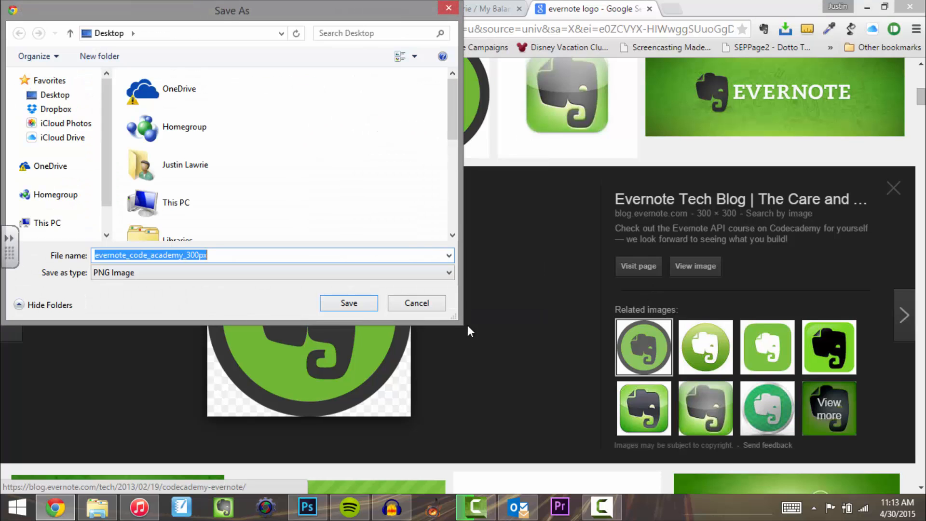
pyautogui.click(359, 303)
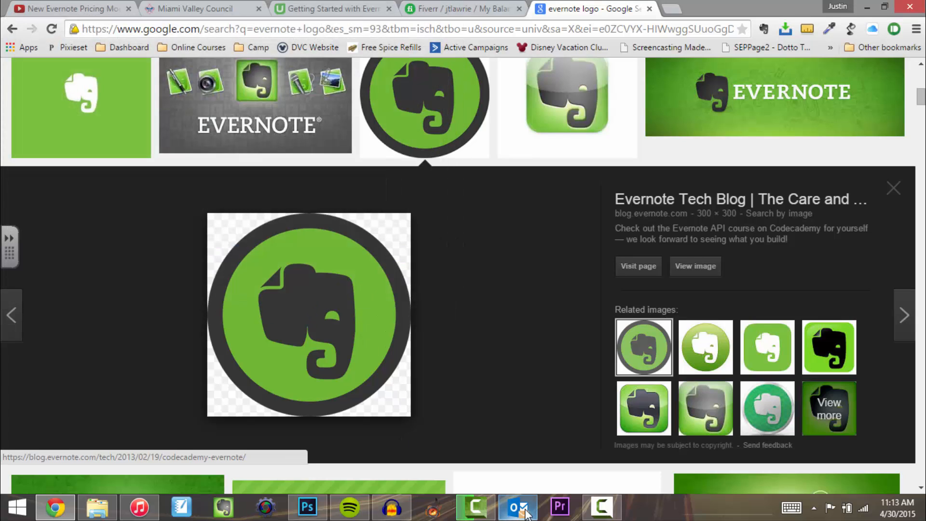
# Switch to Photoshop and open the evernote_code_academy_300px image from the Desktop.
pyautogui.moveTo(527, 512)
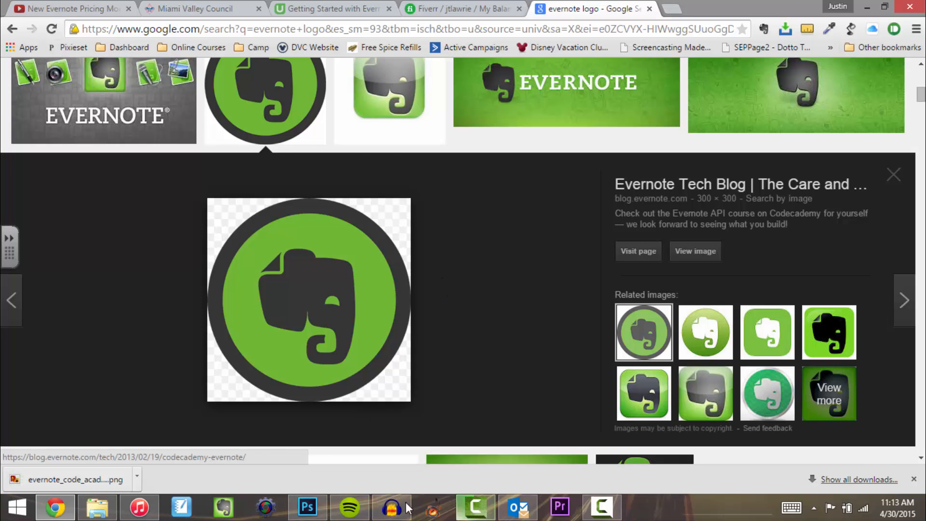
pyautogui.click(307, 507)
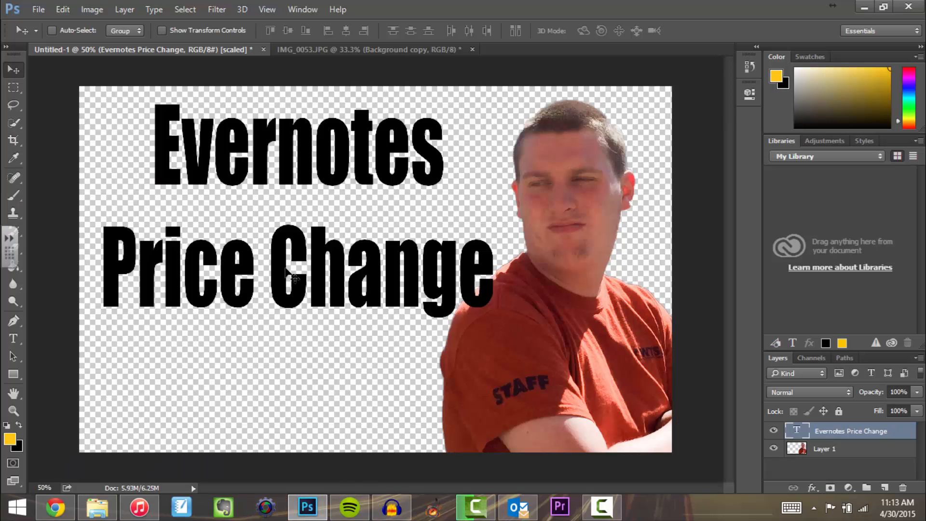
pyautogui.hotkey('ctrl', 'o')
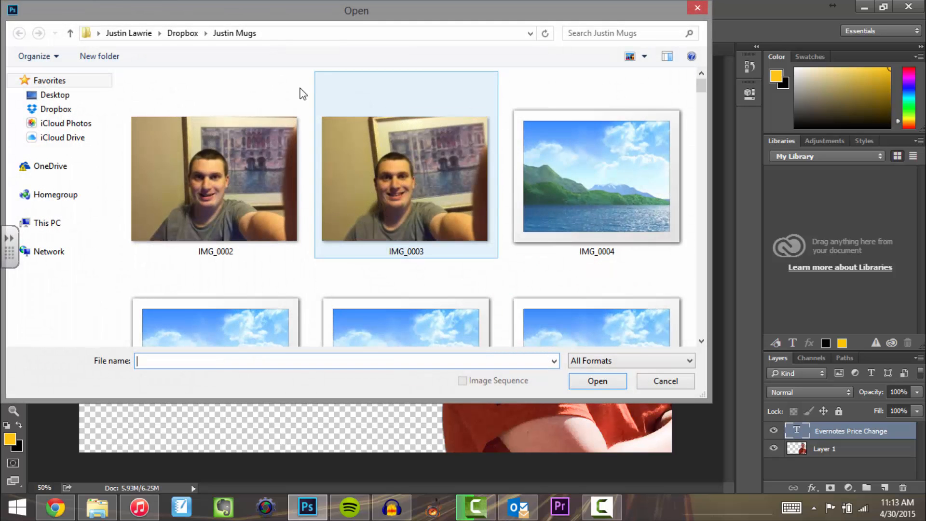
pyautogui.click(46, 76)
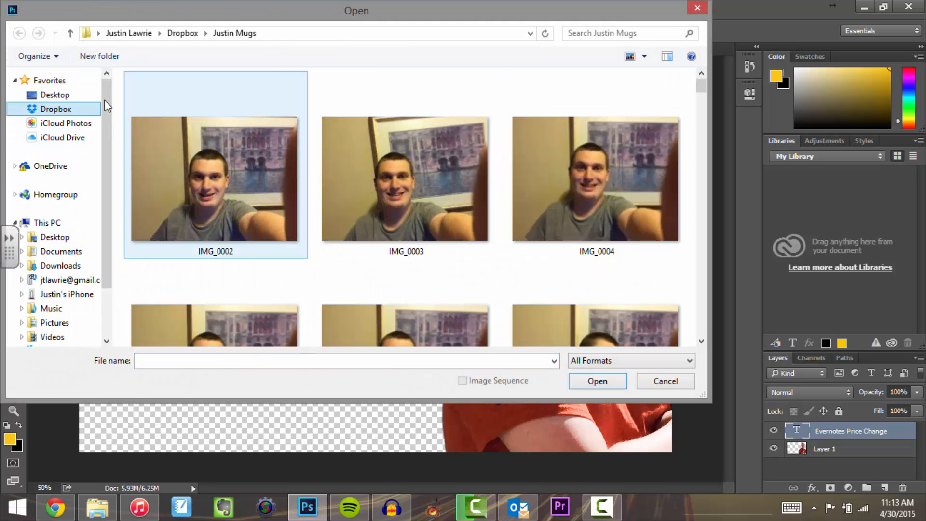
pyautogui.click(54, 105)
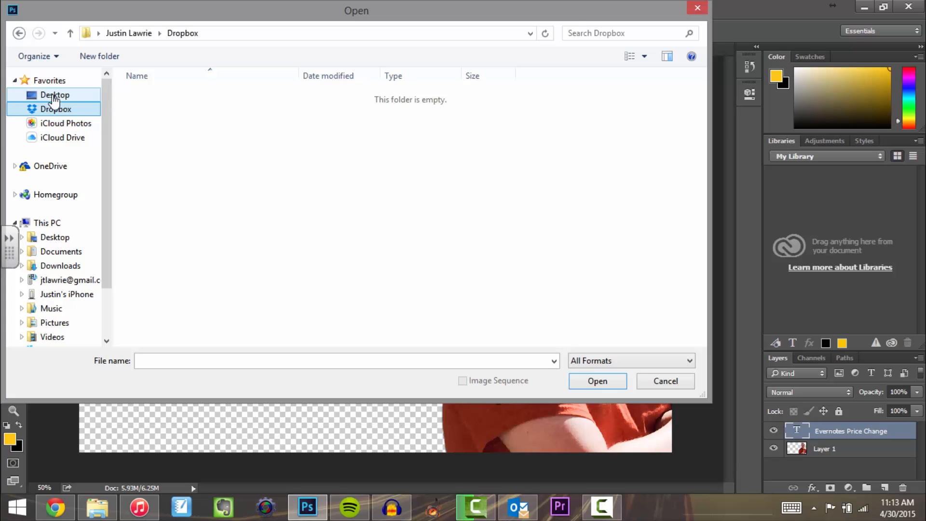
pyautogui.click(54, 97)
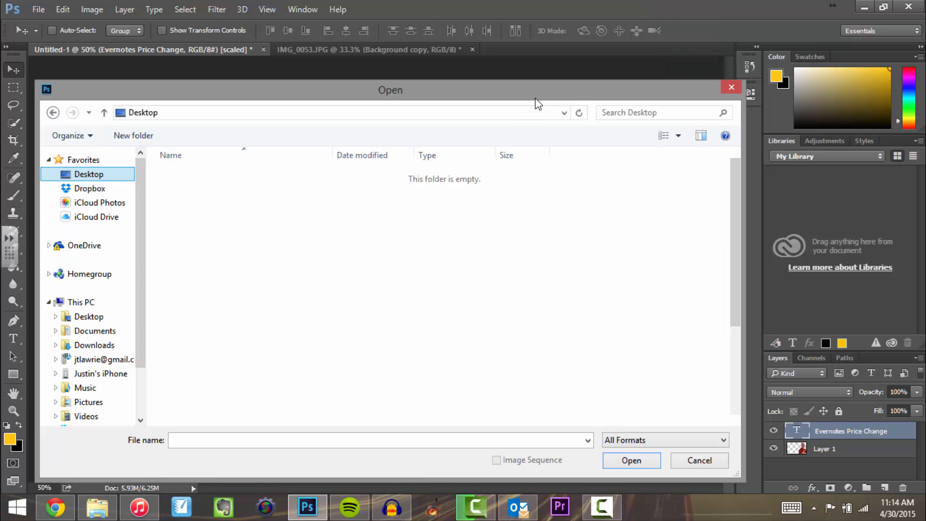
pyautogui.moveTo(385, 88); pyautogui.dragTo(386, 31)
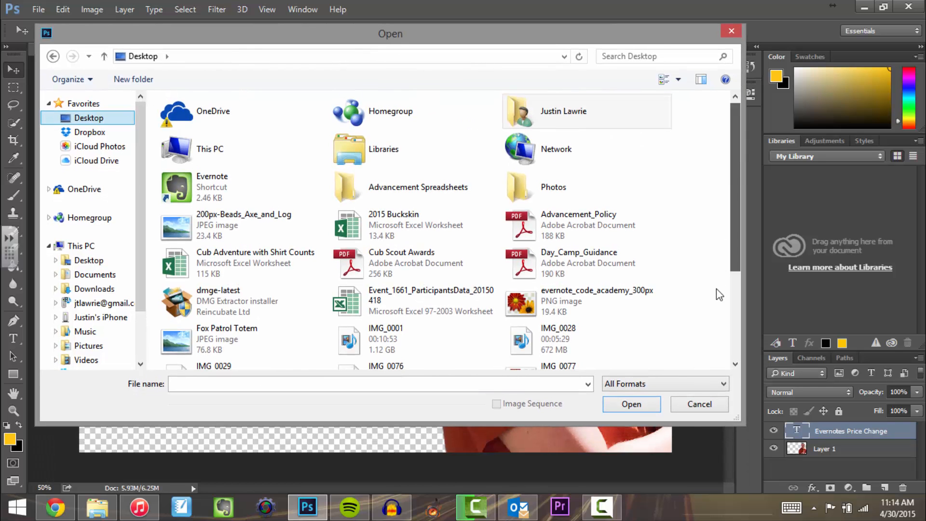
pyautogui.scroll(-2, 716, 289)
pyautogui.click(532, 154)
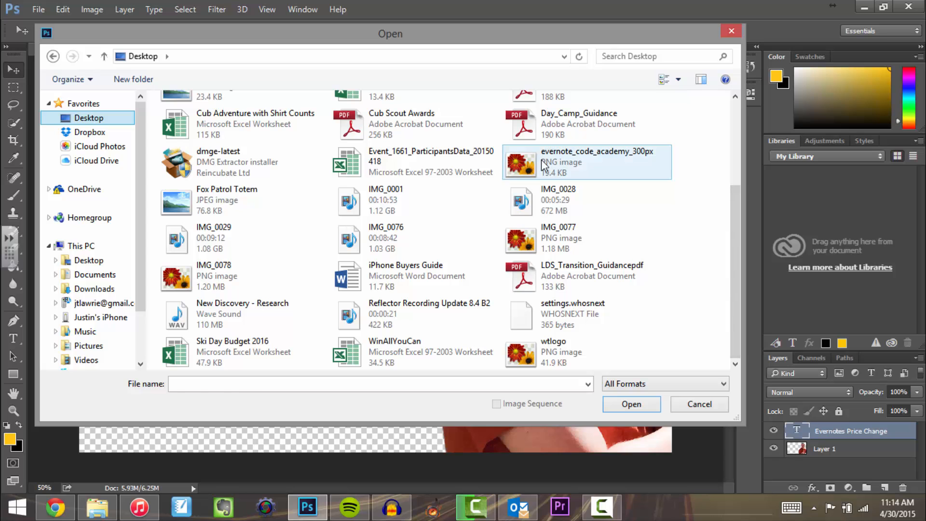
pyautogui.click(627, 405)
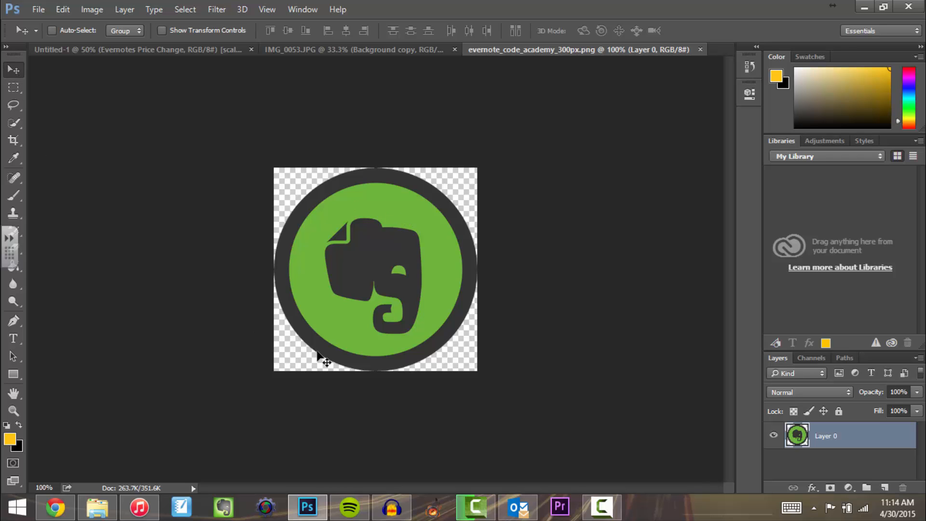
# Place the logo below the title in the thumbnail document, scaled to about 153% width and 143% height and rotated about 15°.
pyautogui.moveTo(320, 355); pyautogui.dragTo(237, 383)
pyautogui.hotkey('ctrl', 't')
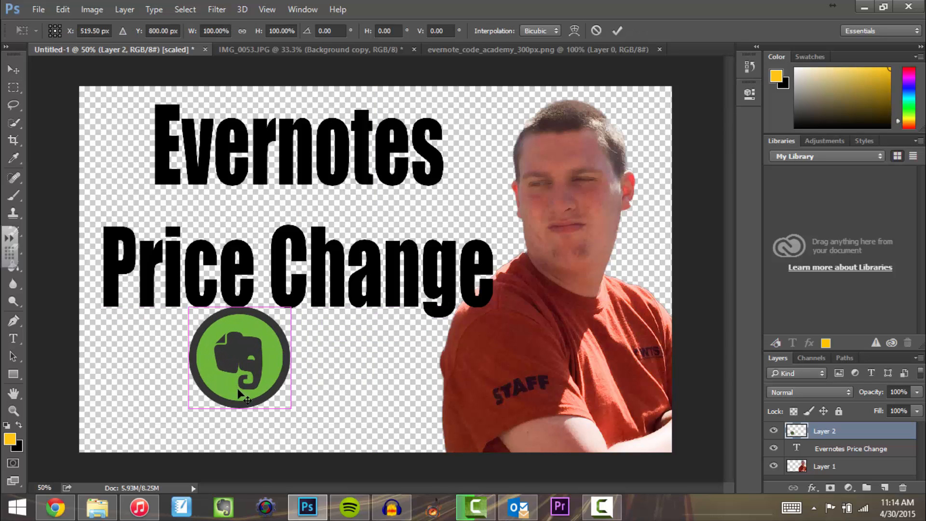
pyautogui.moveTo(347, 435)
pyautogui.mouseDown()
pyautogui.moveTo(355, 449)
pyautogui.moveTo(344, 451)
pyautogui.mouseUp()
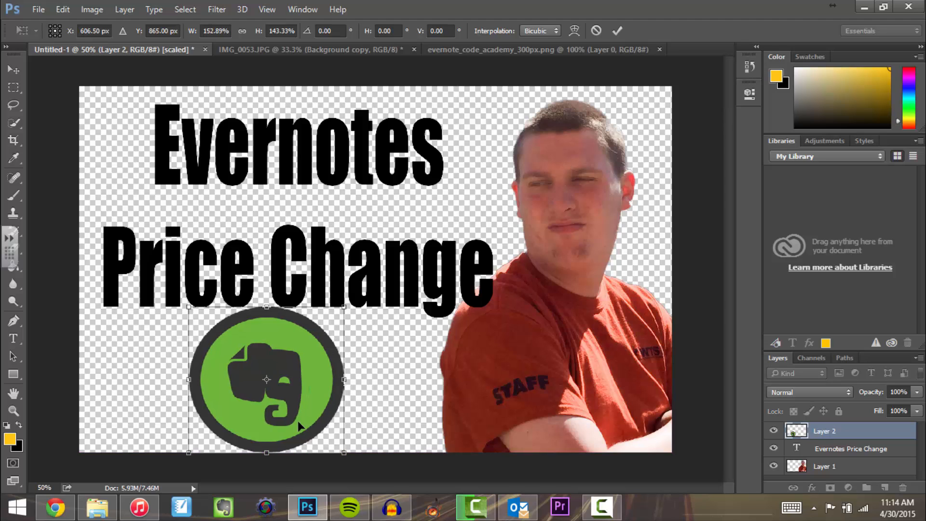
pyautogui.moveTo(298, 290); pyautogui.dragTo(319, 301)
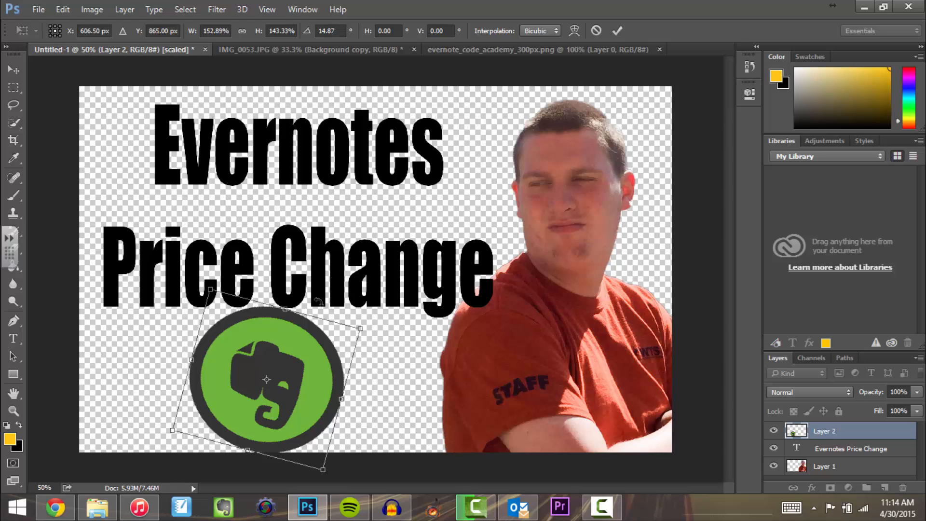
pyautogui.click(617, 30)
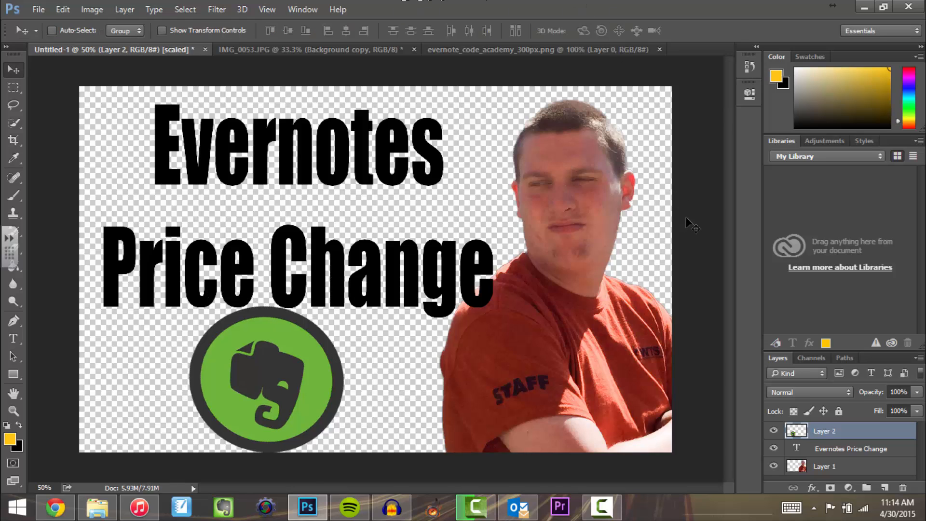
# Examine how recognisable the title and logo are when the image is shown at thumbnail size.
pyautogui.hotkey('ctrl', '-')
pyautogui.hotkey('ctrl', '-')
pyautogui.hotkey('ctrl', '-')
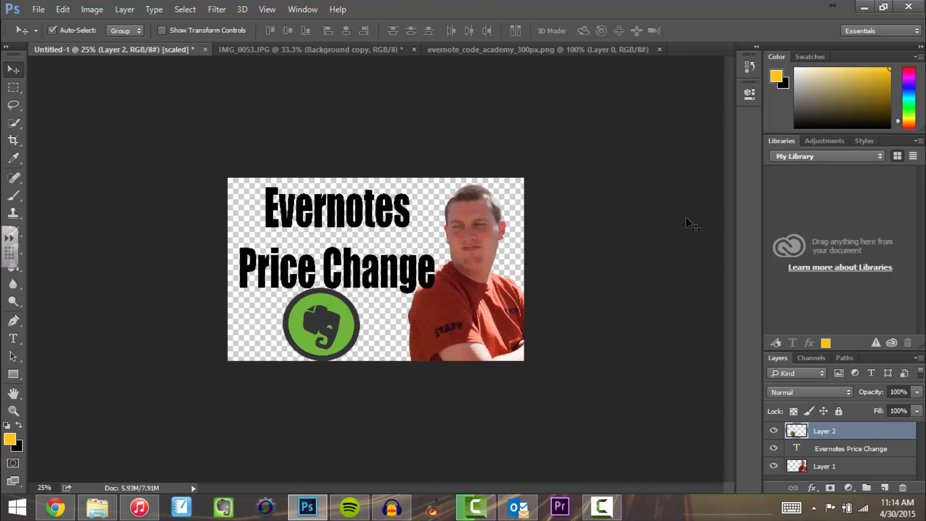
pyautogui.hotkey('ctrl', '-')
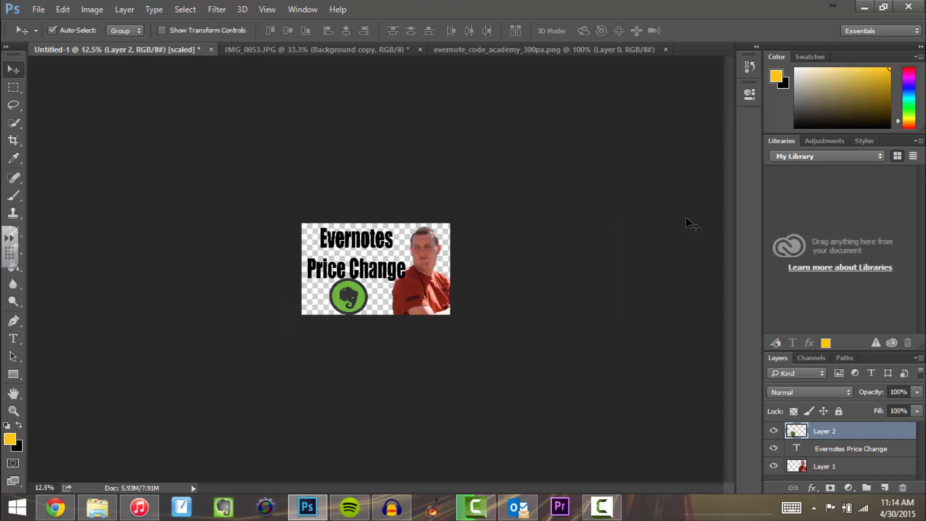
pyautogui.hotkey('ctrl', '+')
pyautogui.hotkey('ctrl', '+')
pyautogui.hotkey('ctrl', '+')
pyautogui.hotkey('ctrl', '+')
pyautogui.hotkey('ctrl', '-')
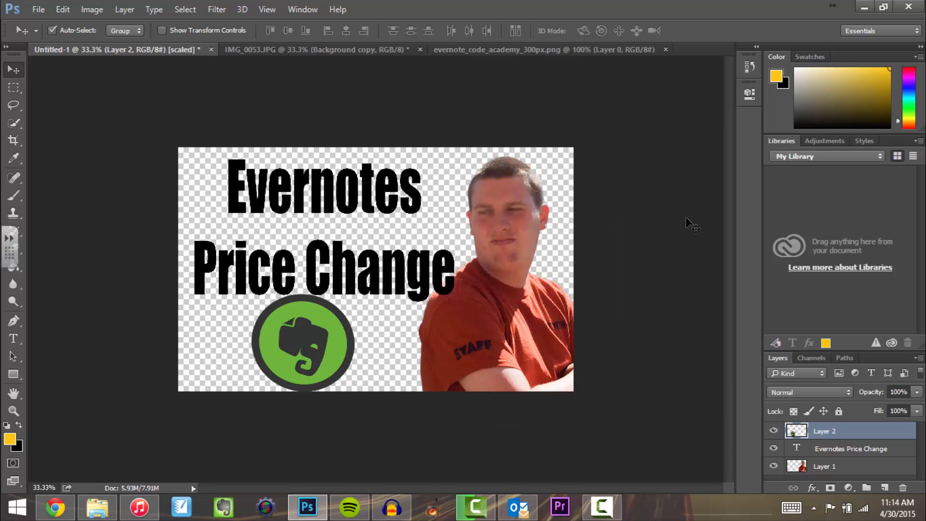
pyautogui.hotkey('ctrl', '+')
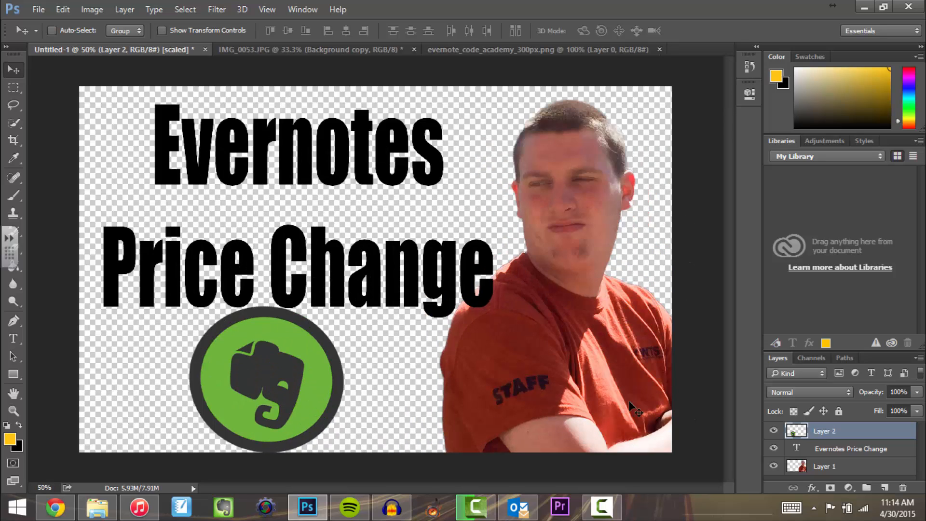
# Mark the lower-right corner of the image with a rectangular selection and deselect it.
pyautogui.click(13, 88)
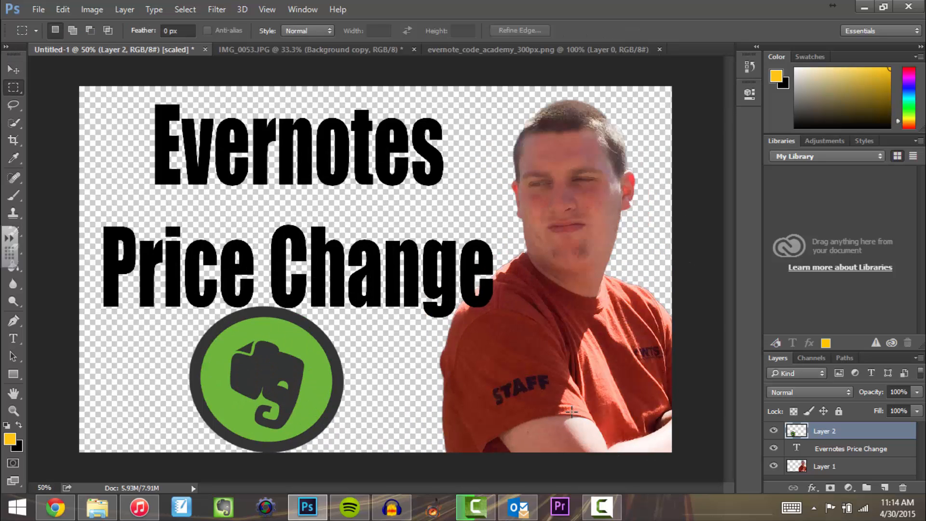
pyautogui.moveTo(526, 379); pyautogui.dragTo(708, 458)
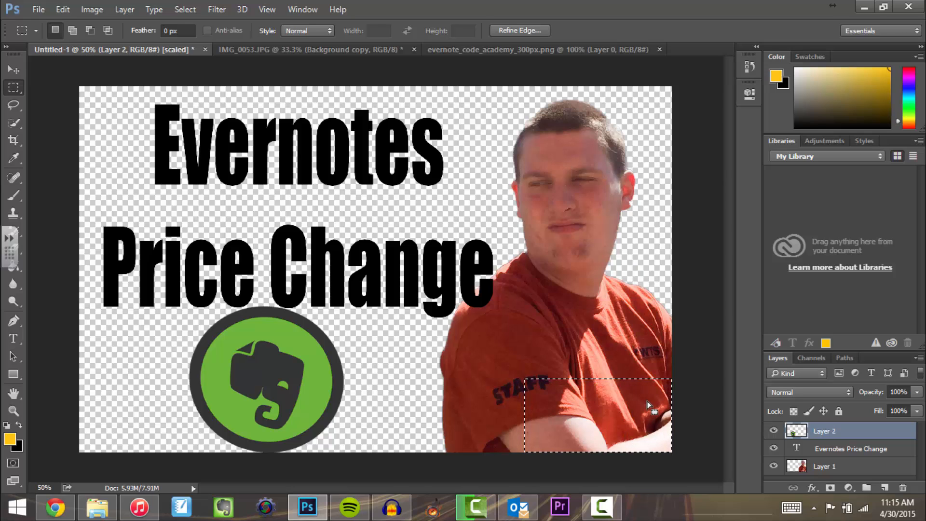
pyautogui.hotkey('ctrl', 'd')
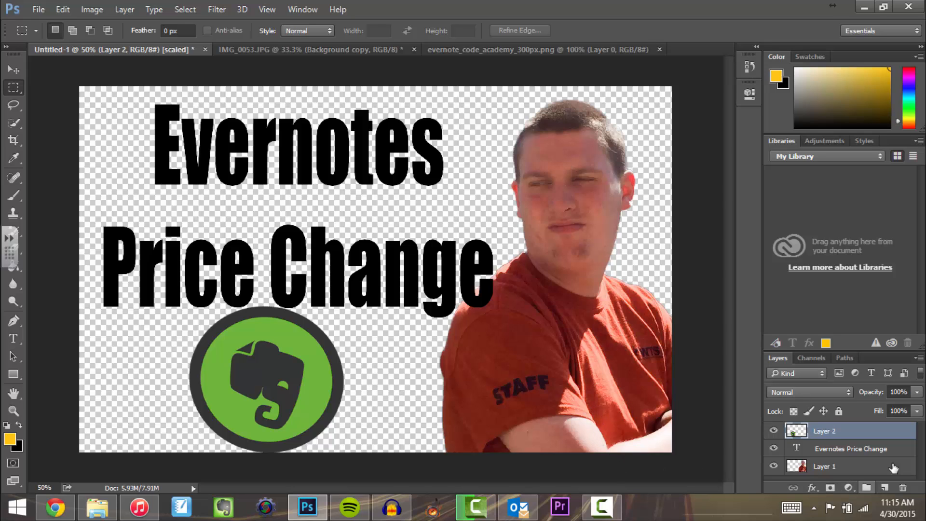
# Switch to Chrome, search Google Images for "Background textures" and look through the results.
pyautogui.click(55, 507)
pyautogui.click(309, 27)
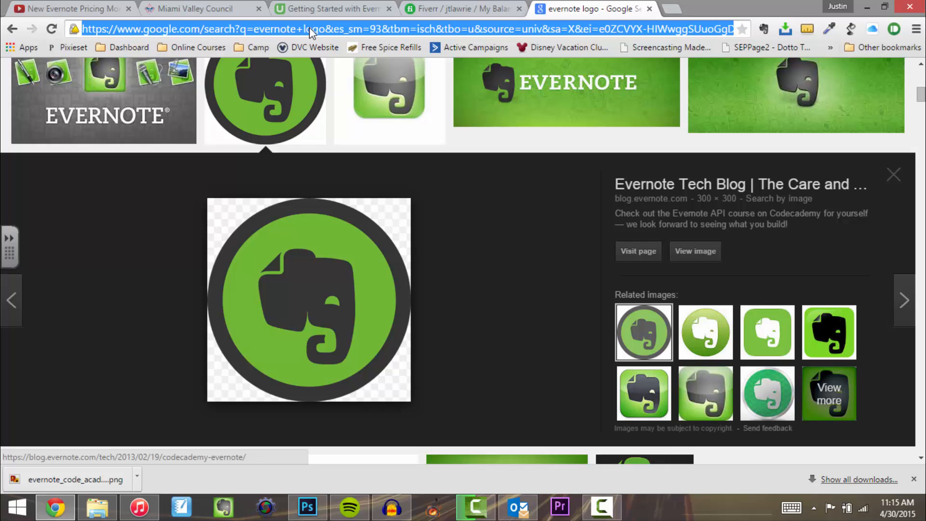
pyautogui.write('Backg')
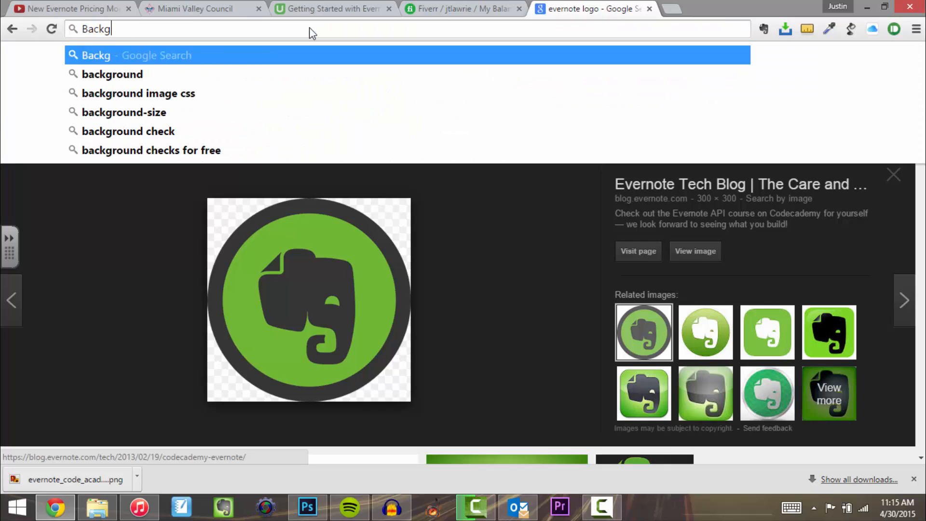
pyautogui.write('round textures')
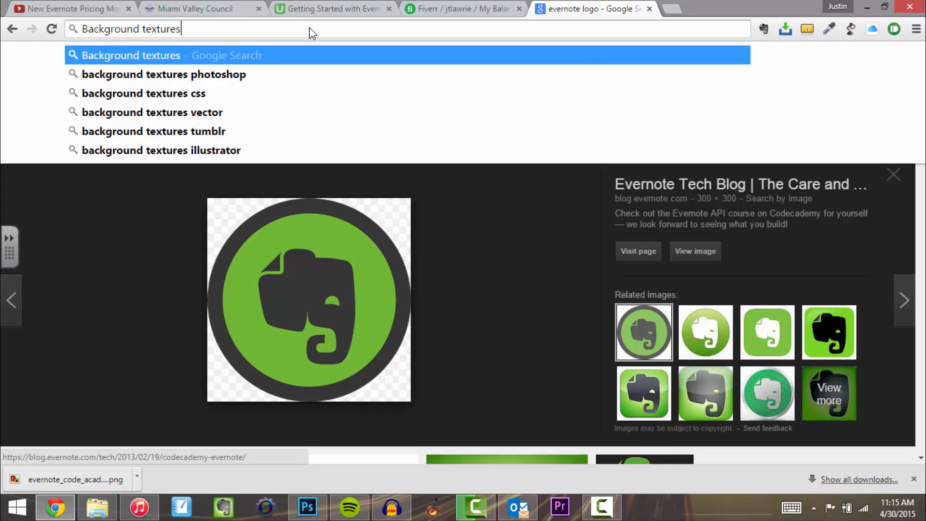
pyautogui.press('Return')
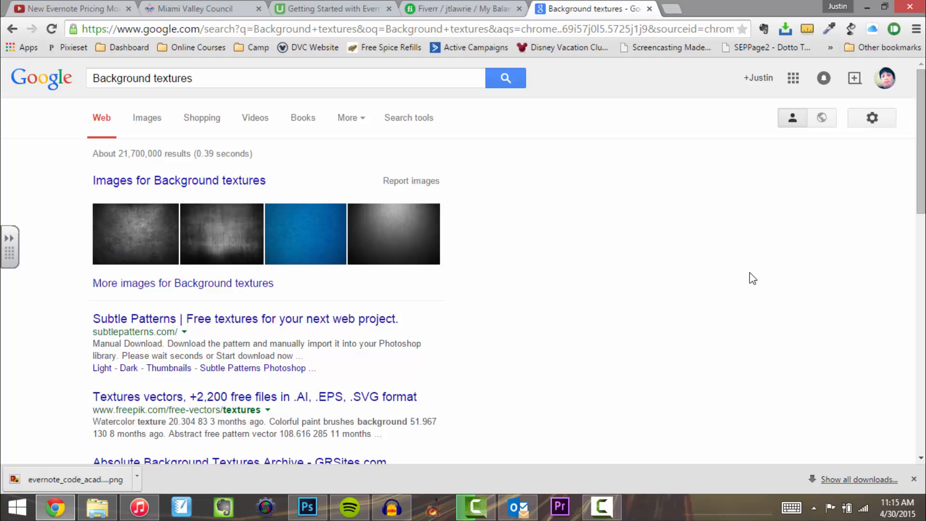
pyautogui.click(151, 120)
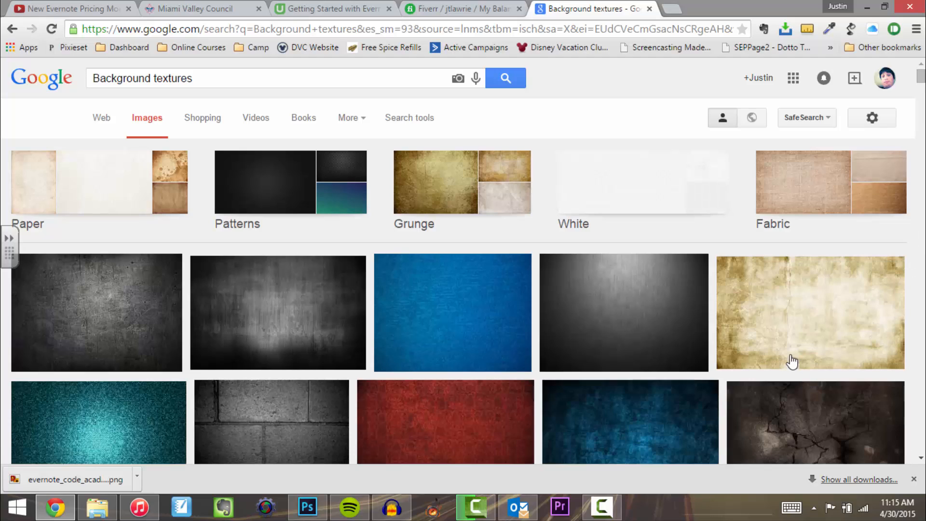
pyautogui.scroll(-10, 787, 349)
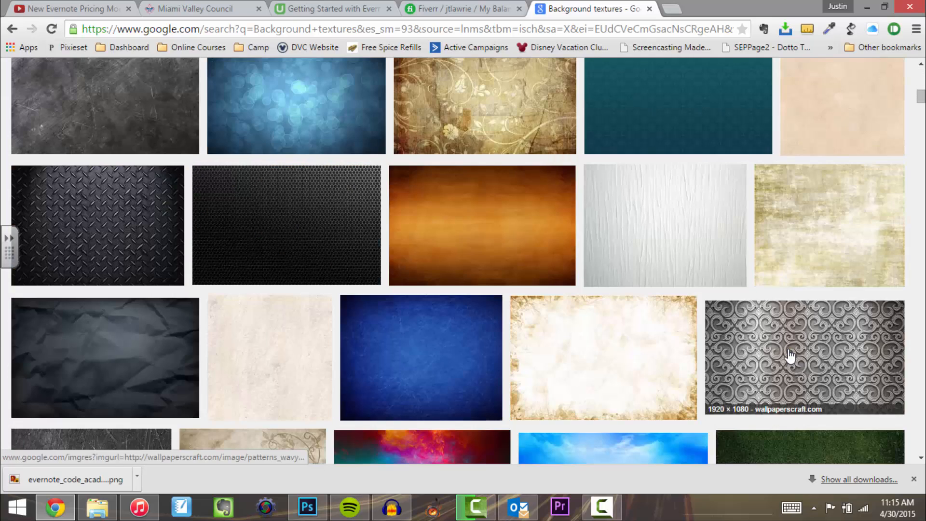
# Look through the Google Images results for a suitable background texture for the thumbnail.
pyautogui.scroll(-8, 789, 356)
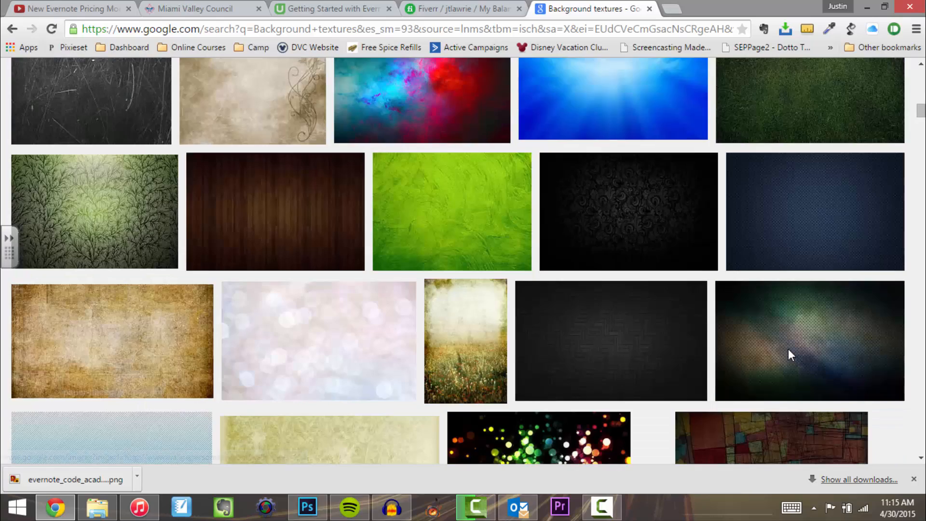
pyautogui.scroll(-10, 789, 355)
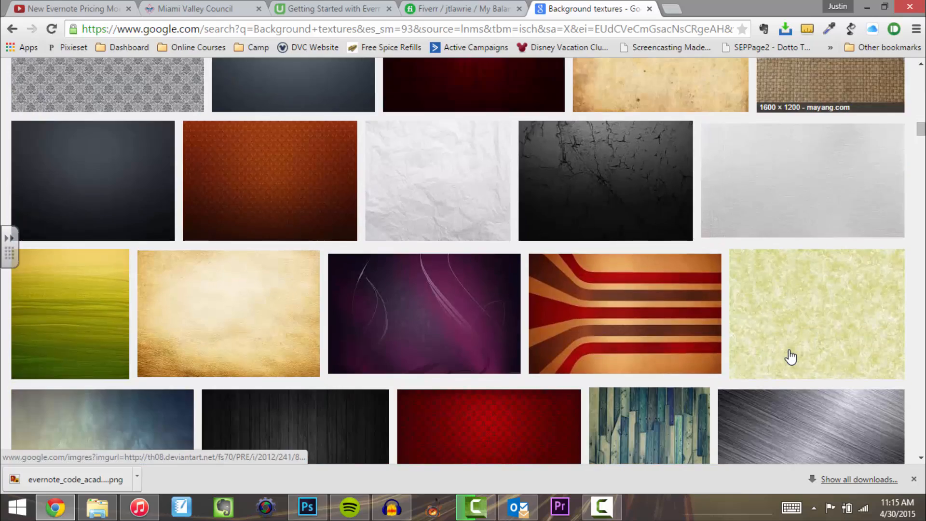
pyautogui.scroll(-6, 791, 357)
pyautogui.scroll(-6, 791, 357)
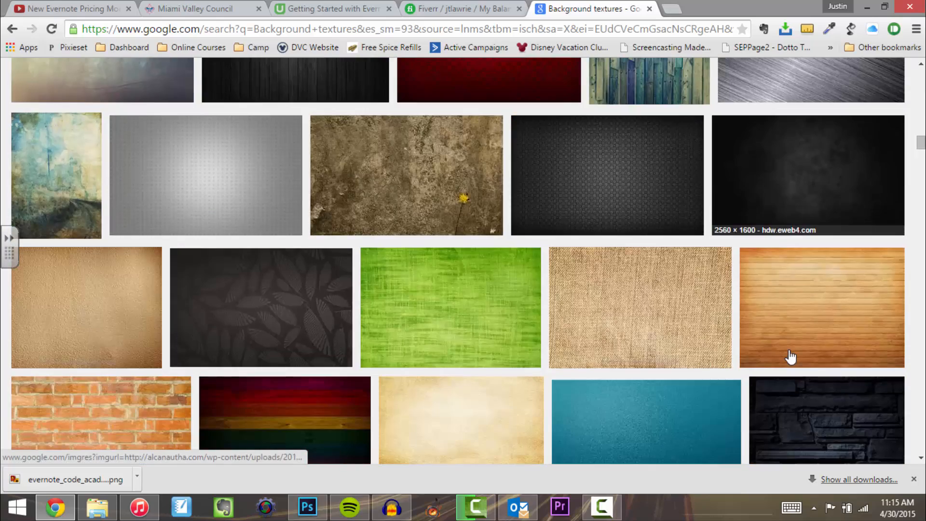
pyautogui.scroll(-9, 790, 356)
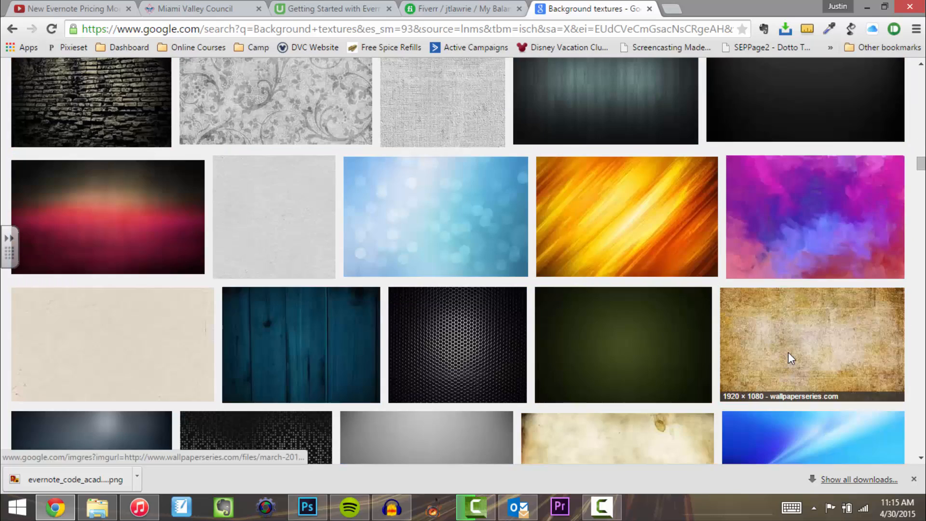
pyautogui.scroll(-6, 791, 357)
pyautogui.scroll(-5, 790, 359)
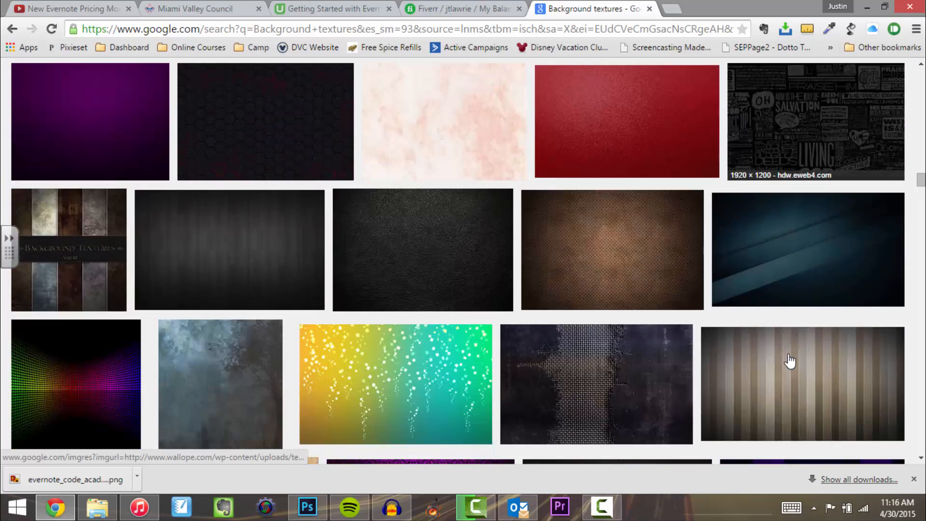
pyautogui.scroll(5, 790, 359)
pyautogui.scroll(15, 789, 359)
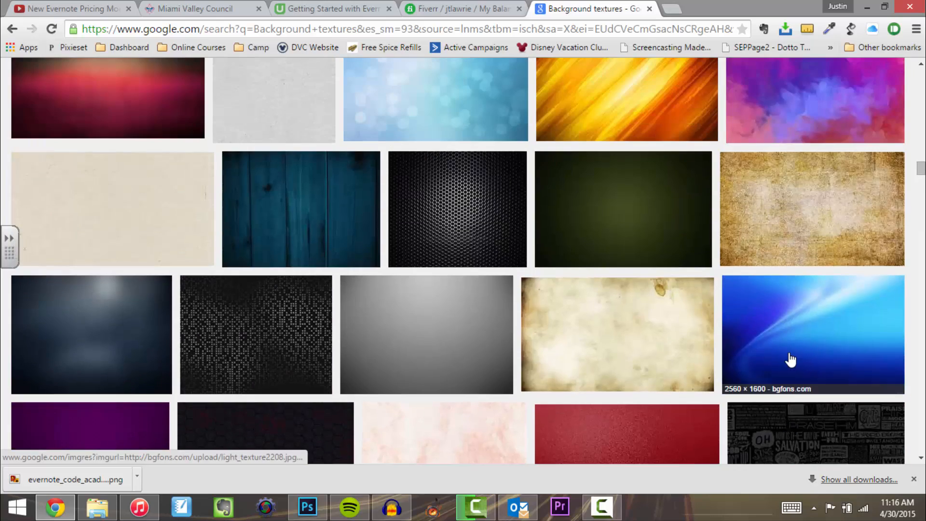
pyautogui.scroll(15, 789, 359)
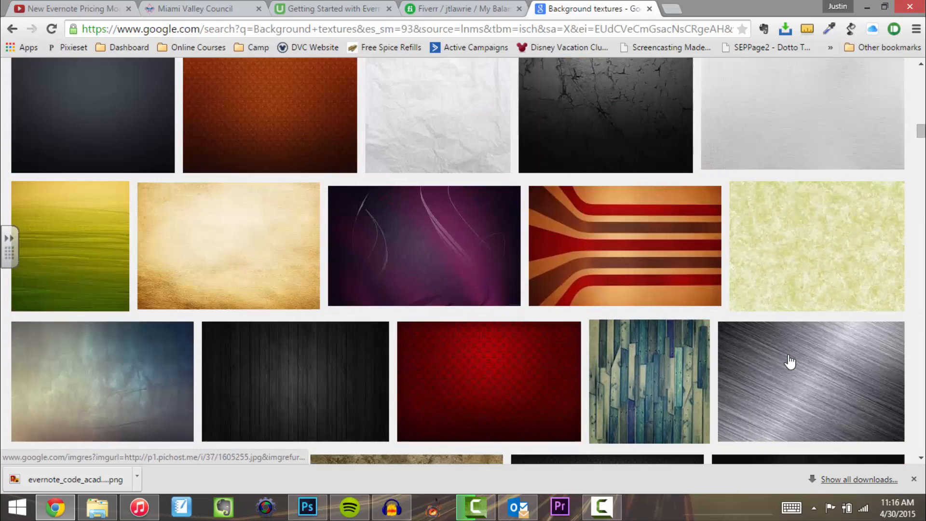
pyautogui.scroll(9, 790, 360)
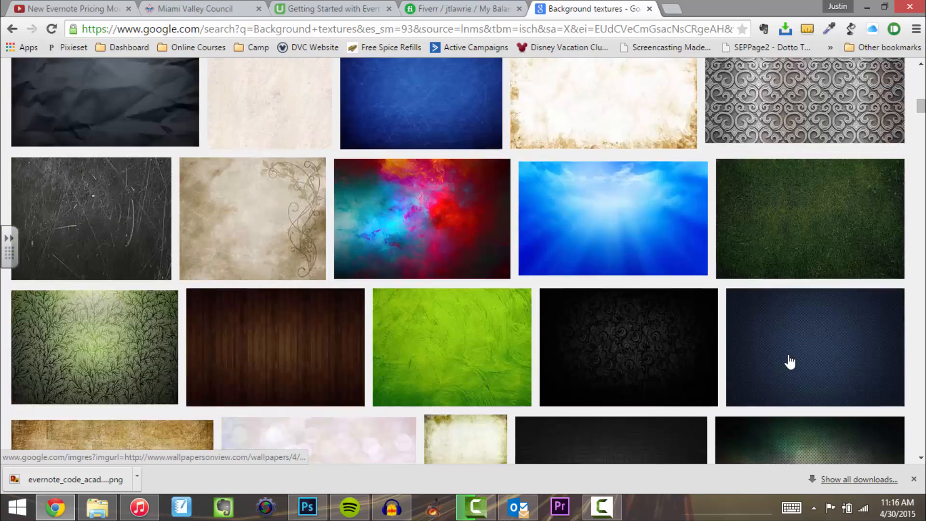
pyautogui.scroll(-3, 789, 361)
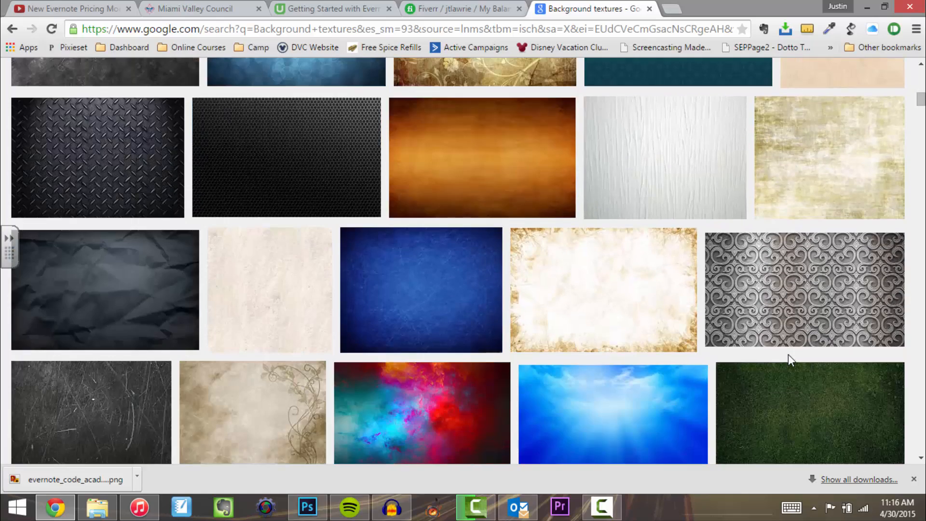
pyautogui.scroll(-3, 788, 356)
pyautogui.scroll(4, 788, 357)
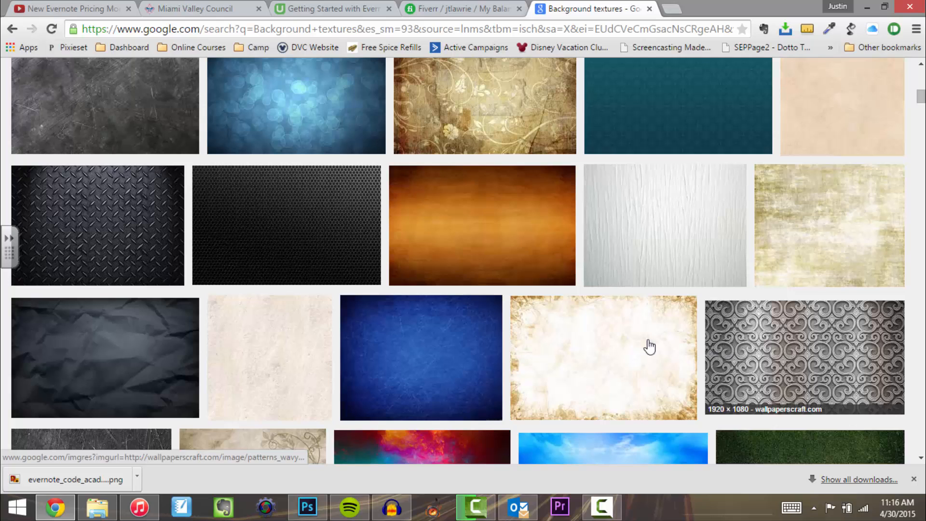
# Open the dark metal tread plate texture at full size and save it to the Desktop as the JPEG cool-background-textures-ha_textures.
pyautogui.click(73, 227)
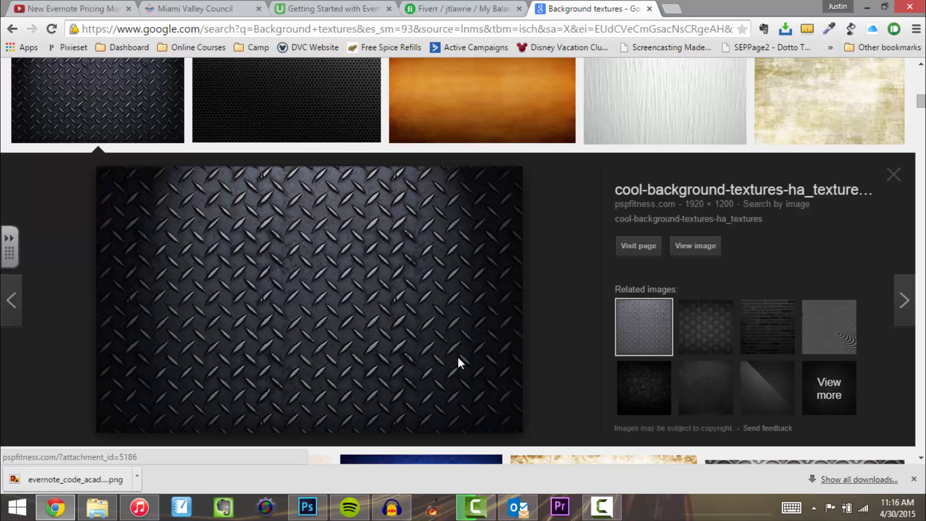
pyautogui.rightClick(384, 338)
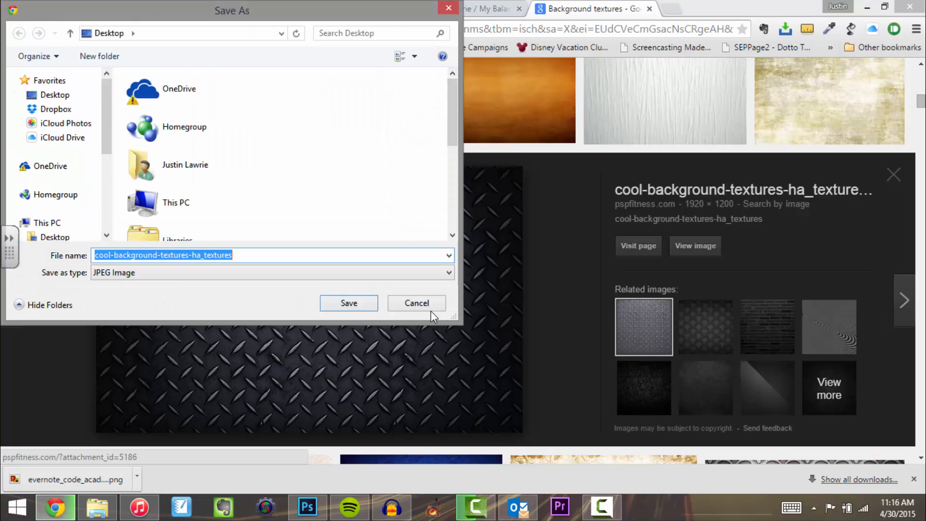
pyautogui.click(430, 306)
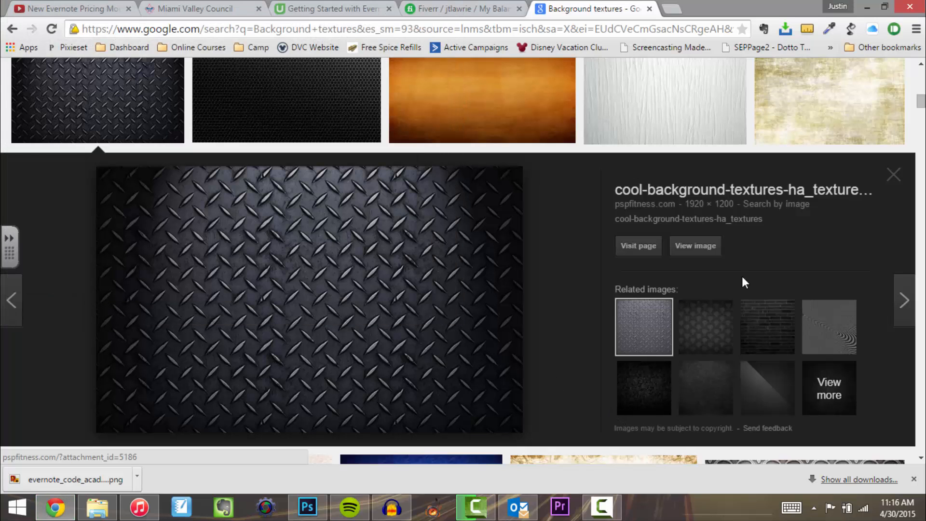
pyautogui.click(711, 247)
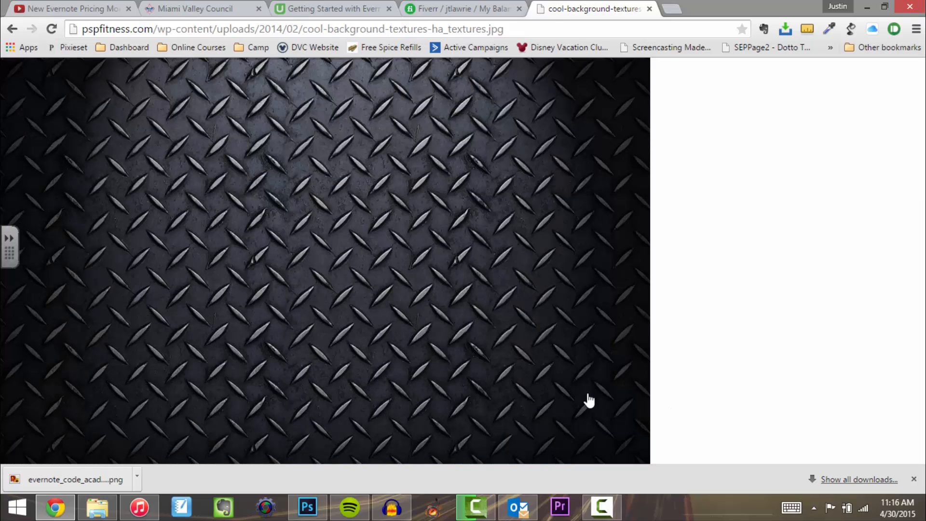
pyautogui.rightClick(359, 233)
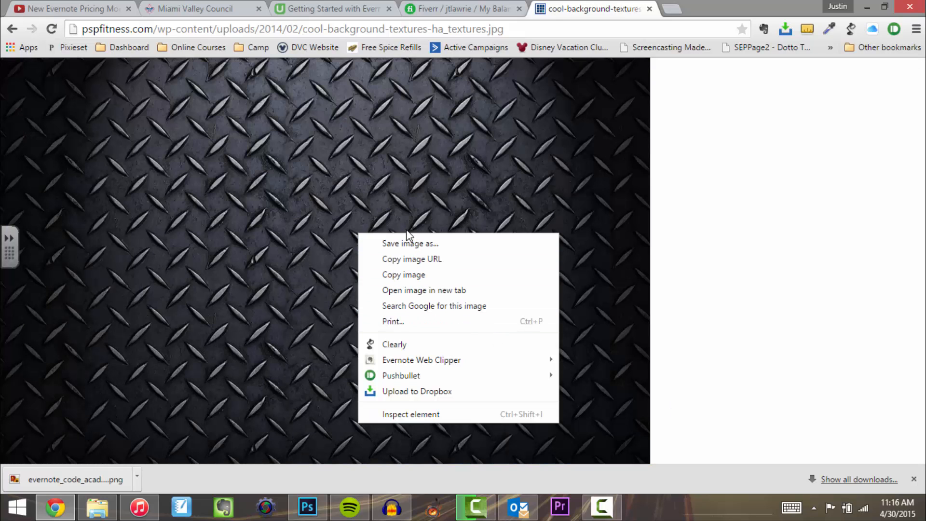
pyautogui.click(409, 243)
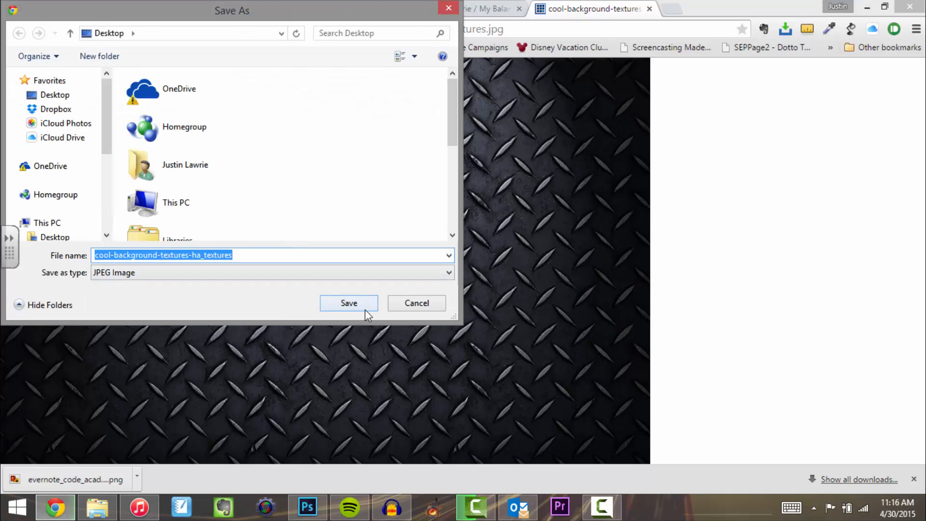
pyautogui.click(362, 306)
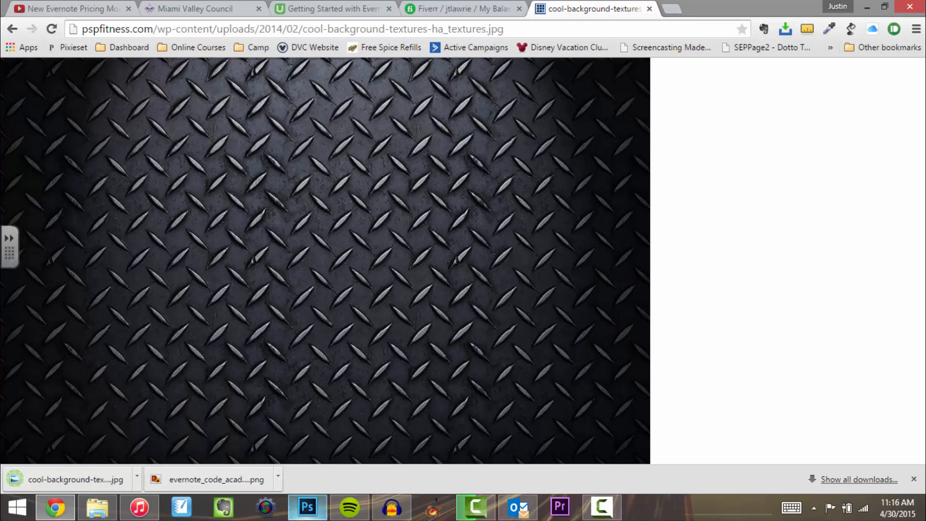
# Switch to Photoshop and open the cool-background-textures-ha_textures image from the Desktop.
pyautogui.click(311, 515)
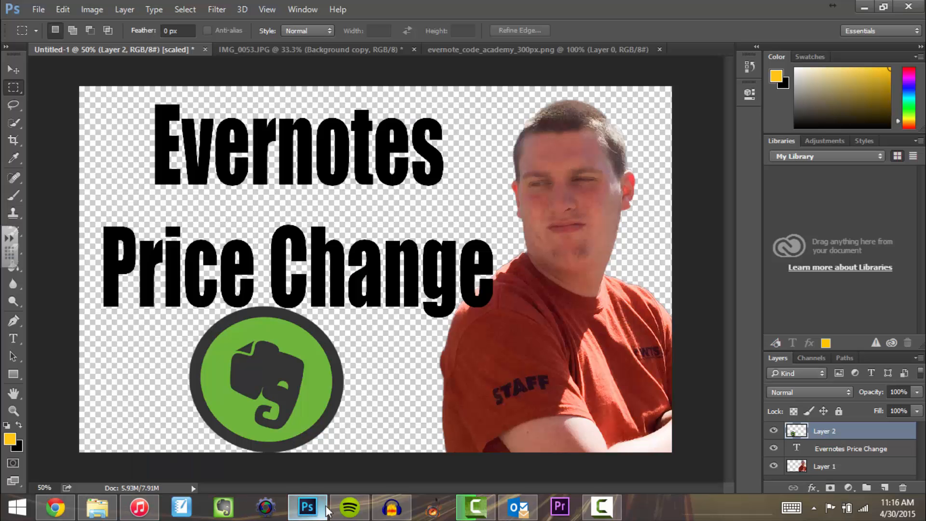
pyautogui.hotkey('ctrl', 'o')
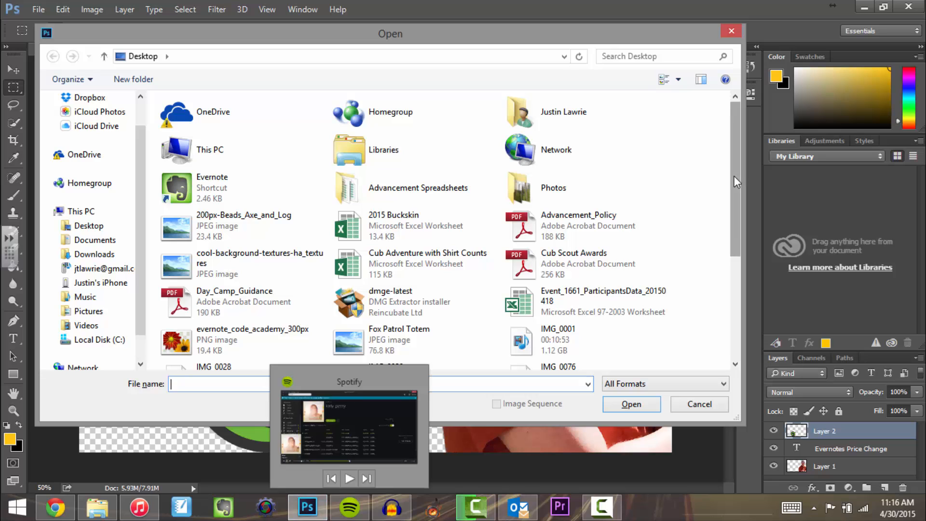
pyautogui.moveTo(734, 177); pyautogui.dragTo(729, 305)
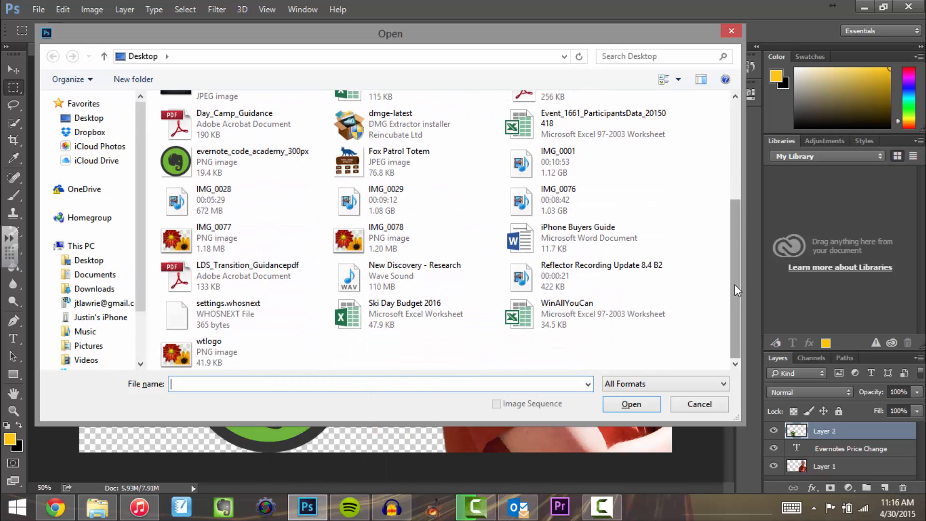
pyautogui.moveTo(734, 285); pyautogui.dragTo(728, 203)
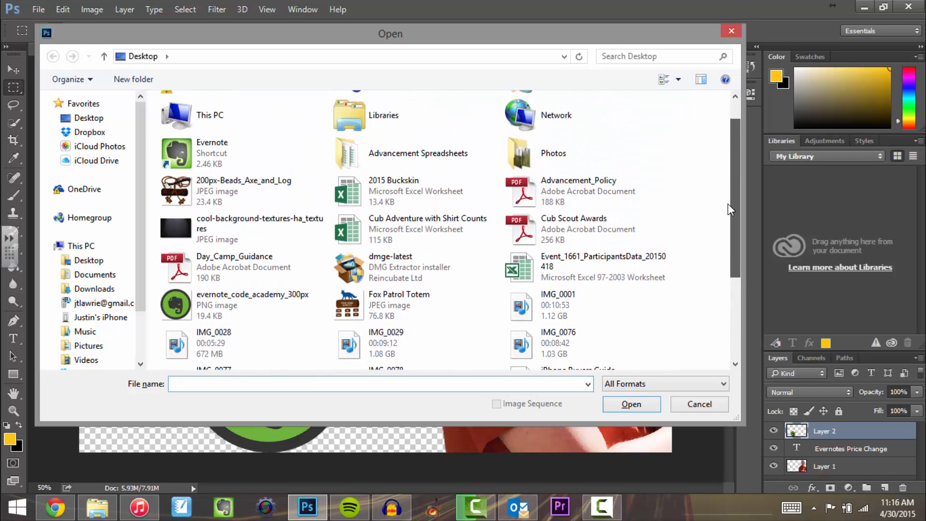
pyautogui.click(226, 235)
pyautogui.doubleClick(226, 233)
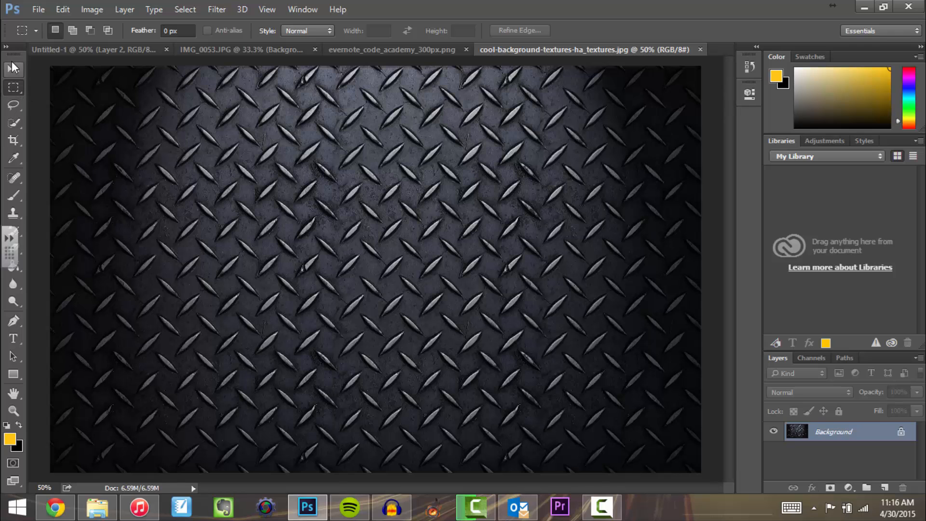
# Bring the metal texture into the Untitled-1 thumbnail document so it covers the whole canvas, and put its layer beneath all others.
pyautogui.click(13, 69)
pyautogui.moveTo(57, 112); pyautogui.dragTo(206, 204)
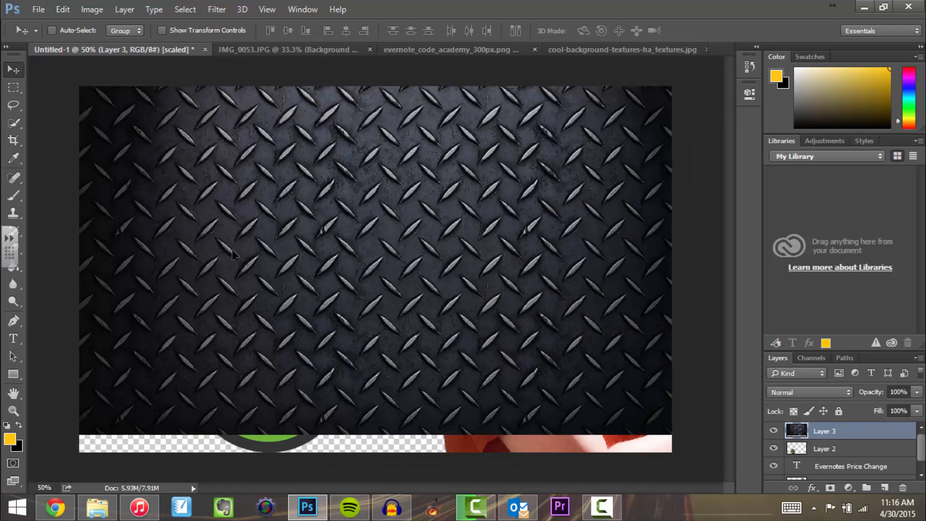
pyautogui.moveTo(232, 254); pyautogui.dragTo(227, 281)
pyautogui.moveTo(455, 329); pyautogui.dragTo(449, 328)
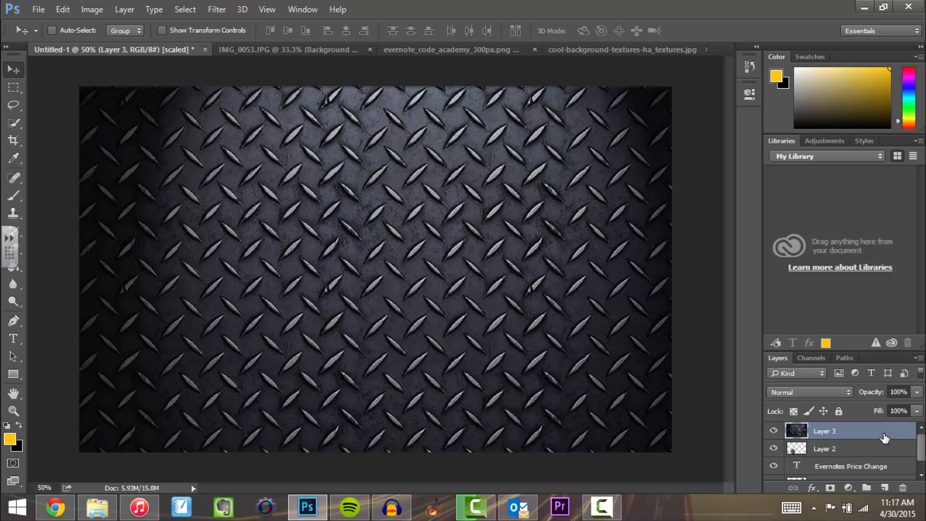
pyautogui.scroll(-1, 889, 458)
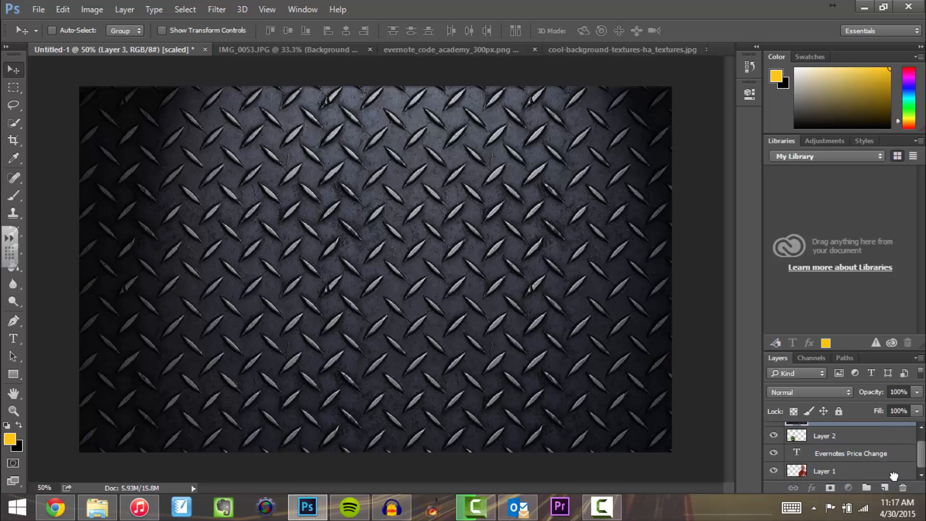
pyautogui.moveTo(894, 476); pyautogui.dragTo(894, 477)
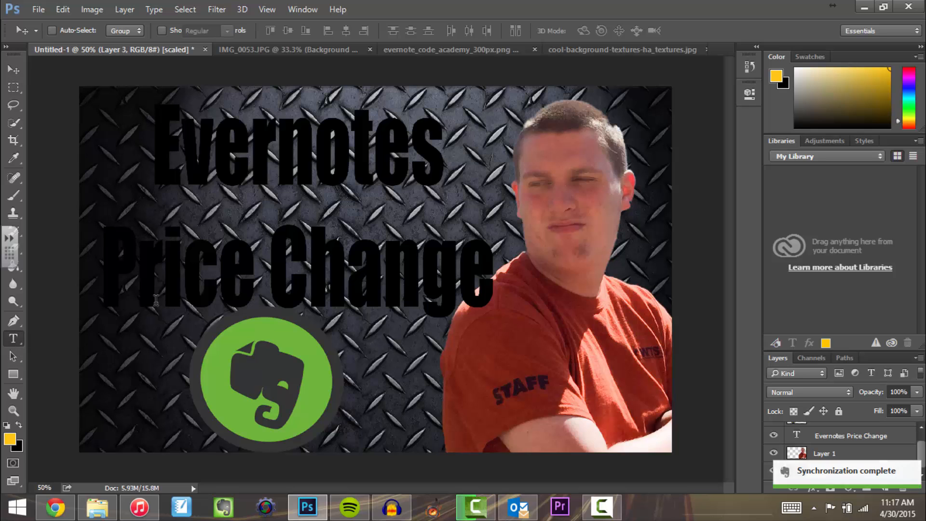
# Change the colour of the whole "Evernotes Price Change" title text to white (#fffdfd).
pyautogui.click(13, 338)
pyautogui.click(331, 282)
pyautogui.hotkey('ctrl', 'a')
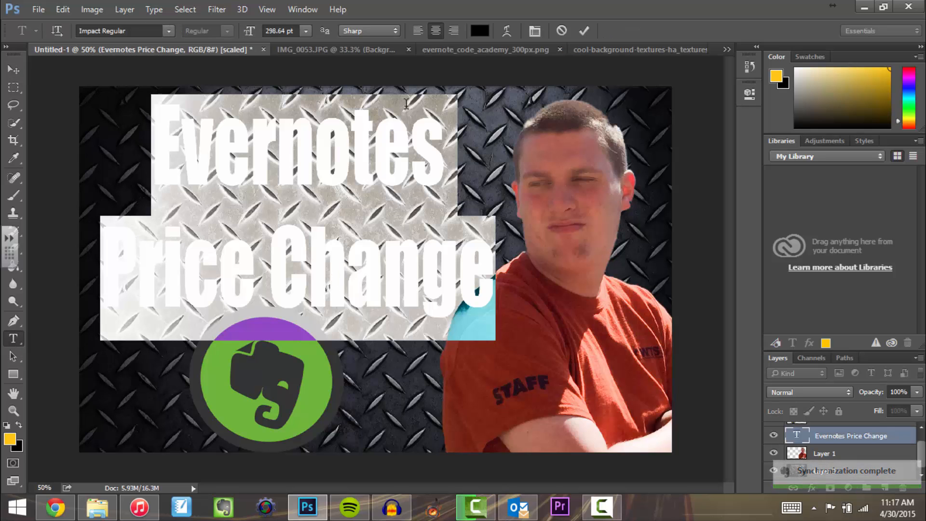
pyautogui.click(479, 30)
pyautogui.write('ffffff')
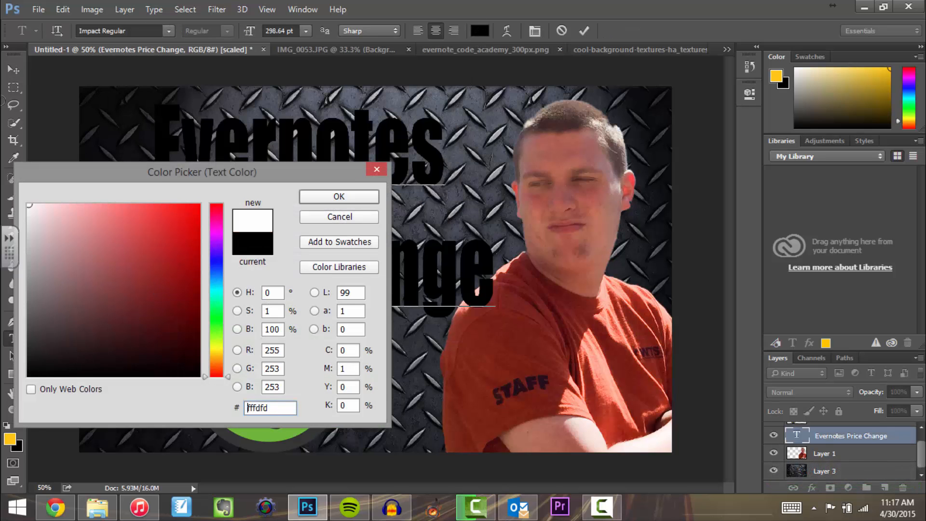
pyautogui.click(349, 192)
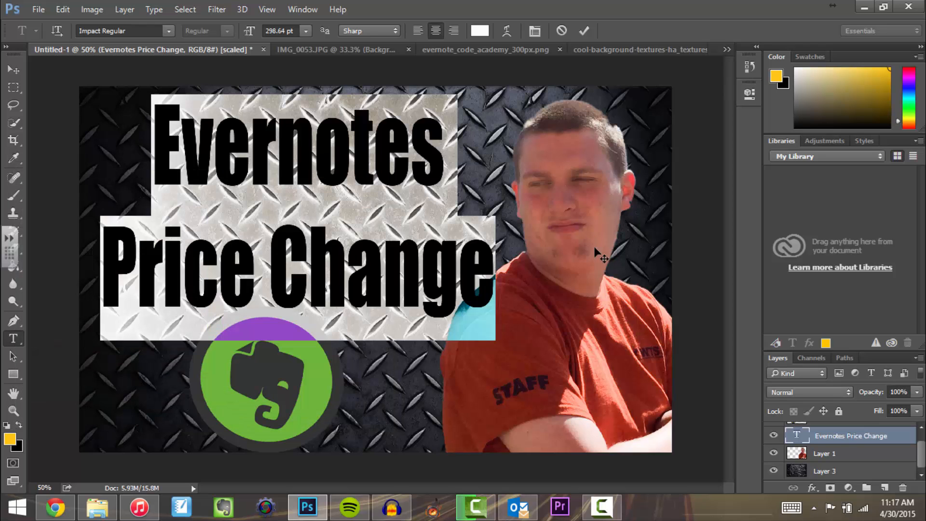
pyautogui.click(378, 248)
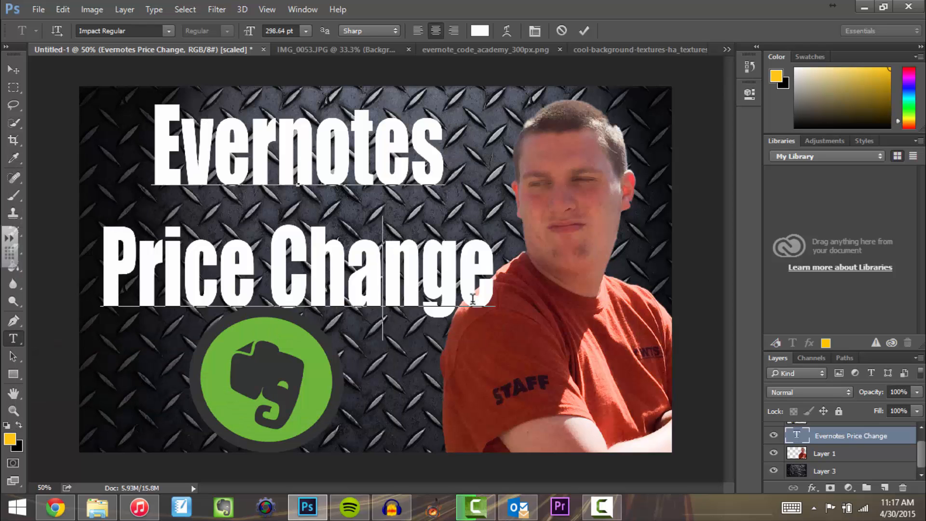
pyautogui.click(583, 30)
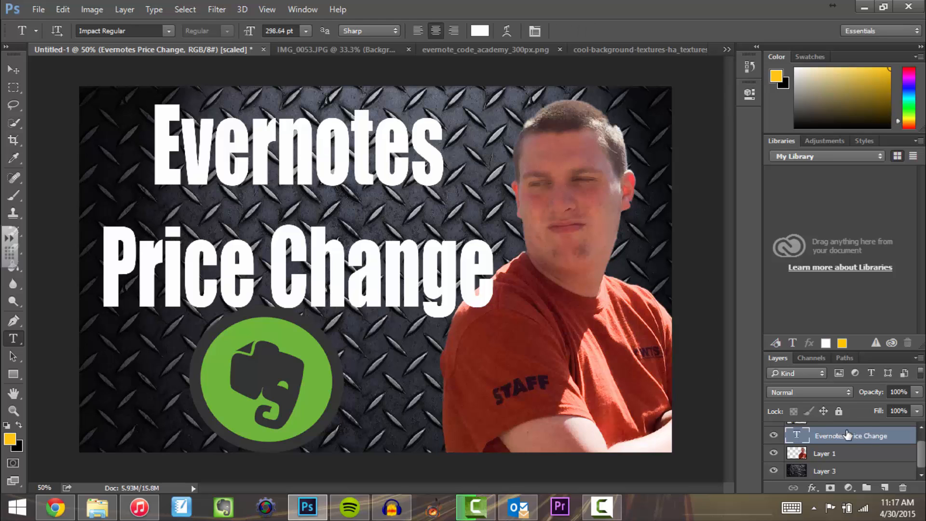
# Add a black 16 px outside stroke to the "Evernotes Price Change" title layer and check it by toggling the layer's visibility.
pyautogui.doubleClick(901, 439)
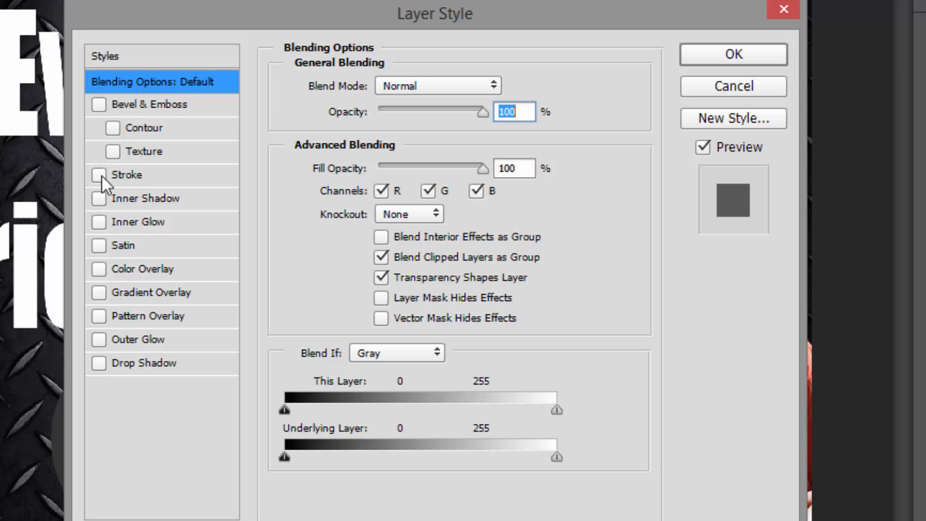
pyautogui.click(101, 176)
pyautogui.click(162, 176)
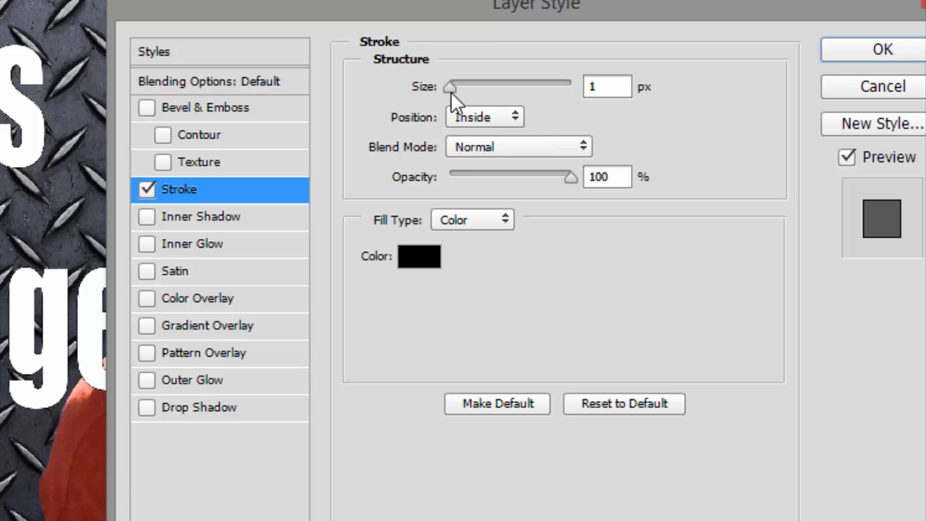
pyautogui.moveTo(448, 86); pyautogui.dragTo(462, 83)
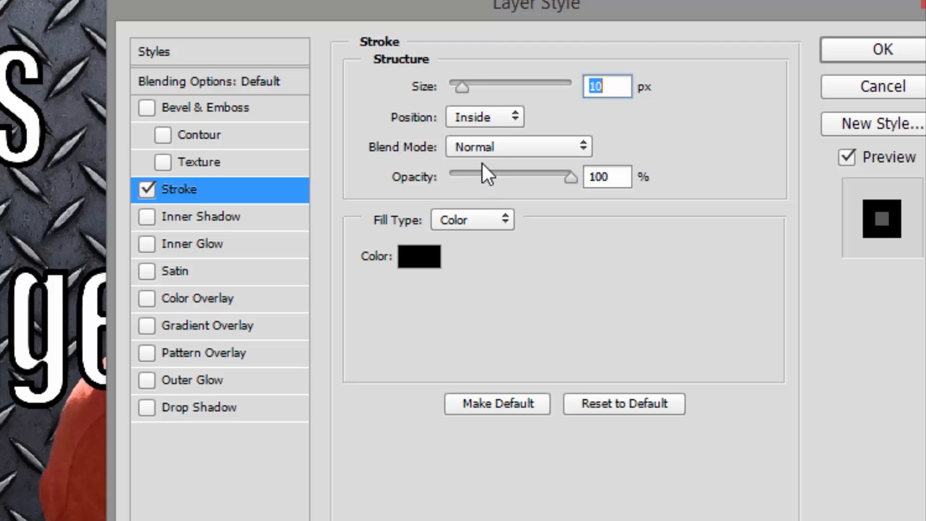
pyautogui.click(495, 115)
pyautogui.click(500, 132)
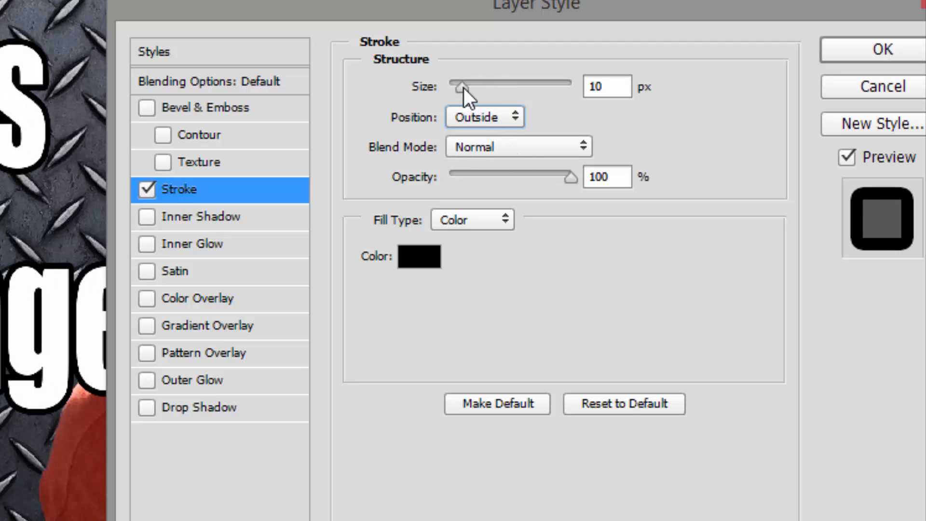
pyautogui.moveTo(464, 88)
pyautogui.mouseDown()
pyautogui.moveTo(482, 88)
pyautogui.moveTo(464, 91)
pyautogui.mouseUp()
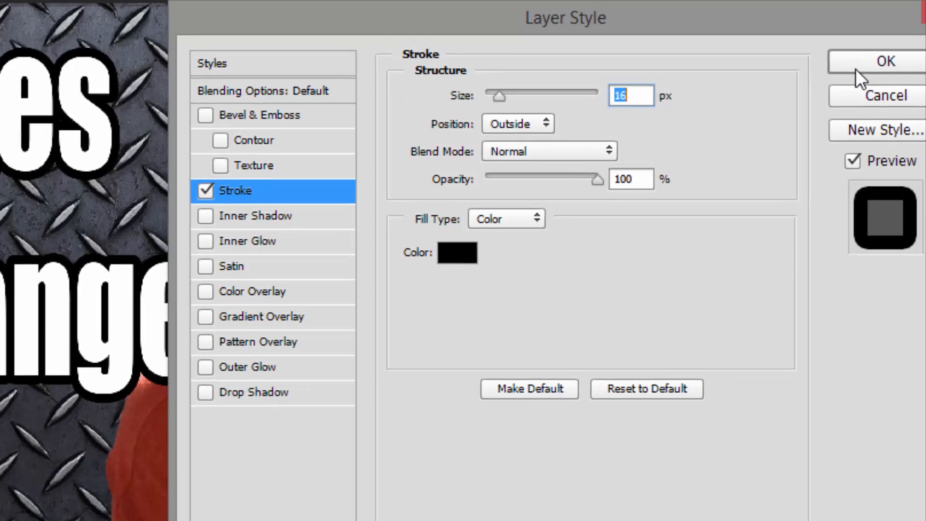
pyautogui.click(848, 57)
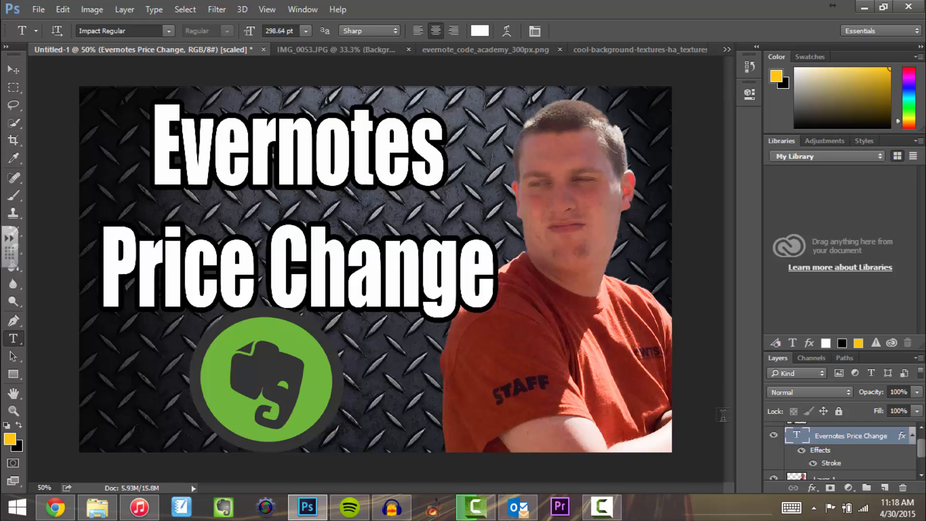
pyautogui.click(773, 436)
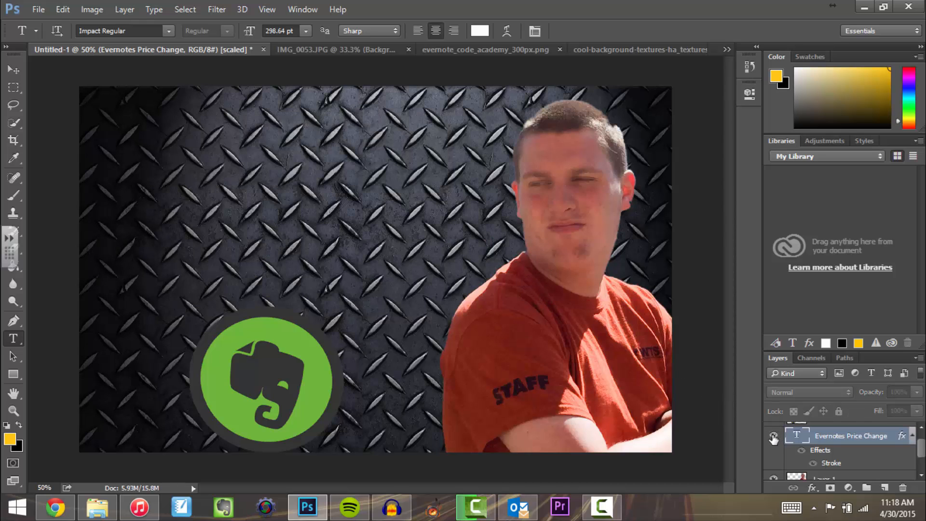
pyautogui.click(773, 437)
# Add a drop shadow to the Evernote logo layer with 73% opacity and a -30° angle.
pyautogui.scroll(1, 856, 446)
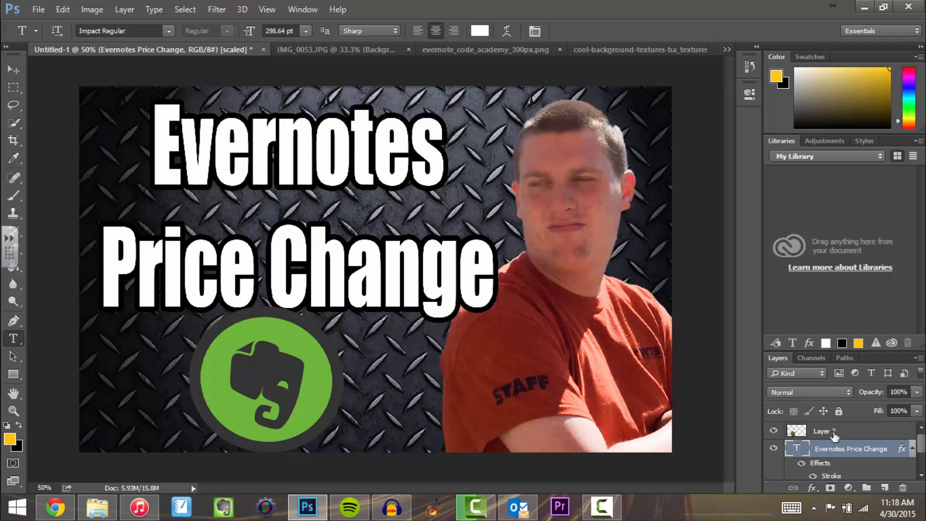
pyautogui.click(849, 430)
pyautogui.press('h')
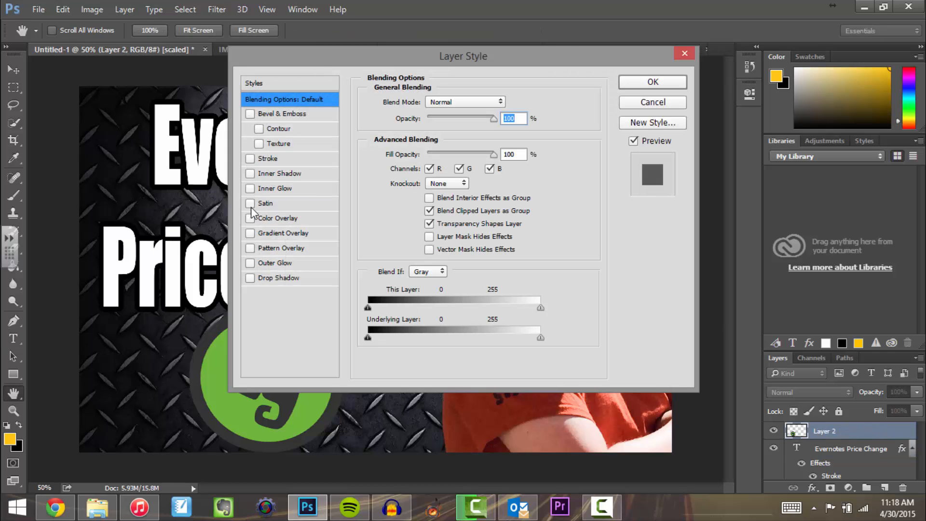
pyautogui.click(250, 278)
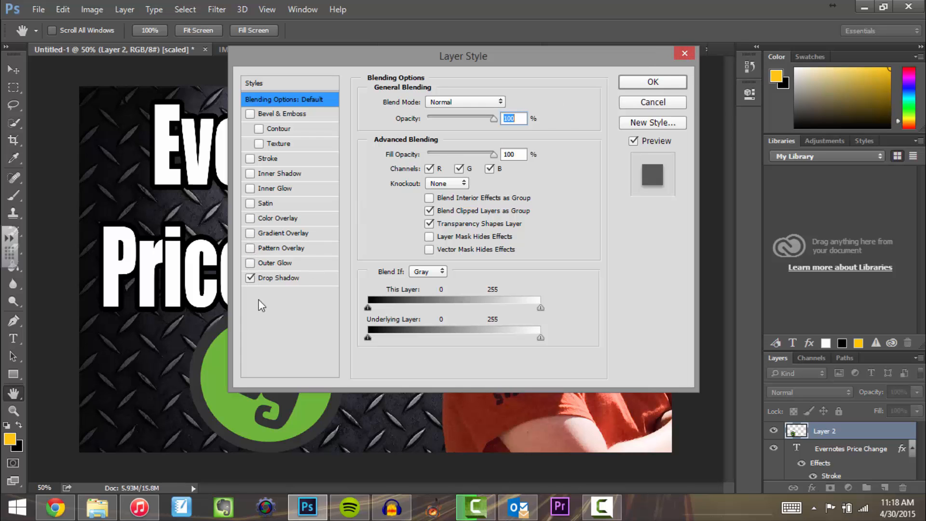
pyautogui.click(277, 279)
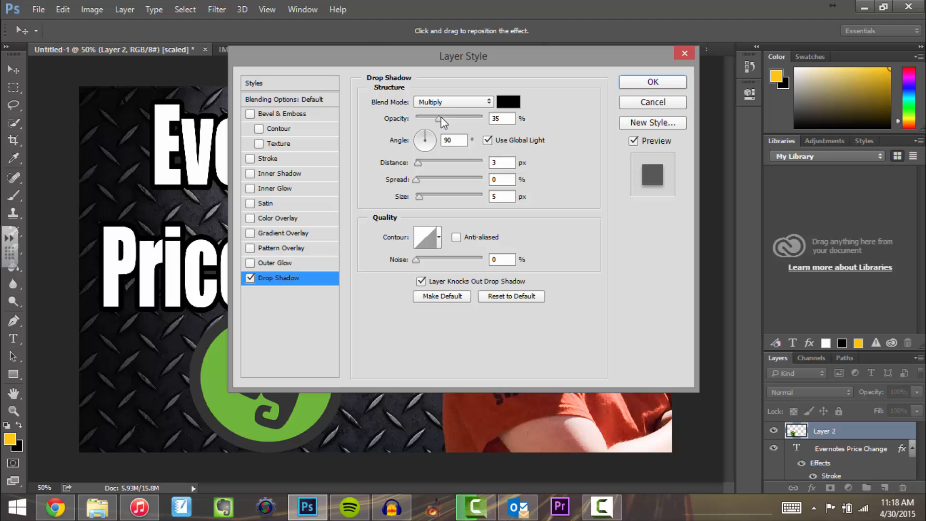
pyautogui.moveTo(426, 135); pyautogui.dragTo(447, 125)
pyautogui.click(443, 138)
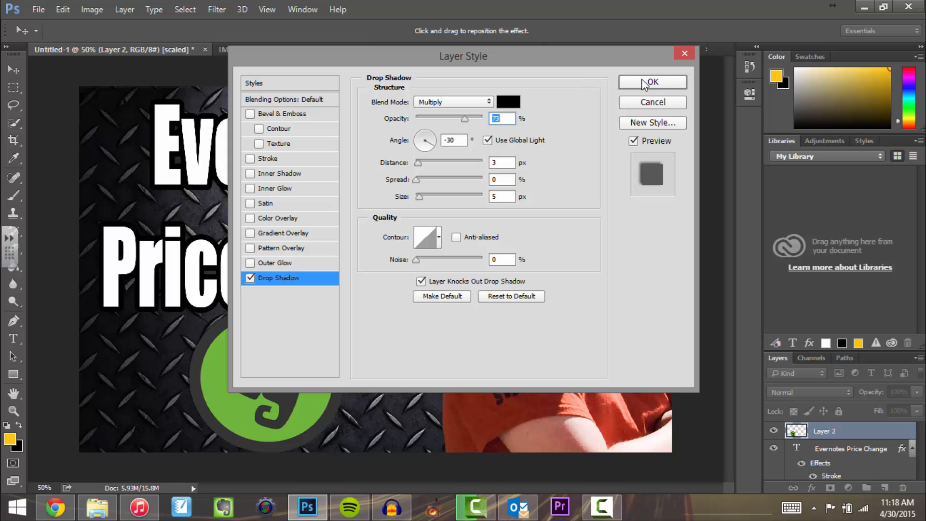
# Change the logo's drop shadow colour to white (#ffffff).
pyautogui.click(511, 102)
pyautogui.write('ffffff')
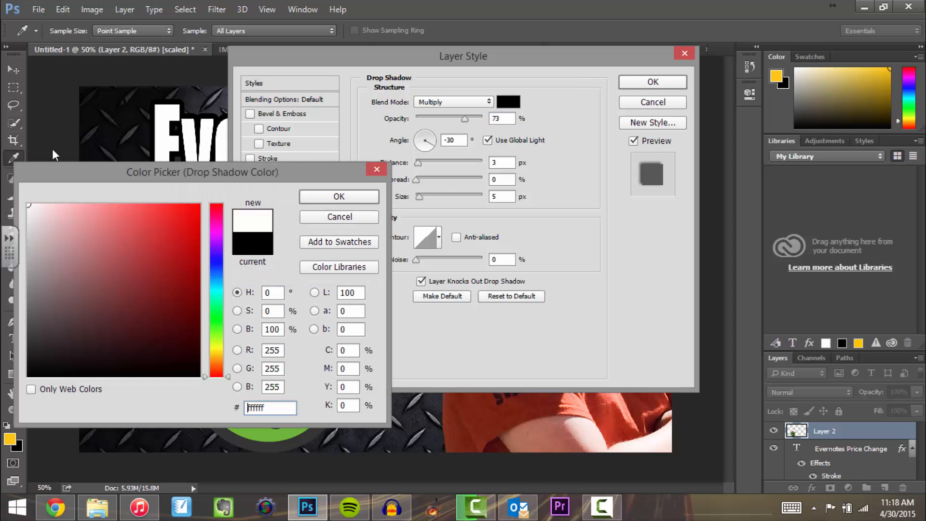
pyautogui.click(338, 196)
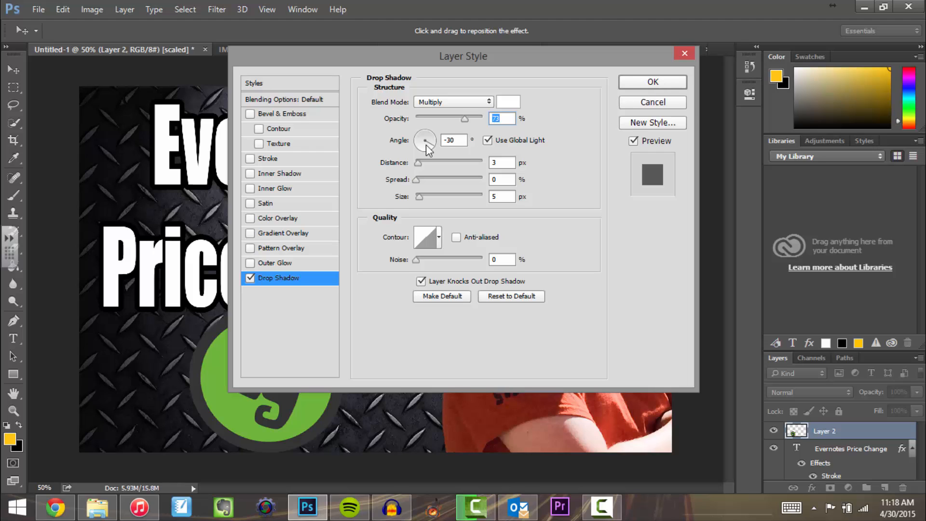
# Set the logo's drop shadow to a 37° angle, 38 px distance, 14% spread and 84 px size, and apply the layer style.
pyautogui.moveTo(435, 143); pyautogui.dragTo(398, 141)
pyautogui.moveTo(425, 170); pyautogui.dragTo(439, 131)
pyautogui.press('Tab')
pyautogui.moveTo(418, 196); pyautogui.dragTo(441, 199)
pyautogui.click(440, 195)
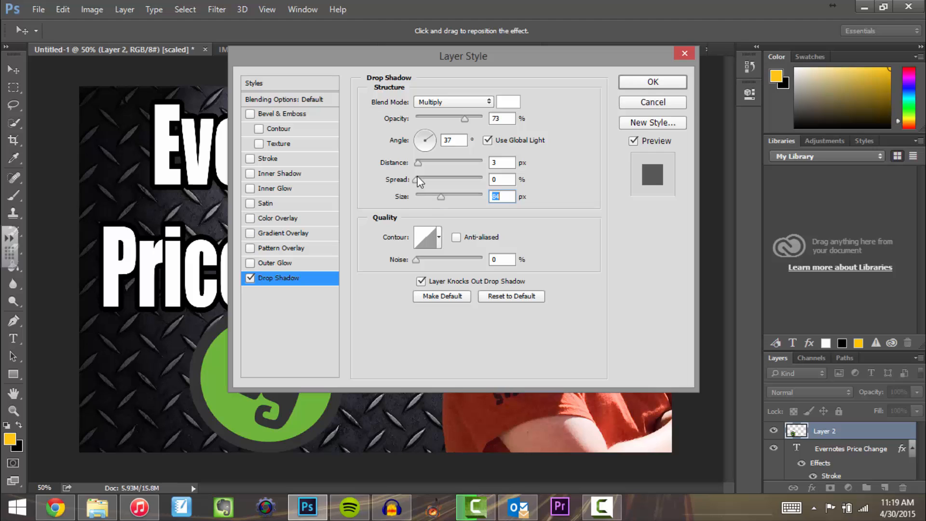
pyautogui.moveTo(415, 164); pyautogui.dragTo(436, 185)
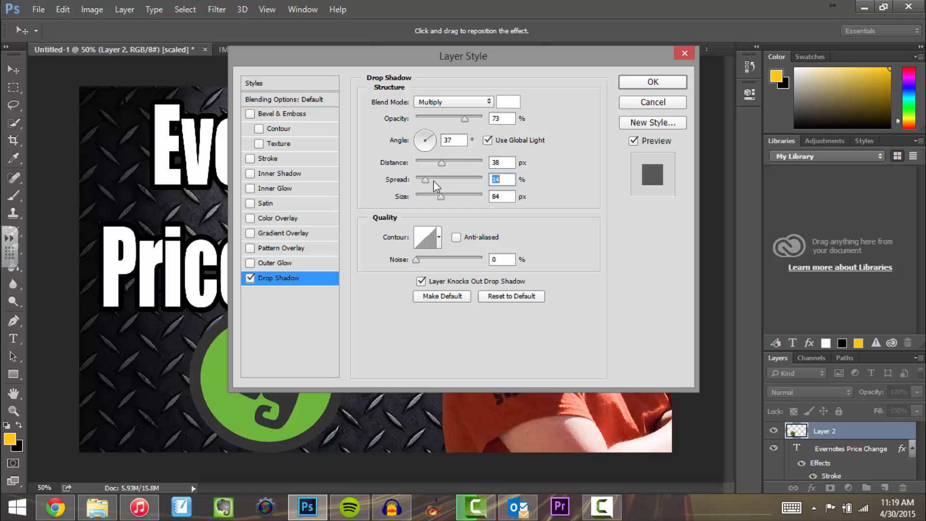
pyautogui.click(641, 83)
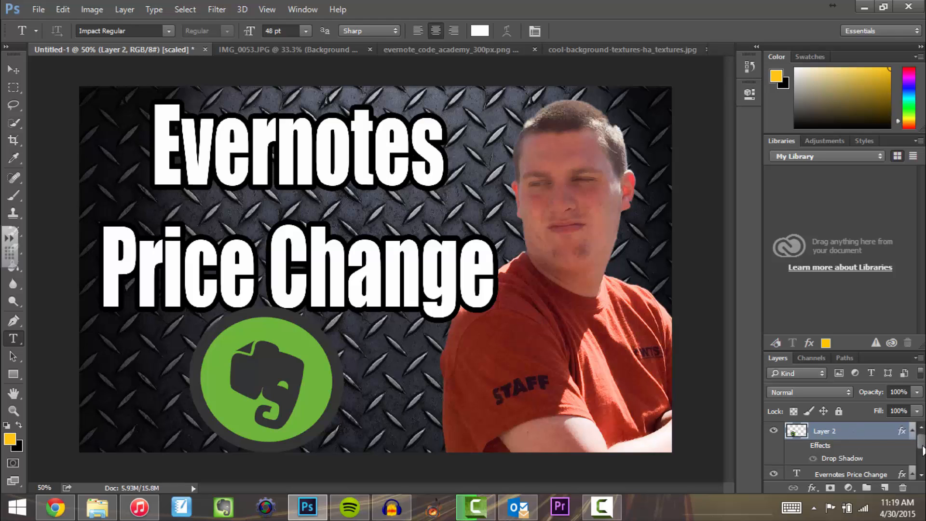
# Add a new empty layer directly above the metal texture layer.
pyautogui.scroll(-3, 923, 452)
pyautogui.click(873, 475)
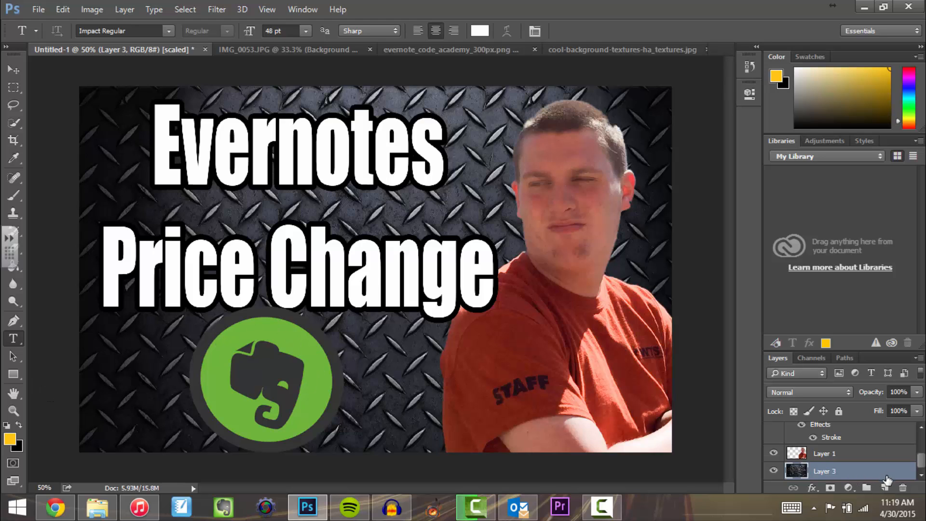
pyautogui.click(848, 487)
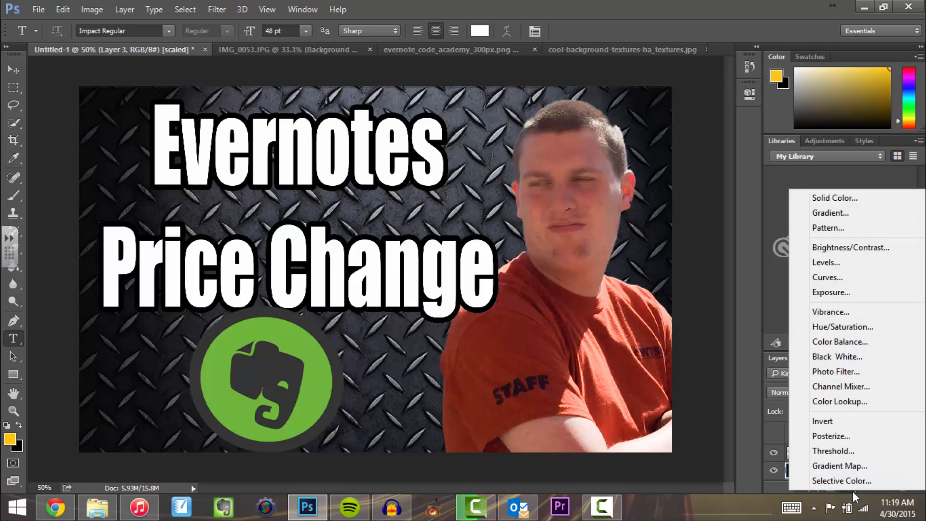
pyautogui.click(774, 470)
pyautogui.click(884, 488)
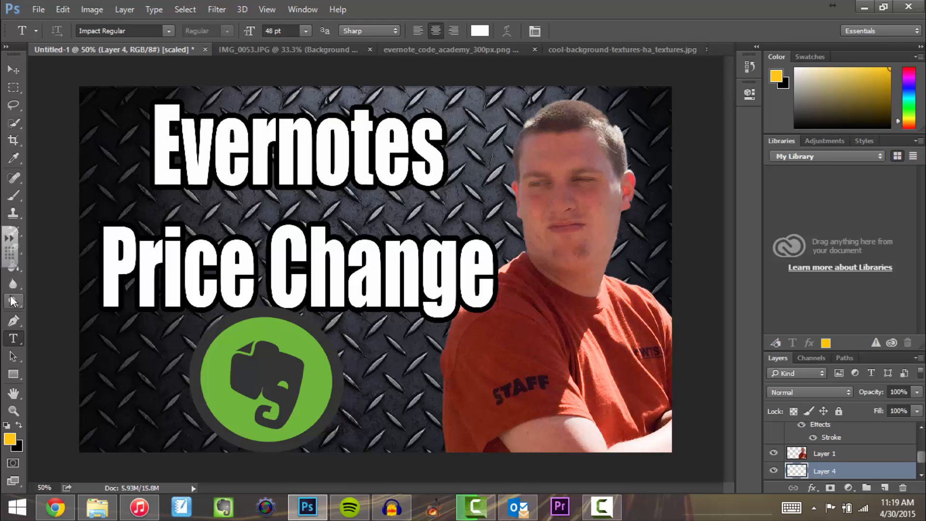
# Fill the new layer with the green sampled from the Evernote logo and set its blend mode to Overlay.
pyautogui.click(11, 268)
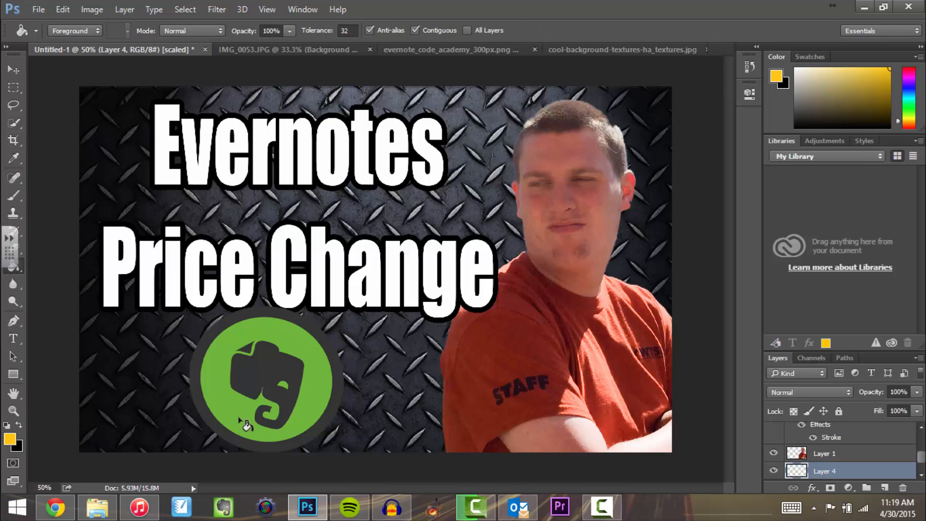
pyautogui.keyDown('alt'); pyautogui.click(286, 332); pyautogui.keyUp('alt')
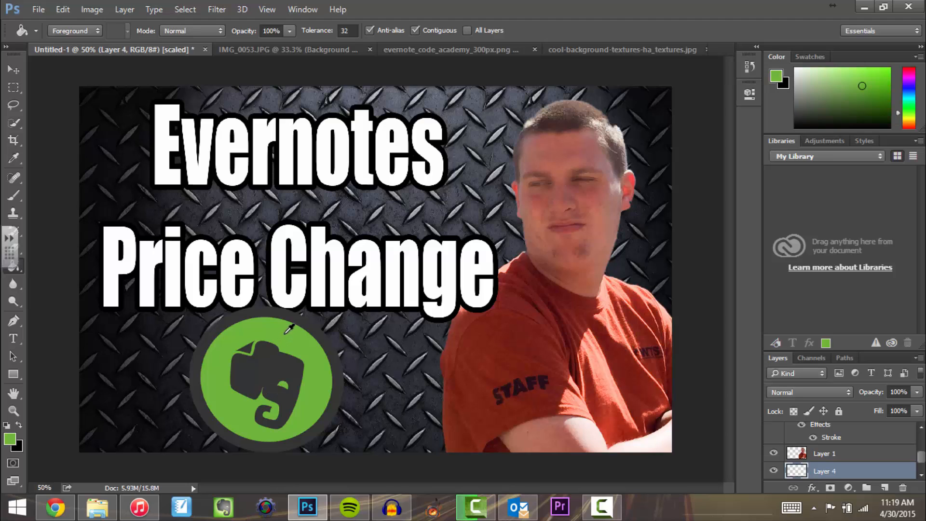
pyautogui.click(419, 350)
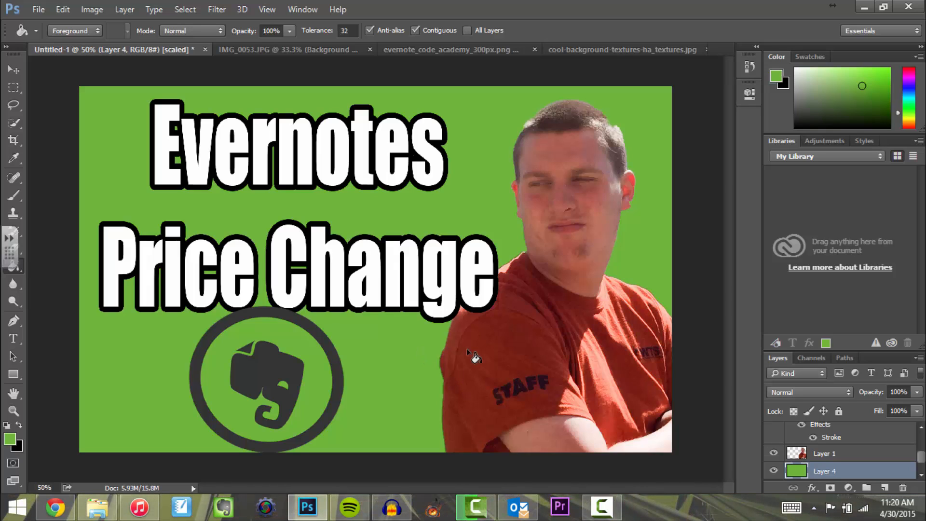
pyautogui.click(841, 394)
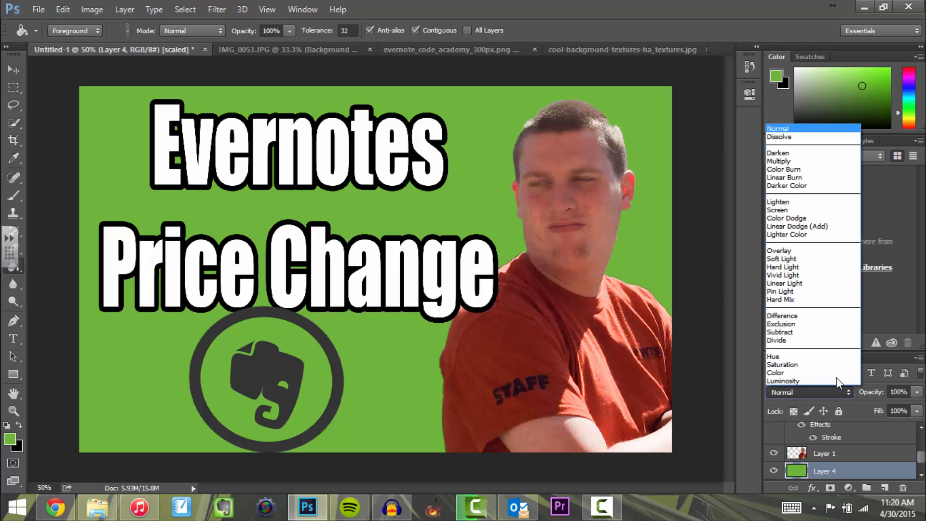
pyautogui.click(785, 250)
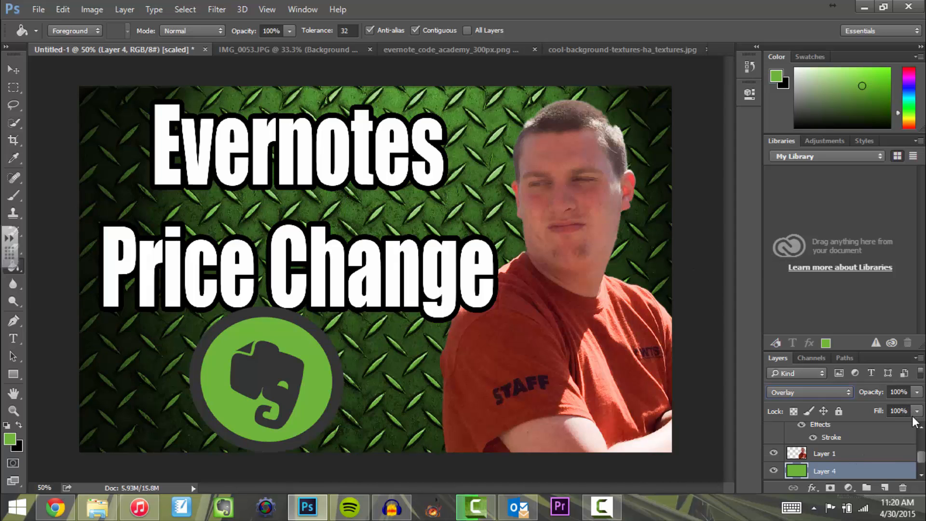
# Lower the opacity of the metal texture layer (Layer 3) to about 86%.
pyautogui.moveTo(922, 463); pyautogui.dragTo(921, 467)
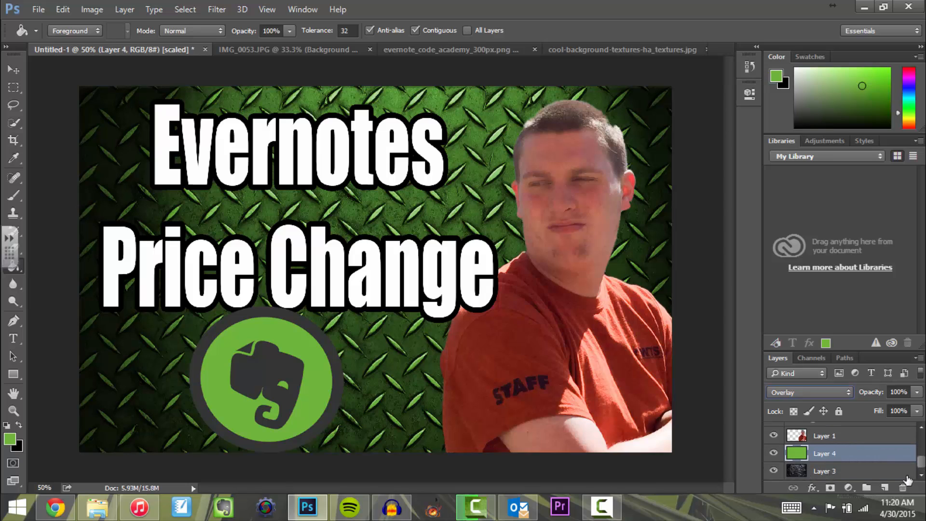
pyautogui.click(900, 471)
pyautogui.click(916, 394)
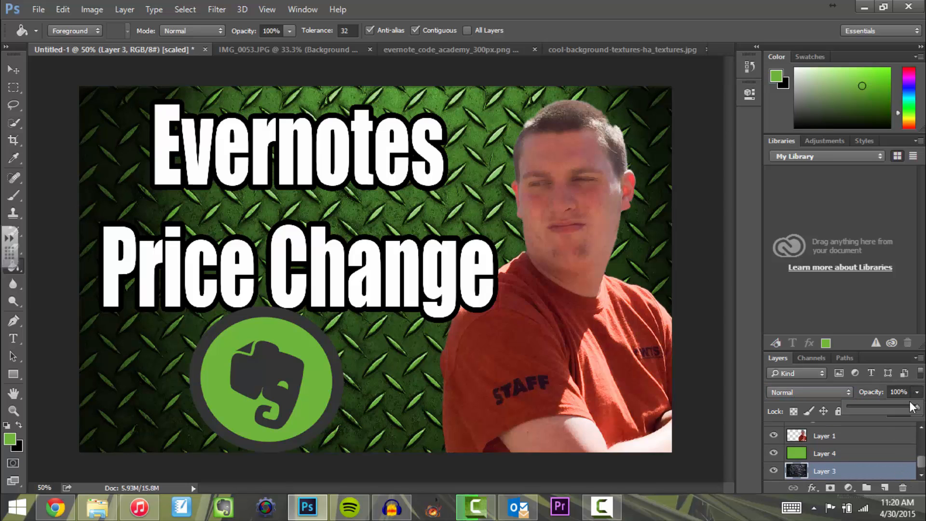
pyautogui.moveTo(919, 409); pyautogui.dragTo(907, 410)
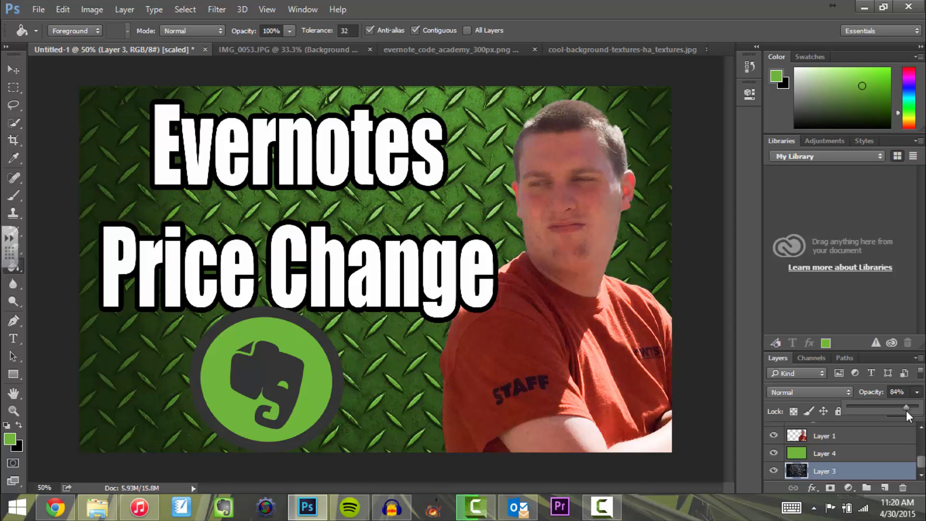
pyautogui.moveTo(910, 412); pyautogui.dragTo(908, 413)
pyautogui.click(917, 395)
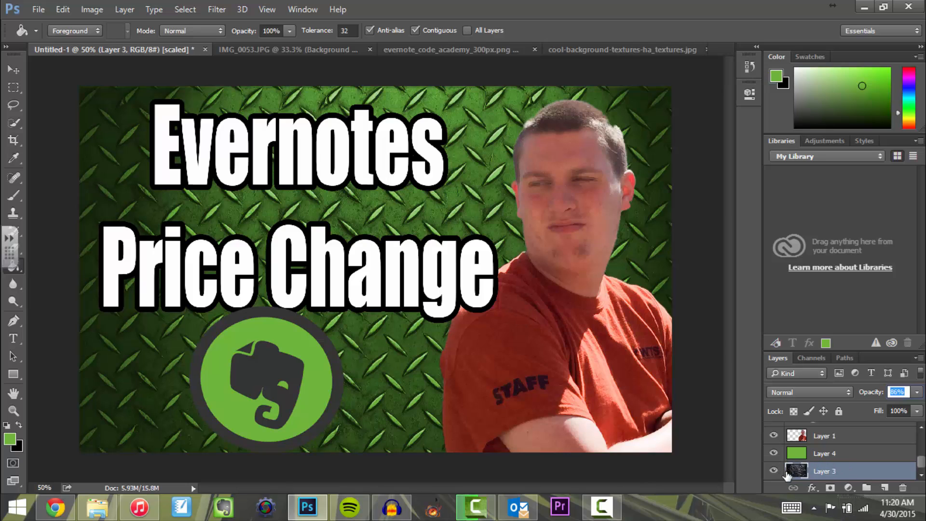
# Switch to Chrome, return to the "Background textures" image results and open the preview of the blue bokeh texture.
pyautogui.click(56, 507)
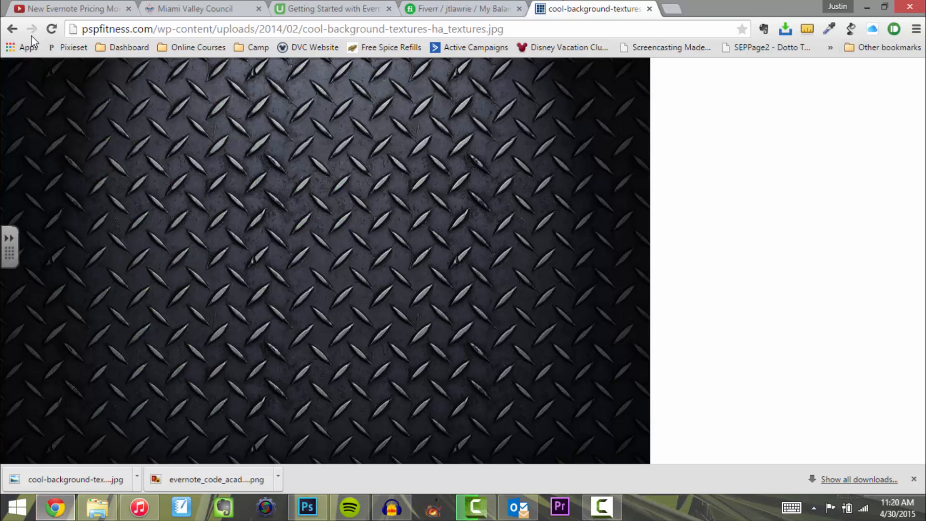
pyautogui.click(12, 29)
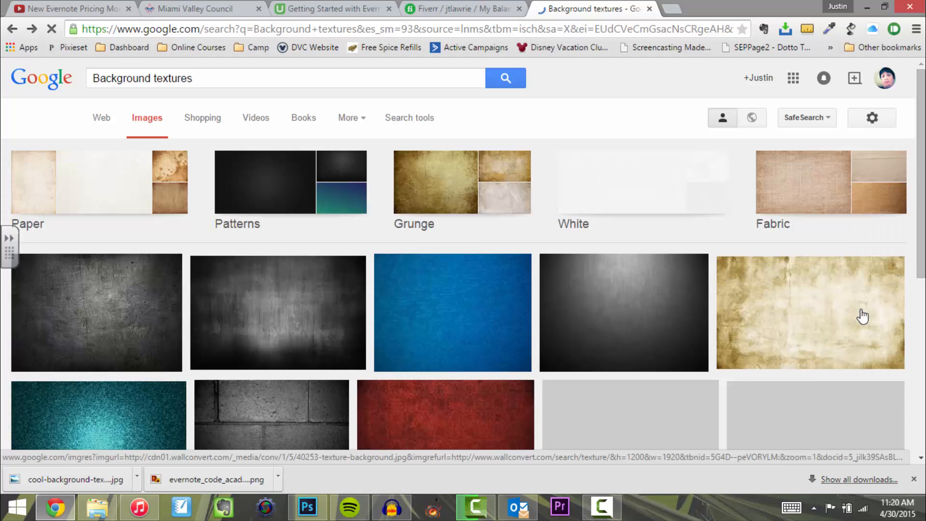
pyautogui.scroll(-10, 854, 316)
pyautogui.scroll(-3, 842, 315)
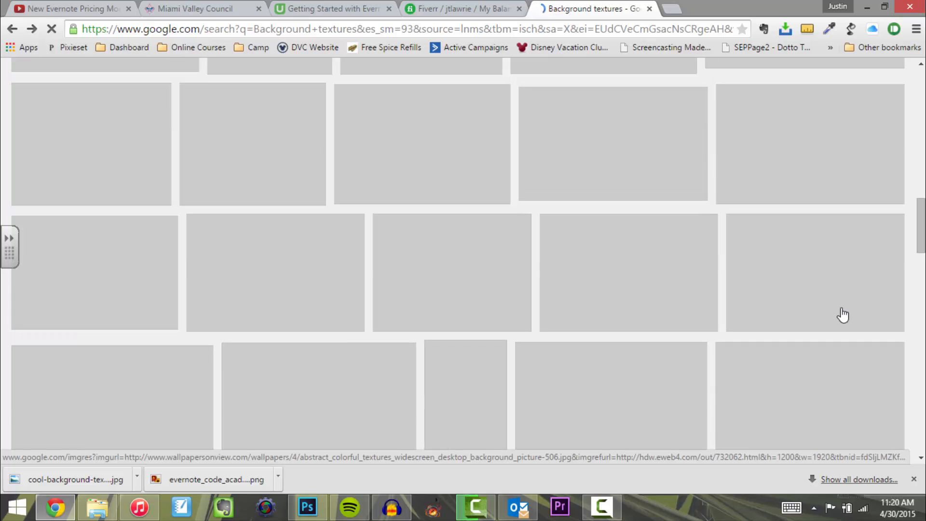
pyautogui.scroll(1, 842, 314)
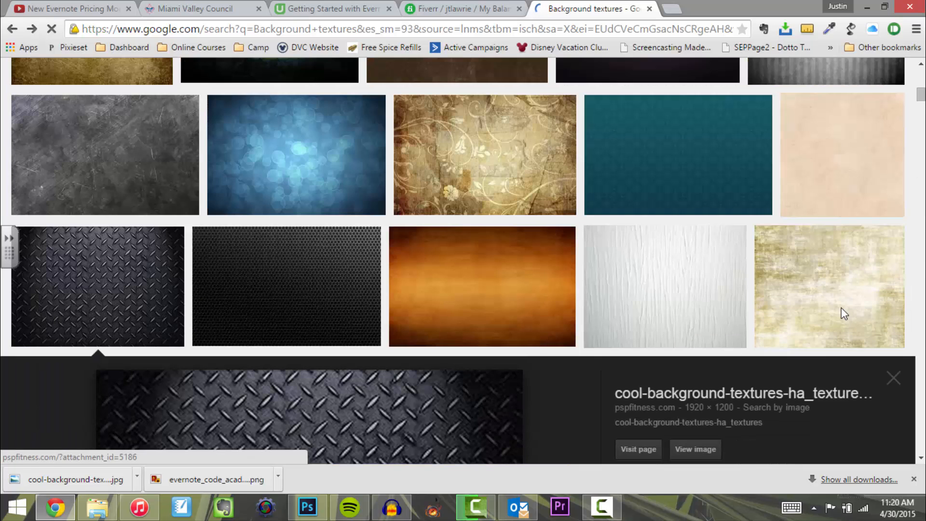
pyautogui.scroll(2, 841, 314)
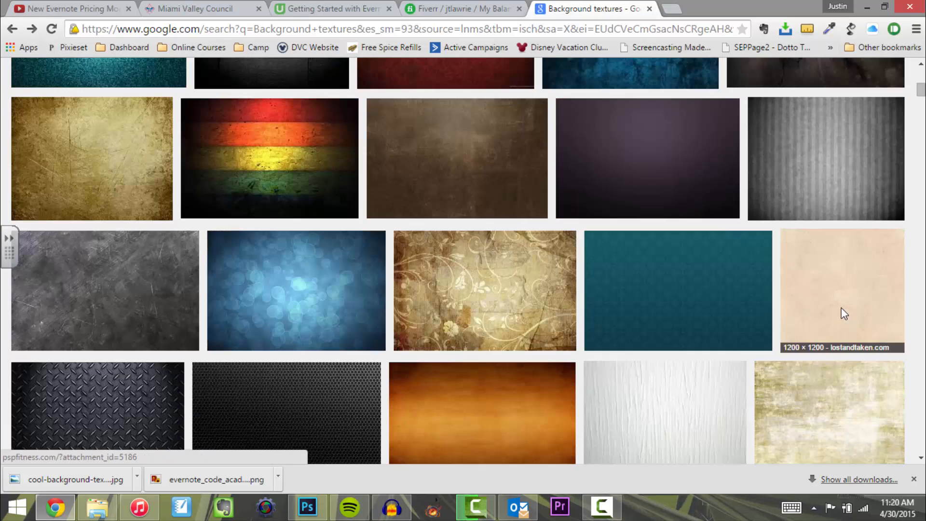
pyautogui.click(323, 307)
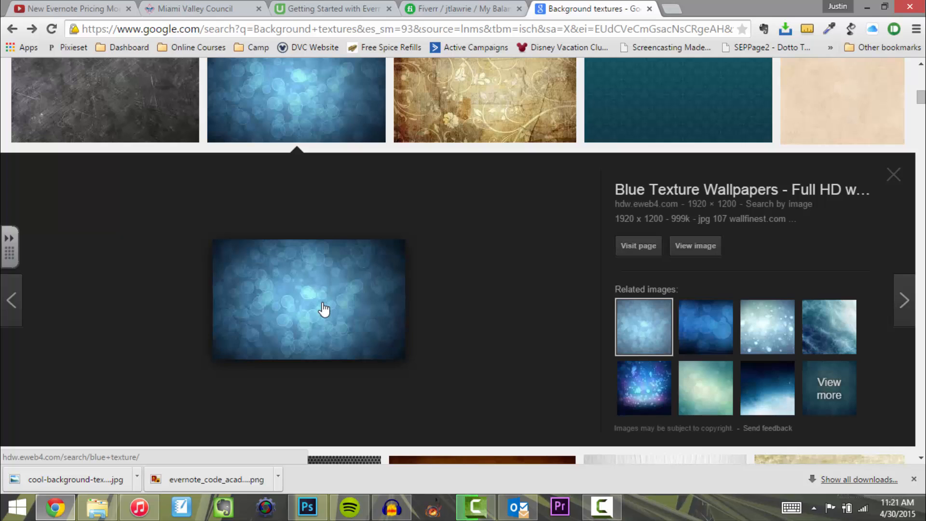
# Open the blue bokeh texture at full size and save it to the Desktop as the JPEG textured-live-wallpaper.
pyautogui.rightClick(323, 308)
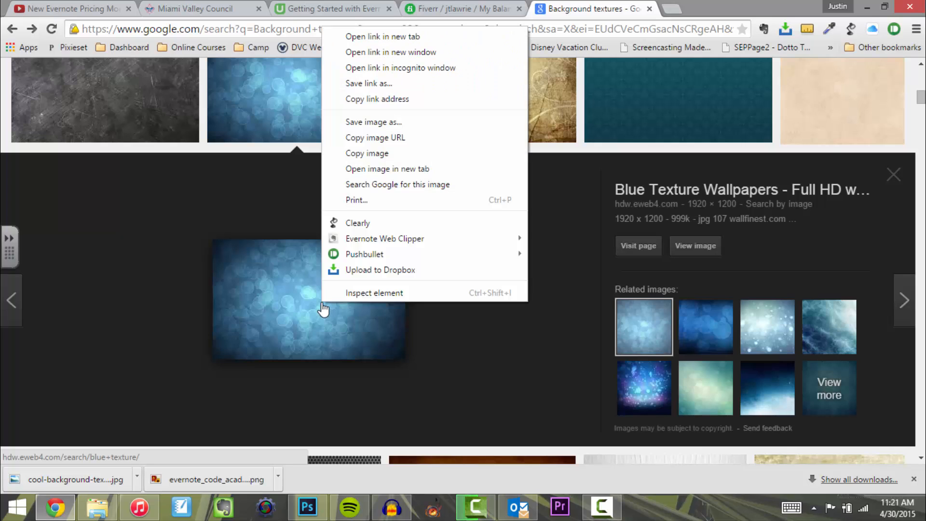
pyautogui.click(703, 246)
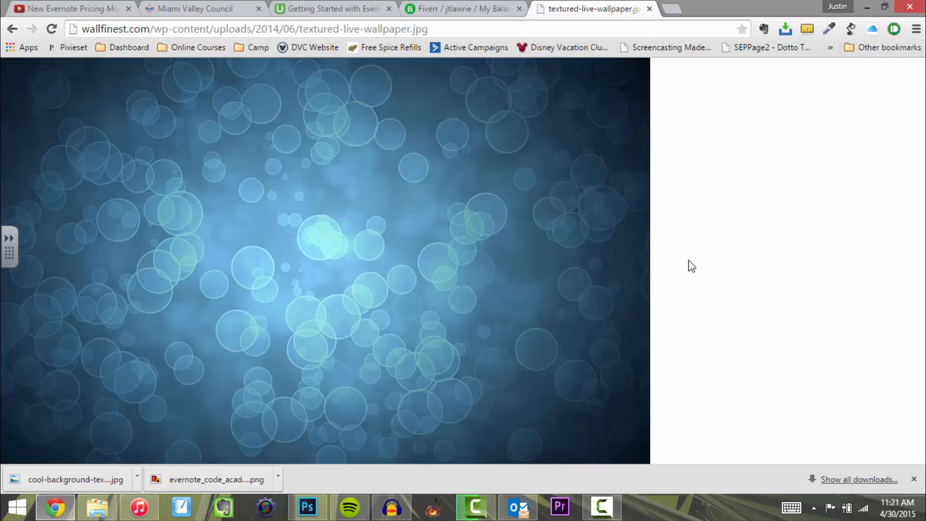
pyautogui.rightClick(459, 248)
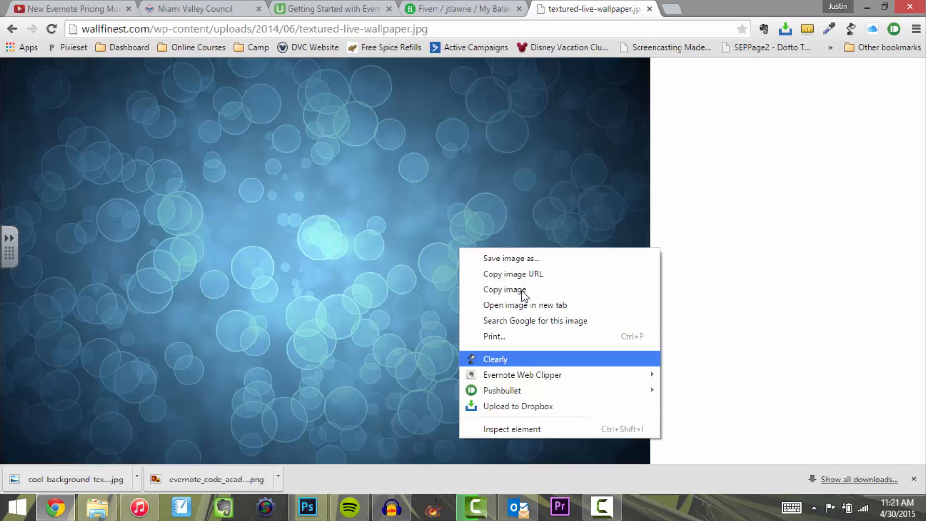
pyautogui.click(538, 265)
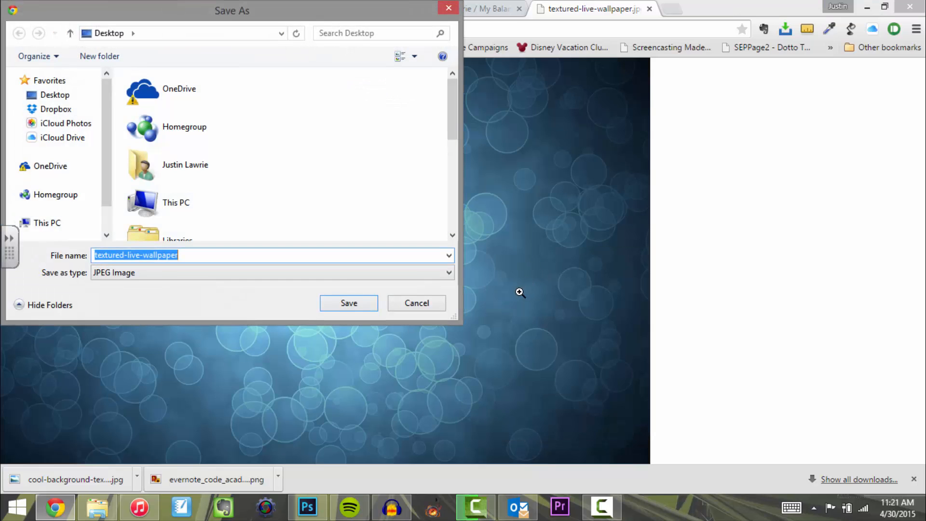
pyautogui.click(347, 305)
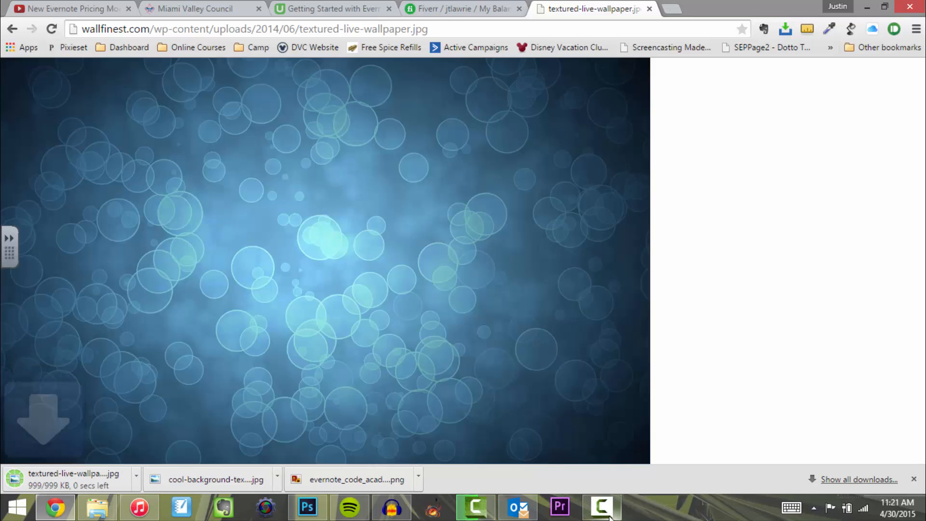
# Switch to Photoshop and open the textured-live-wallpaper image from the Desktop.
pyautogui.click(307, 506)
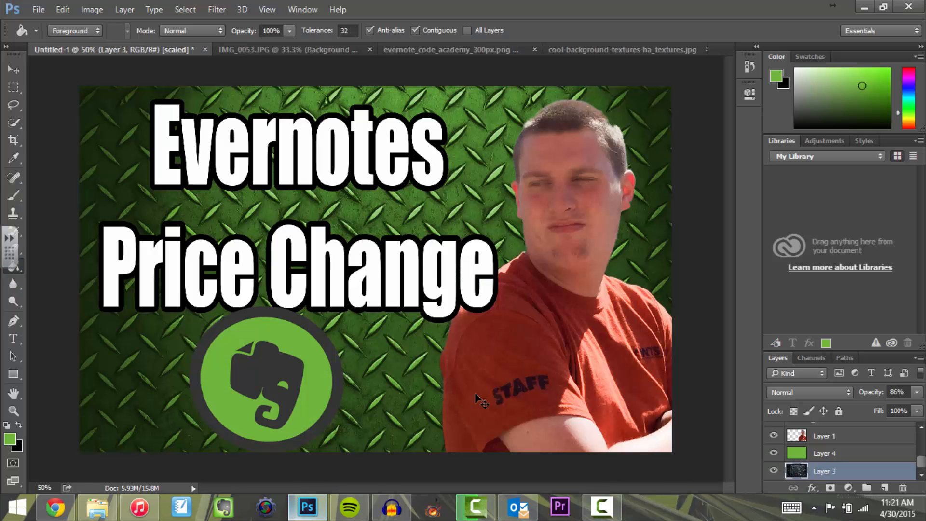
pyautogui.hotkey('ctrl', 'o')
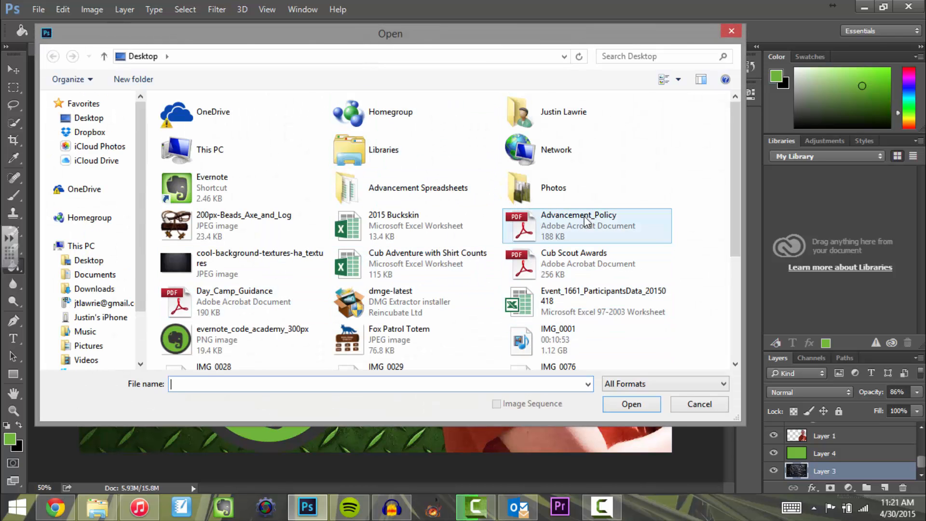
pyautogui.scroll(-5, 707, 248)
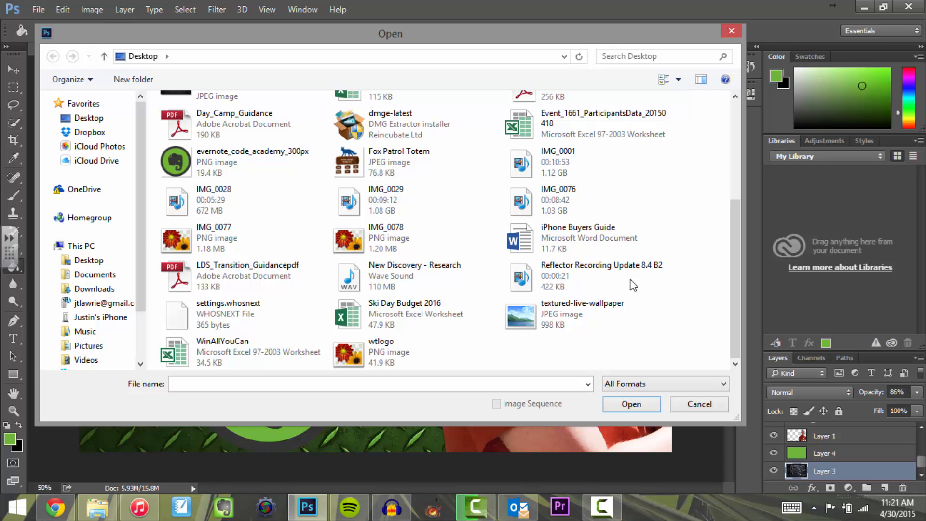
pyautogui.doubleClick(569, 314)
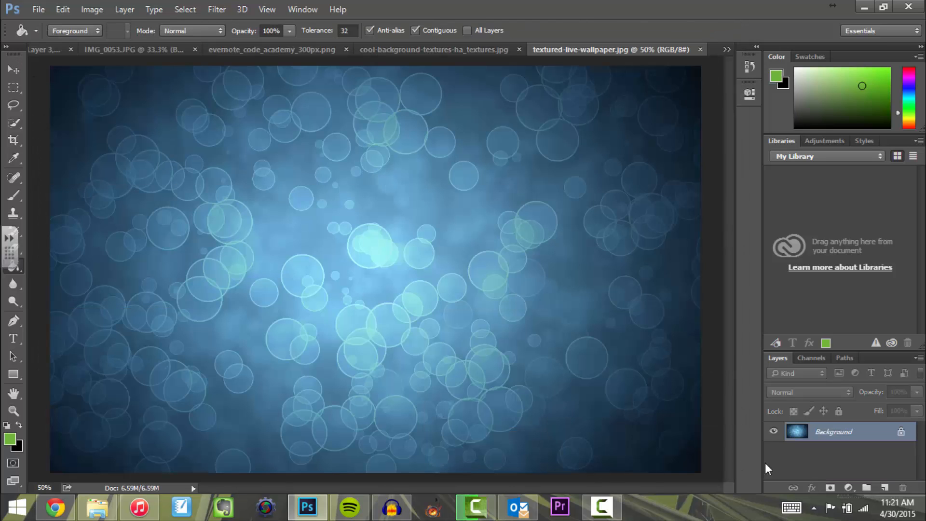
pyautogui.moveTo(841, 434); pyautogui.dragTo(575, 311)
pyautogui.moveTo(73, 80)
pyautogui.mouseDown()
pyautogui.moveTo(52, 48)
pyautogui.moveTo(75, 99)
pyautogui.moveTo(71, 90)
pyautogui.mouseUp()
pyautogui.hotkey('ctrl', 'z')
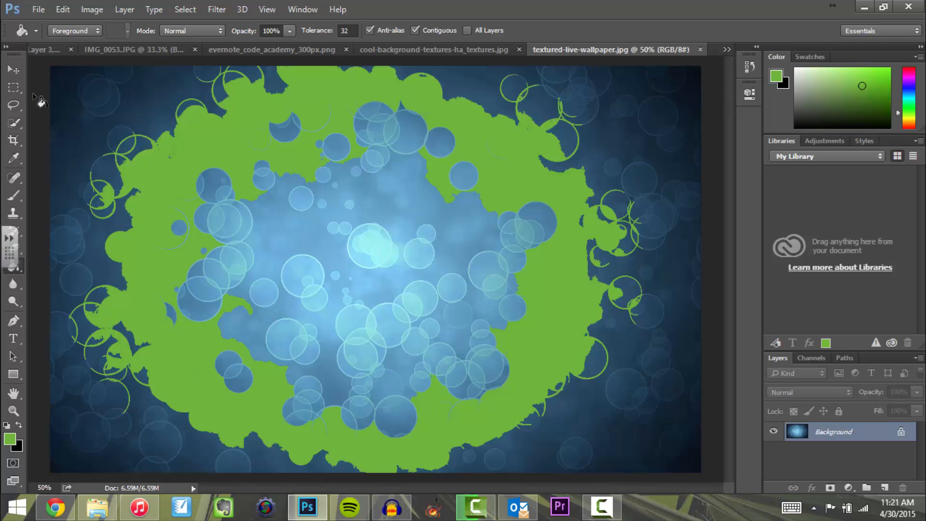
# Try placing the blue bokeh image in the thumbnail directly beneath the green overlay layer, and delete it again.
pyautogui.press('v')
pyautogui.moveTo(119, 100); pyautogui.dragTo(287, 272)
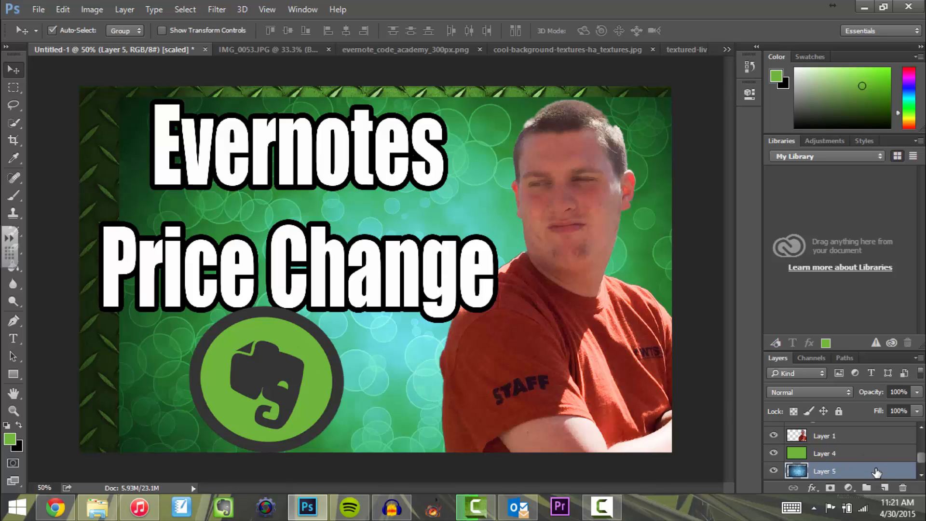
pyautogui.press('Delete')
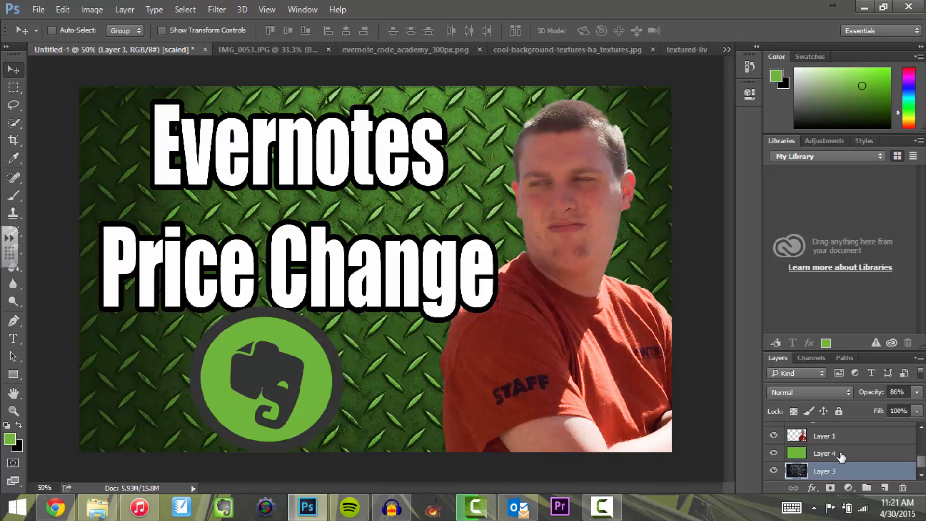
# Add a new layer above Layer 4, copy the blue bokeh image into the thumbnail and position it to cover the whole canvas.
pyautogui.click(840, 453)
pyautogui.click(884, 488)
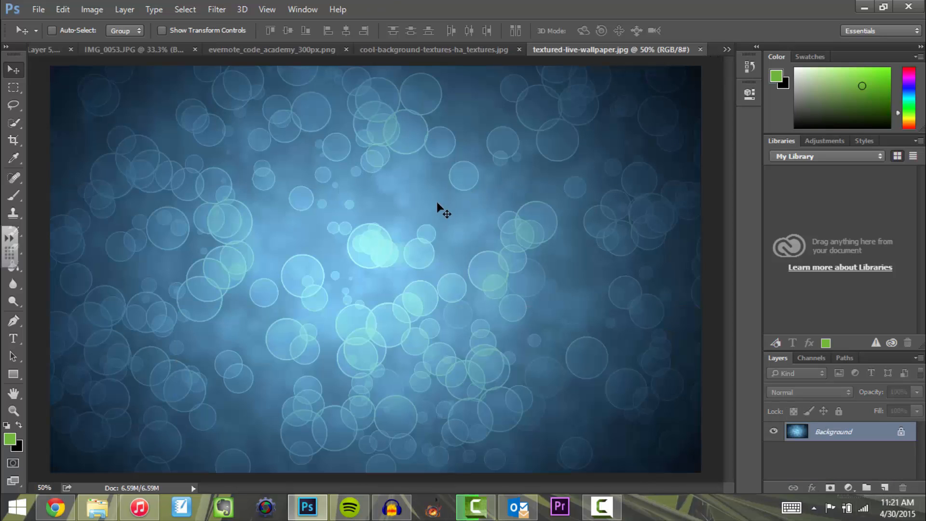
pyautogui.moveTo(436, 201); pyautogui.dragTo(256, 212)
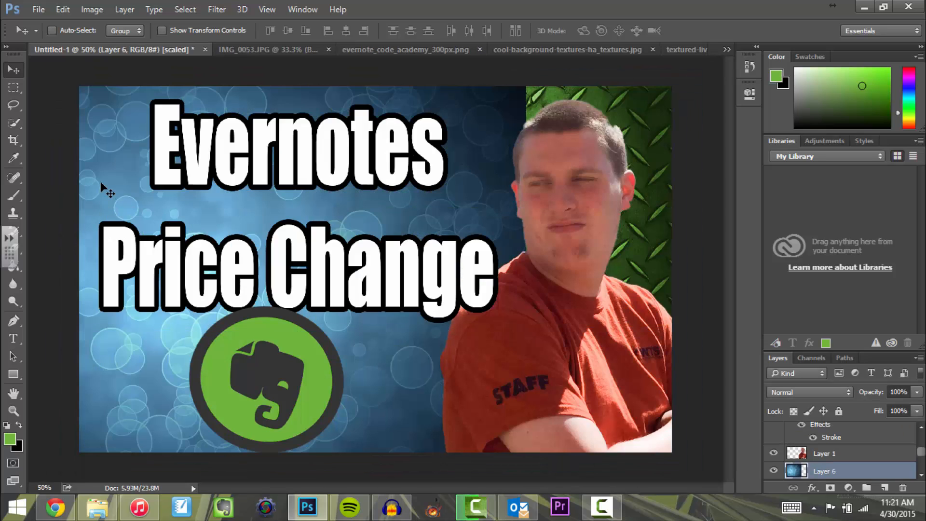
pyautogui.moveTo(100, 182); pyautogui.dragTo(305, 181)
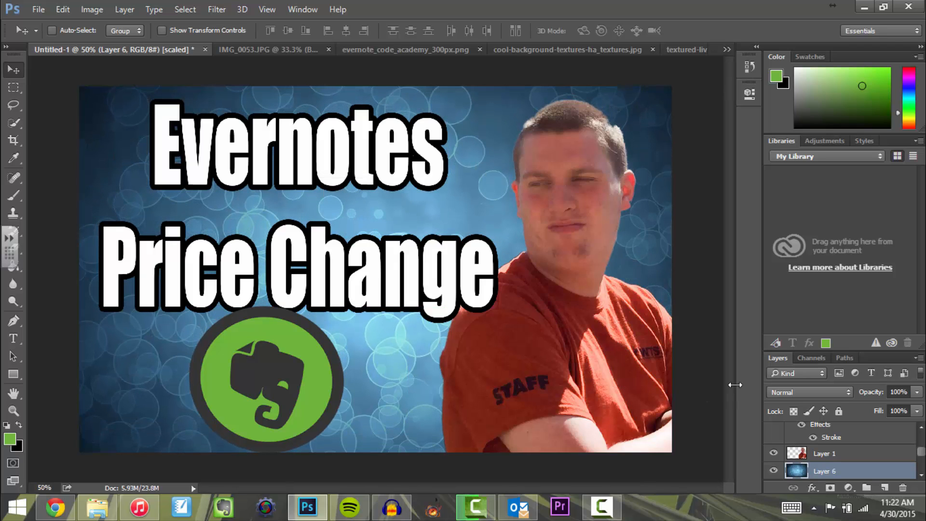
# Hide the green Layer 4 and the metal texture Layer 3, and move the empty Layer 5 above the bokeh layer.
pyautogui.click(922, 475)
pyautogui.click(774, 463)
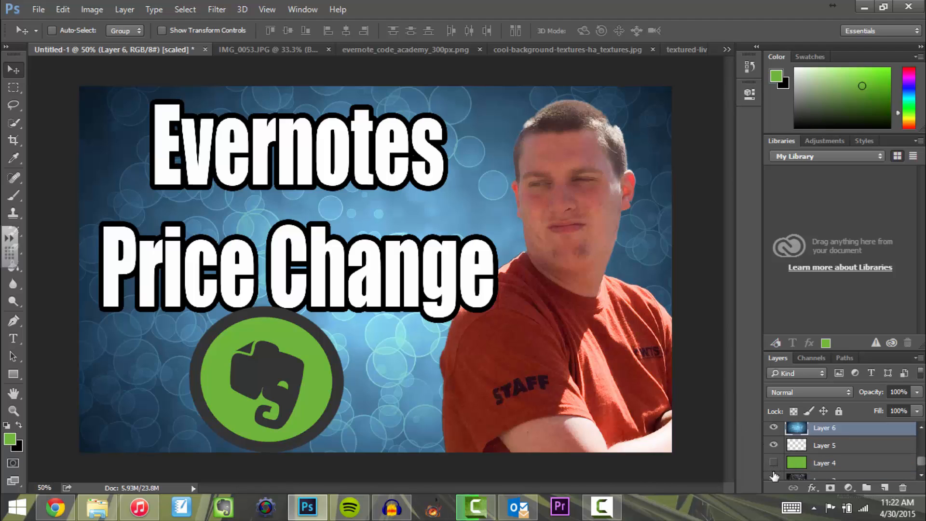
pyautogui.click(773, 477)
pyautogui.moveTo(831, 429); pyautogui.dragTo(833, 430)
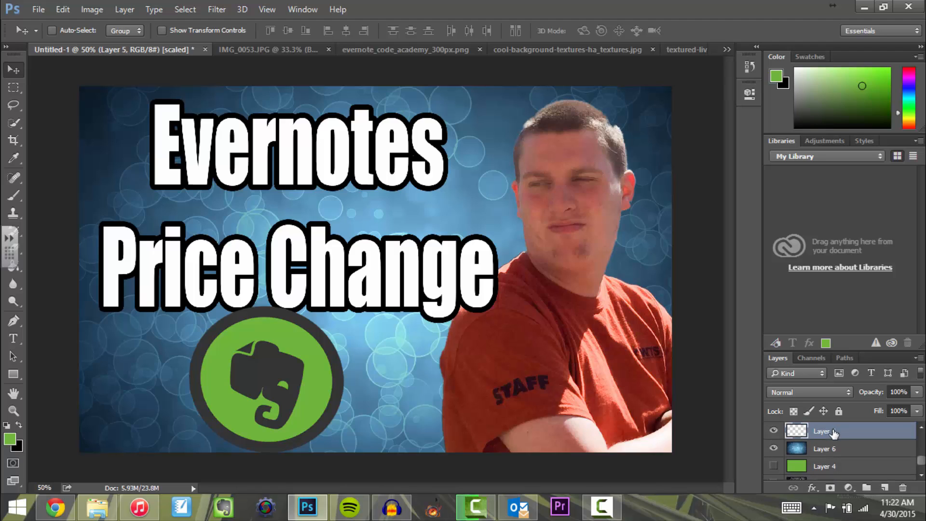
pyautogui.rightClick(864, 433)
pyautogui.press('Escape')
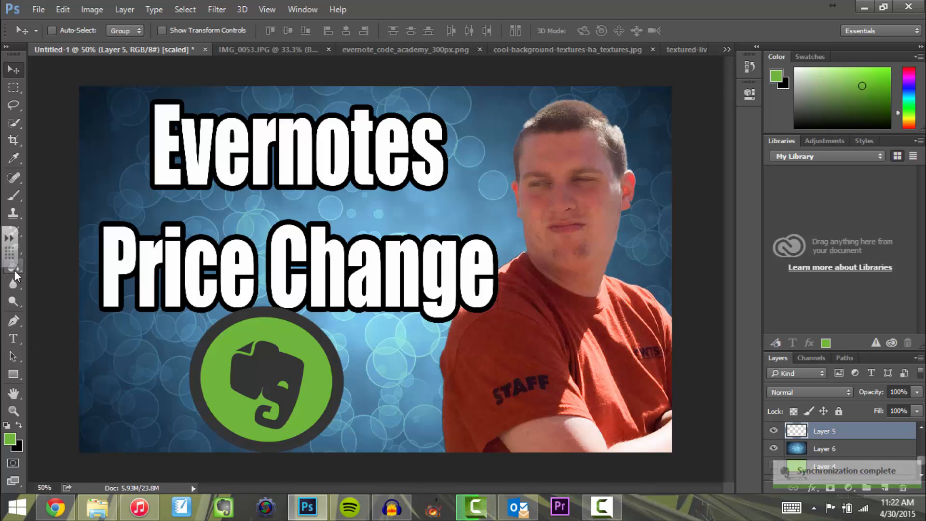
# Set the foreground color to pure red, ff0000.
pyautogui.press('i')
pyautogui.click(9, 438)
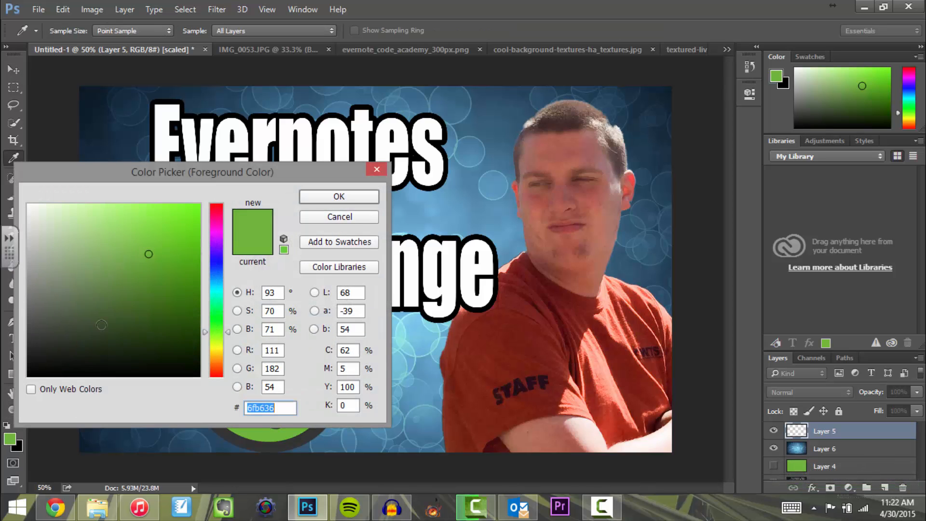
pyautogui.moveTo(101, 325)
pyautogui.mouseDown()
pyautogui.moveTo(165, 203)
pyautogui.moveTo(201, 203)
pyautogui.mouseUp()
pyautogui.click(222, 203)
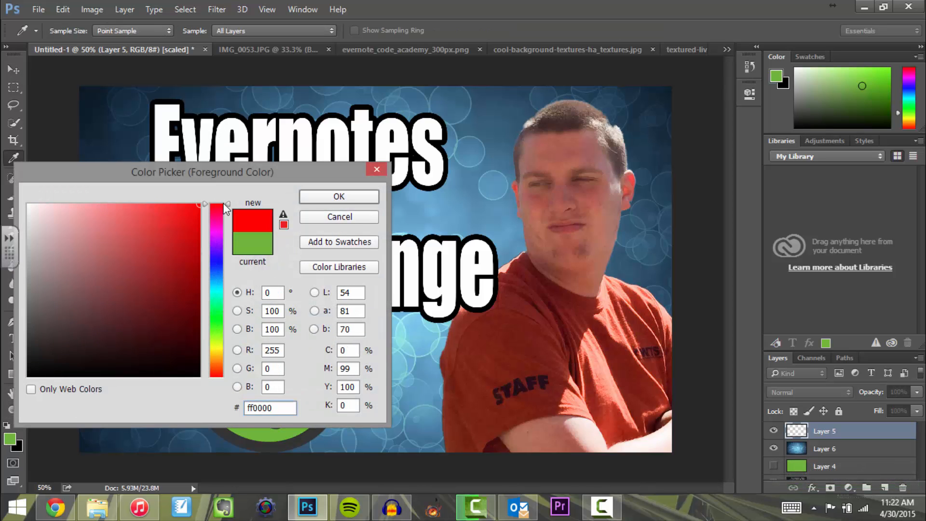
pyautogui.click(339, 196)
# Fill the empty Layer 5 with the red foreground color and set its blend mode to Overlay.
pyautogui.press('g')
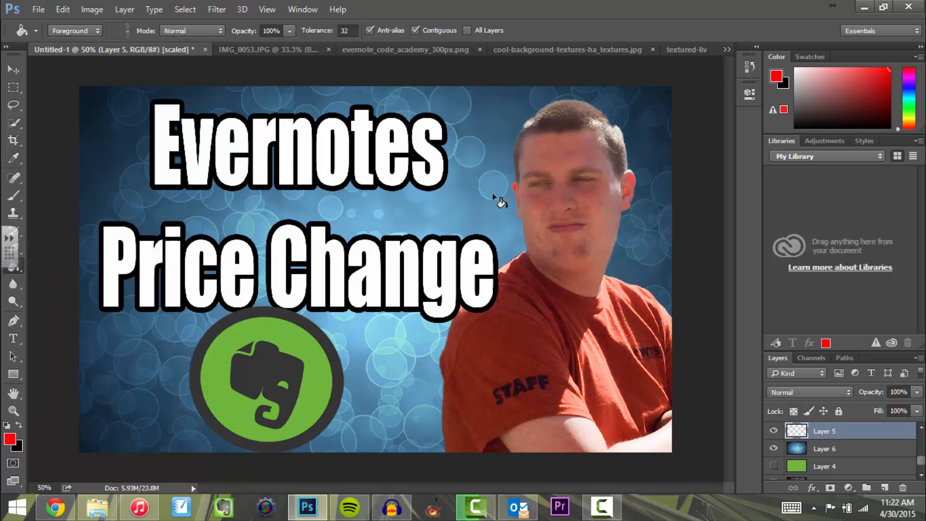
pyautogui.click(499, 202)
pyautogui.click(808, 391)
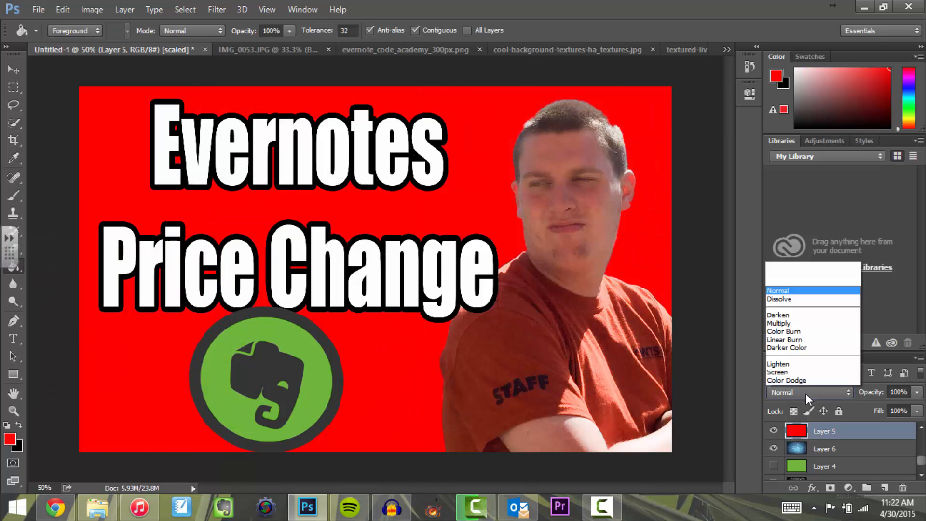
pyautogui.click(800, 251)
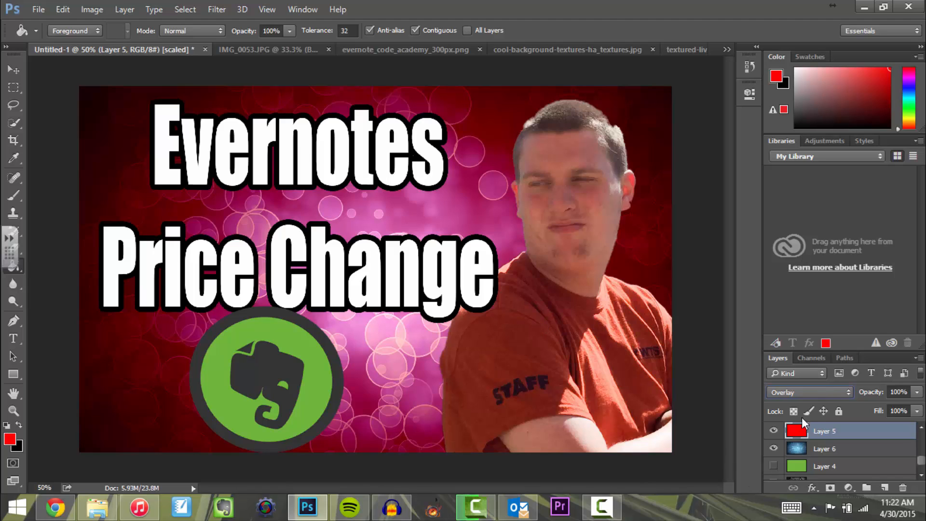
# With the red layer hidden, add a Hue/Saturation adjustment above the bokeh layer with saturation -100, and show the red layer again.
pyautogui.click(773, 430)
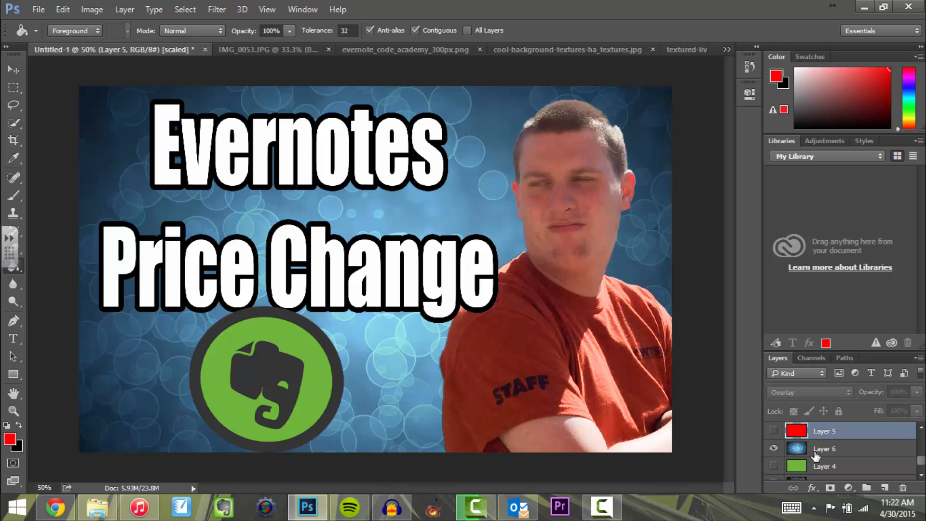
pyautogui.click(822, 453)
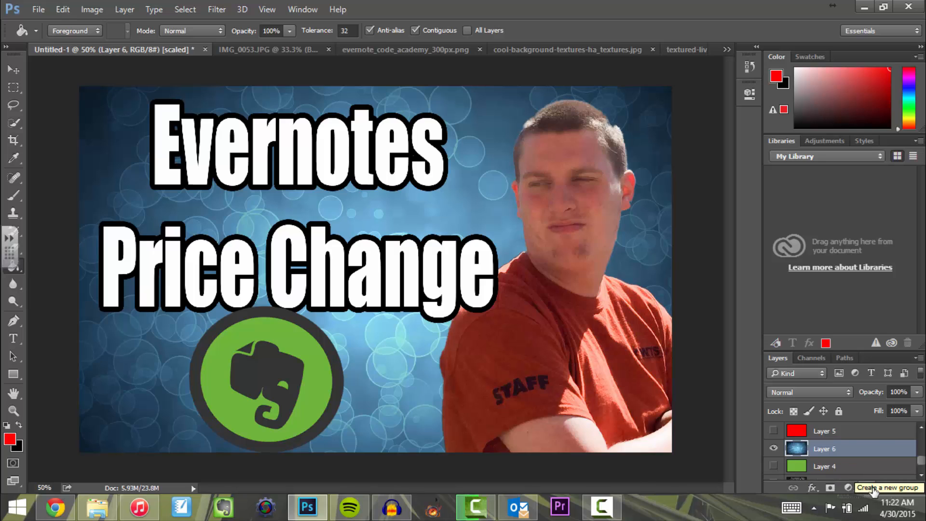
pyautogui.click(849, 487)
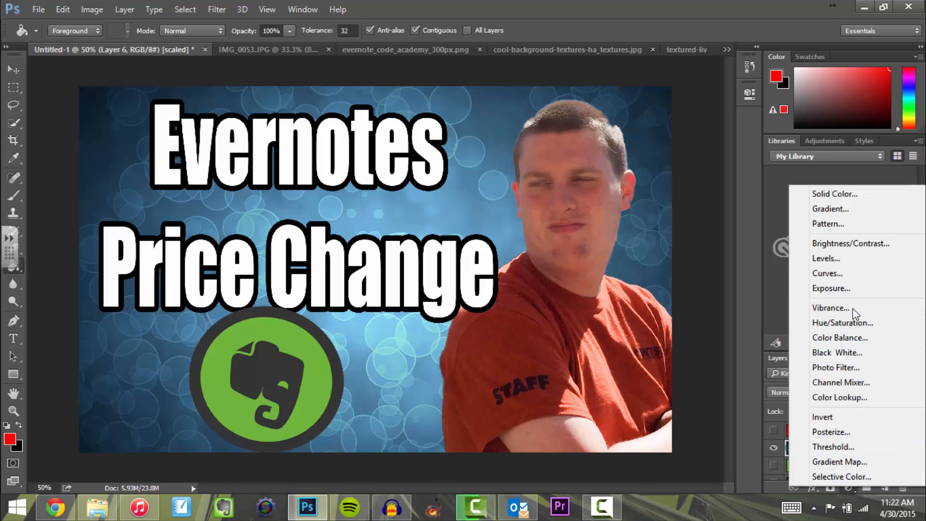
pyautogui.click(856, 323)
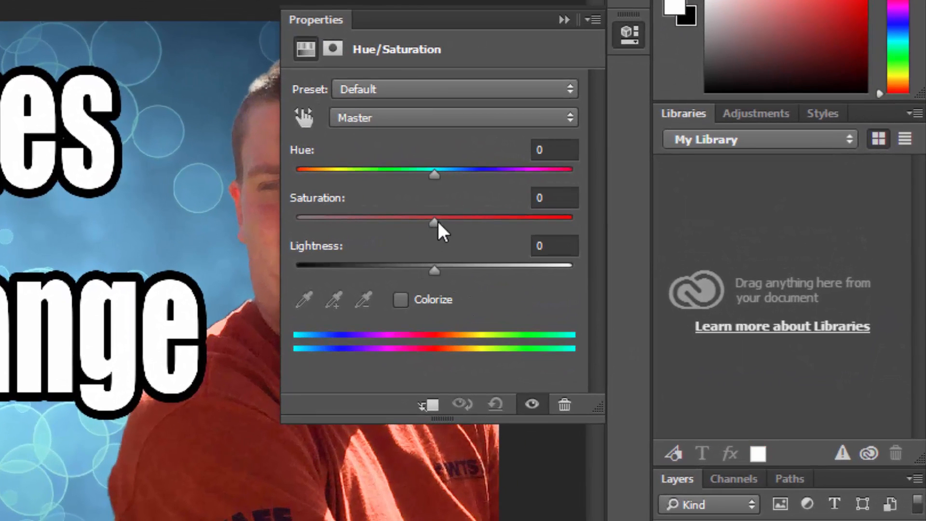
pyautogui.moveTo(436, 223); pyautogui.dragTo(345, 226)
pyautogui.moveTo(299, 221); pyautogui.dragTo(294, 221)
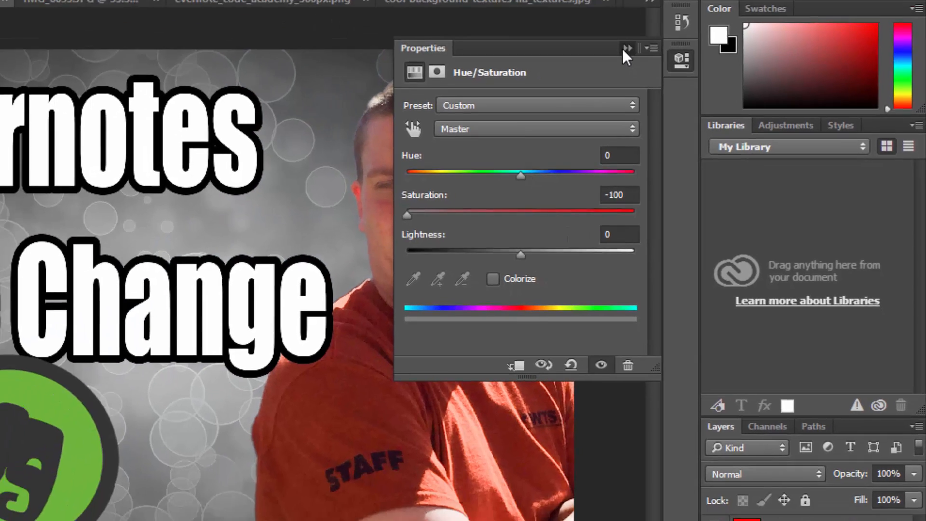
pyautogui.click(564, 19)
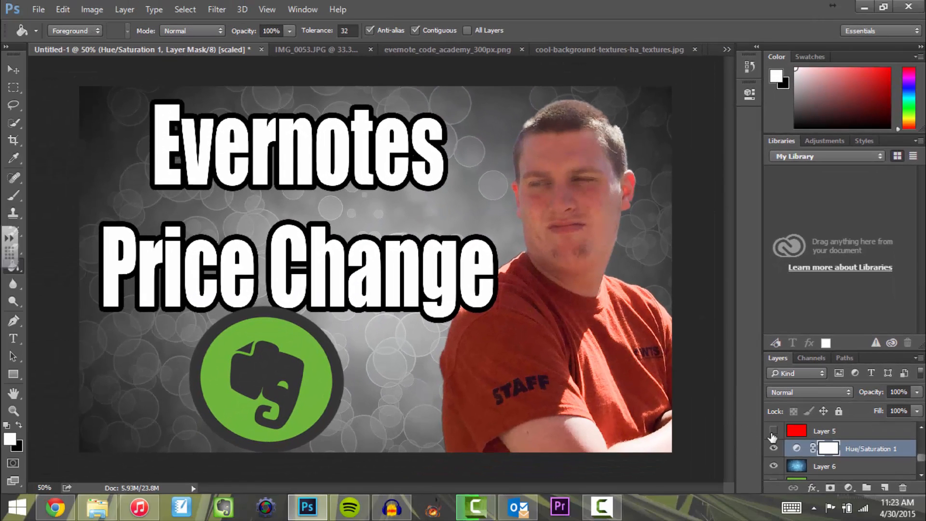
pyautogui.click(766, 442)
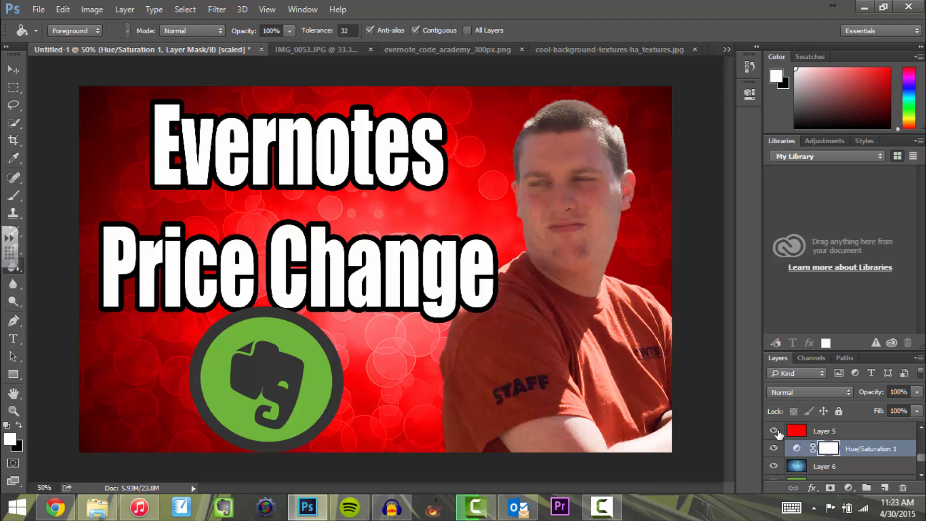
# Hide the red layer, the Hue/Saturation adjustment and the bokeh layer, and show the green Layer 4 and metal texture Layer 3 again.
pyautogui.click(773, 431)
pyautogui.click(774, 448)
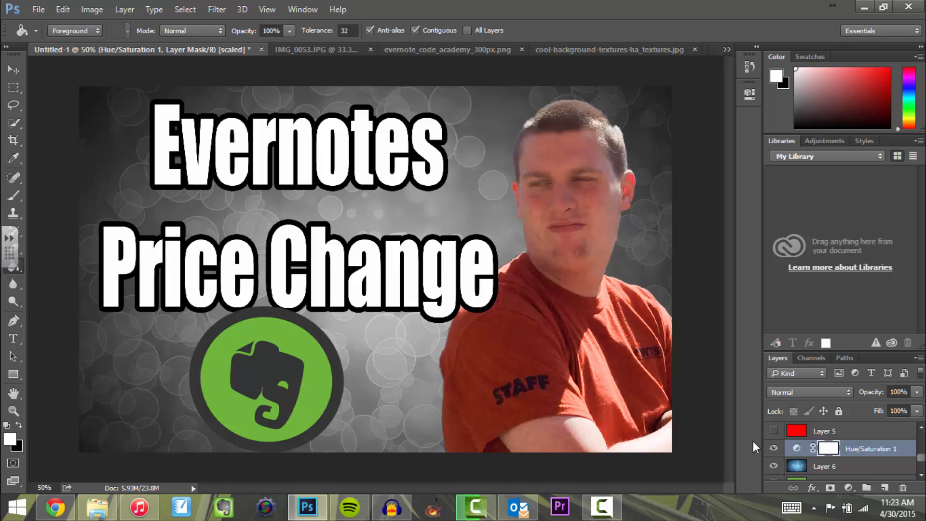
pyautogui.click(773, 466)
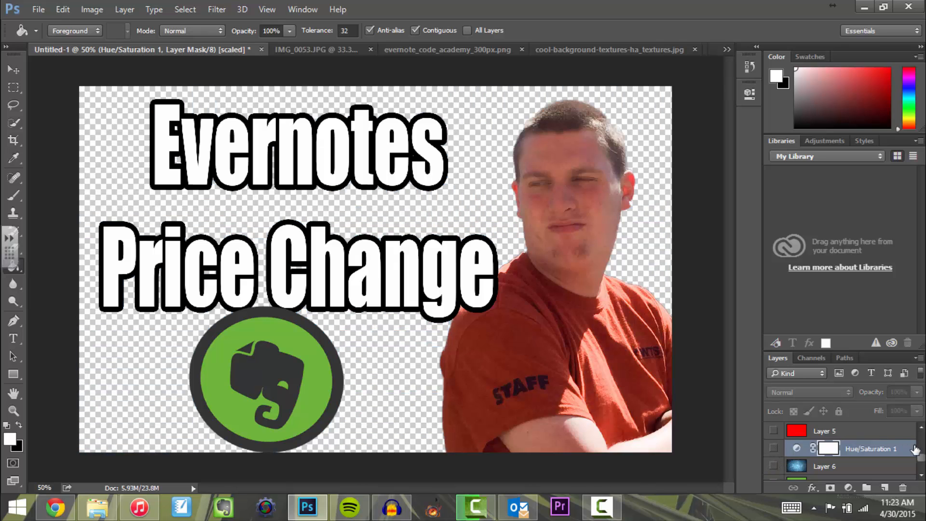
pyautogui.moveTo(921, 459); pyautogui.dragTo(922, 475)
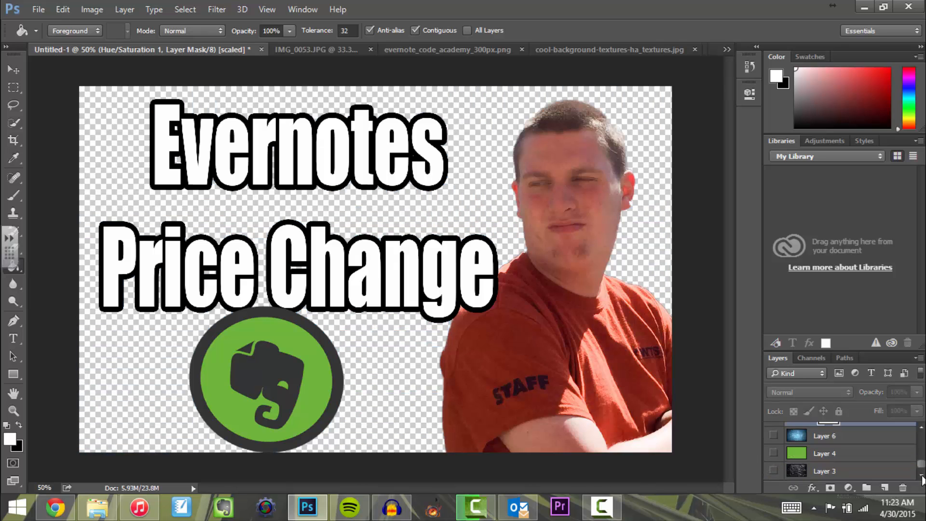
pyautogui.click(773, 453)
pyautogui.click(773, 471)
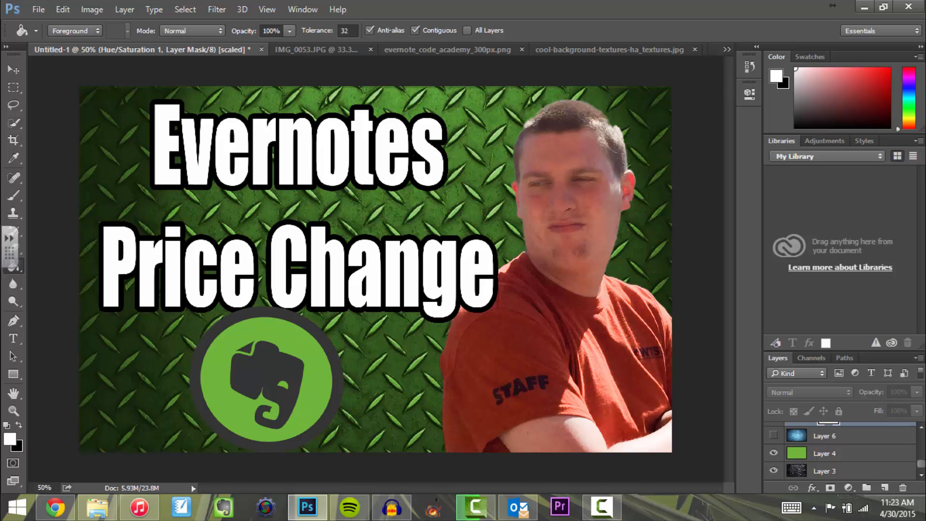
pyautogui.click(922, 434)
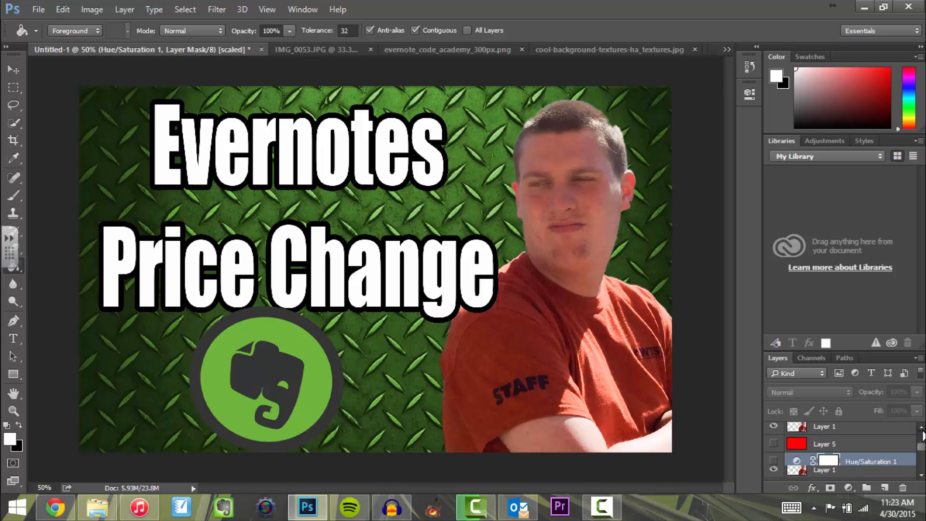
# Start saving the document under a new name and create and open a new Dropbox folder named Thumbnails.
pyautogui.scroll(2, 922, 434)
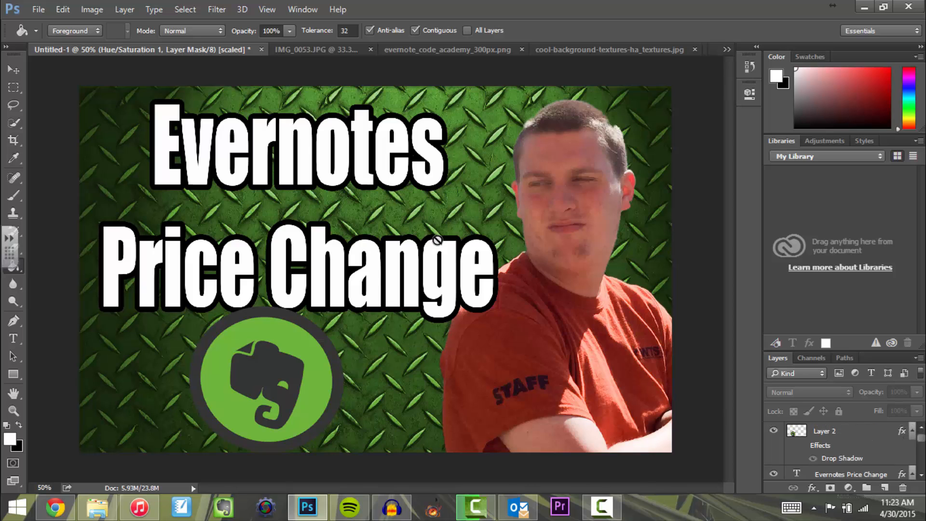
pyautogui.click(38, 9)
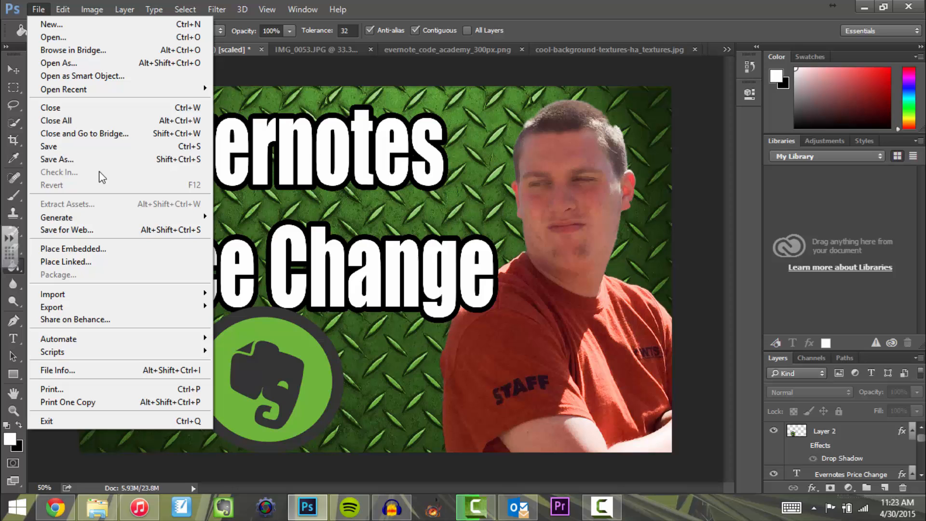
pyautogui.click(73, 161)
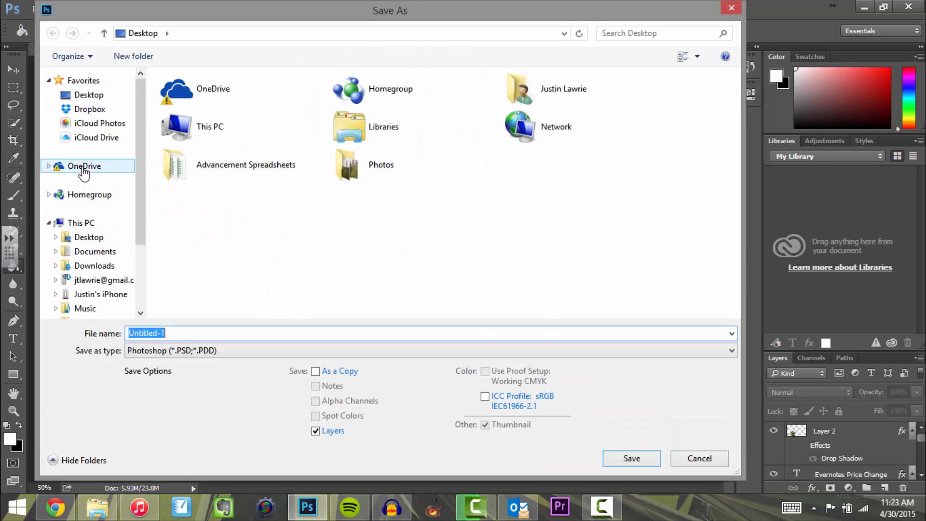
pyautogui.click(89, 109)
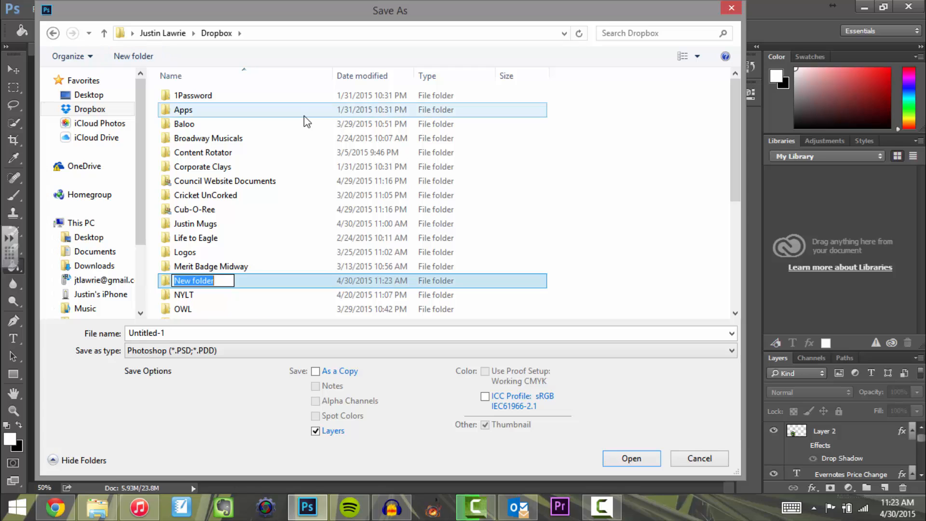
pyautogui.write('Tues')
pyautogui.press('BackSpace')
pyautogui.press('BackSpace')
pyautogui.press('BackSpace')
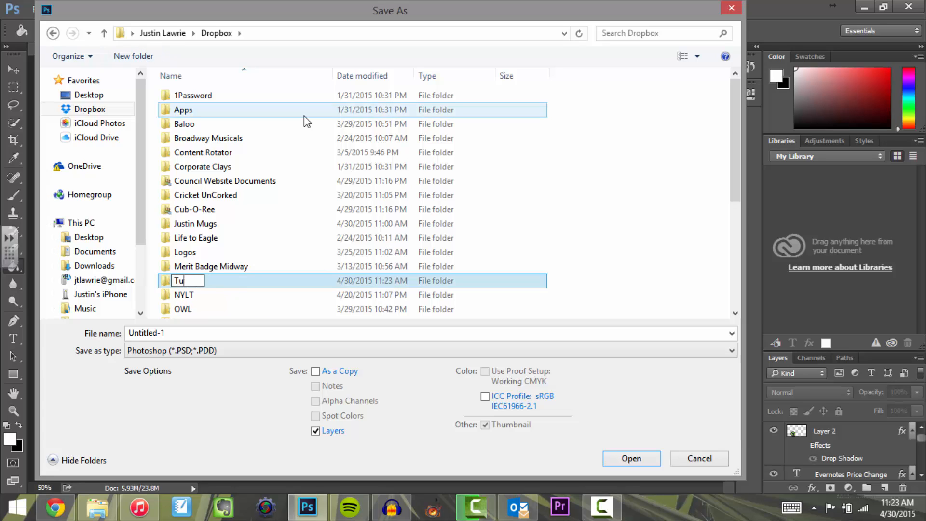
pyautogui.write('humbnails')
pyautogui.press('Return')
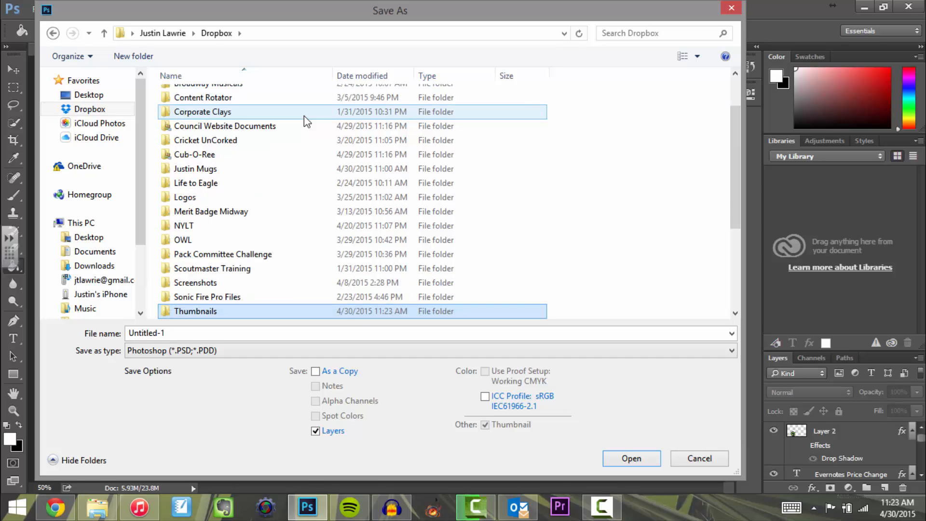
pyautogui.doubleClick(182, 312)
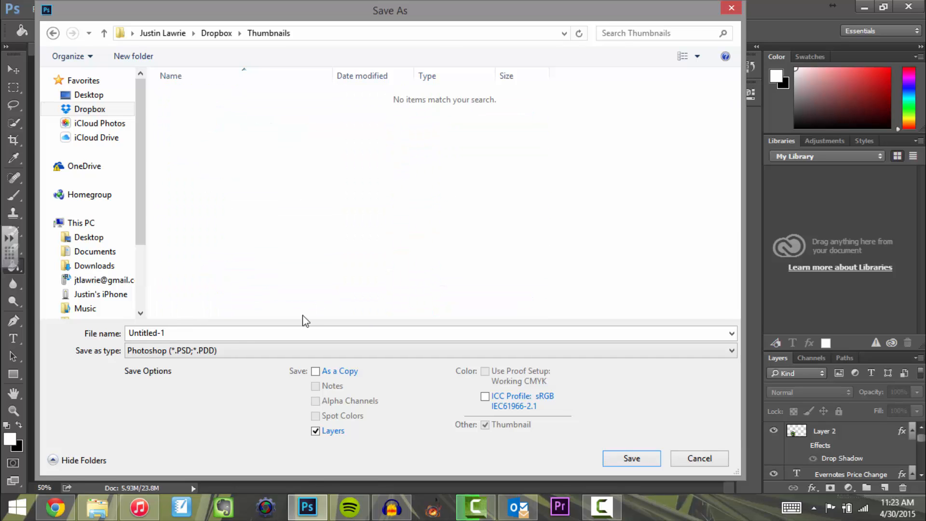
# Save the document as a layered Photoshop file named "Evernote Tumbnail" in the Thumbnails folder, with Maximize Compatibility on.
pyautogui.click(242, 338)
pyautogui.write('Y')
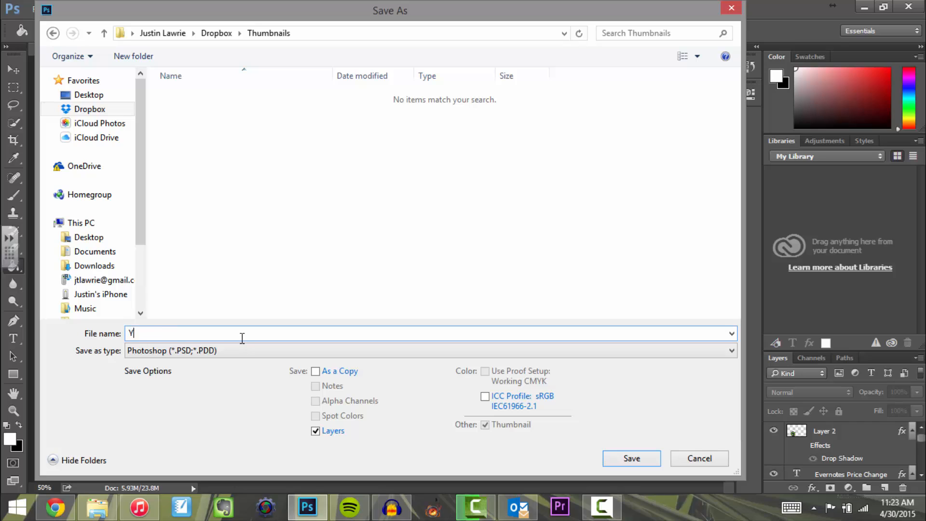
pyautogui.write('outube T')
pyautogui.press('BackSpace')
pyautogui.press('BackSpace')
pyautogui.press('BackSpace')
pyautogui.press('BackSpace')
pyautogui.press('BackSpace')
pyautogui.press('BackSpace')
pyautogui.press('BackSpace')
pyautogui.press('BackSpace')
pyautogui.press('BackSpace')
pyautogui.write('Evernot')
pyautogui.press('BackSpace')
pyautogui.press('BackSpace')
pyautogui.press('BackSpace')
pyautogui.write('vernote Tumbnail')
pyautogui.click(622, 460)
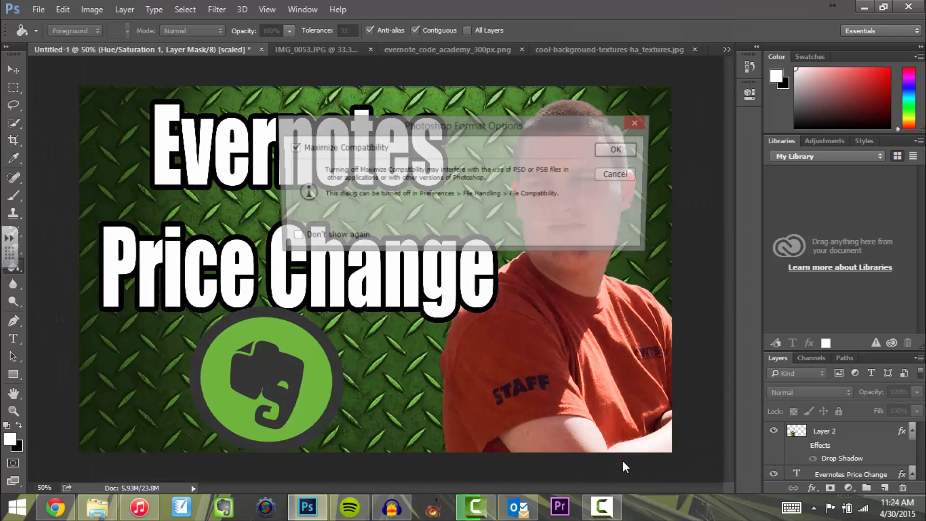
pyautogui.click(620, 155)
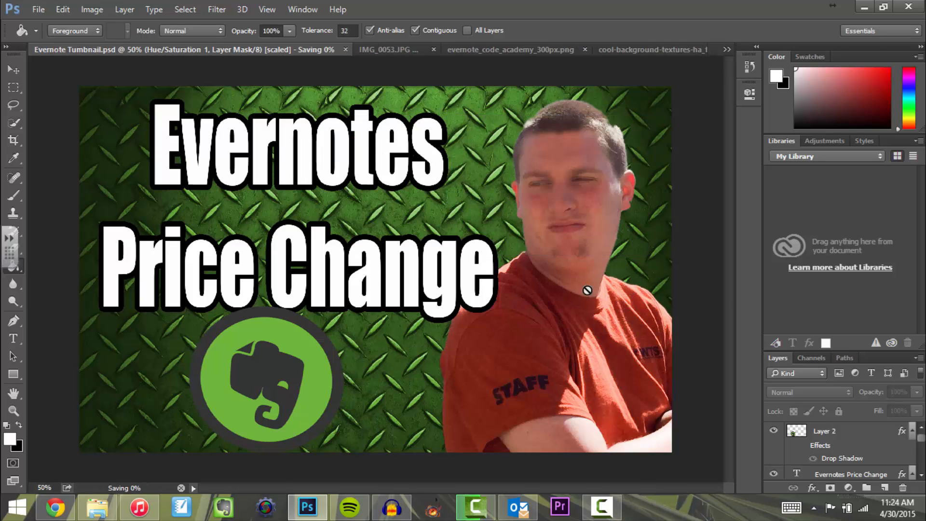
# Save a PNG copy of the thumbnail as "Evernote Tumbnail" in the same folder, with None / Fast compression and no interlacing.
pyautogui.click(37, 9)
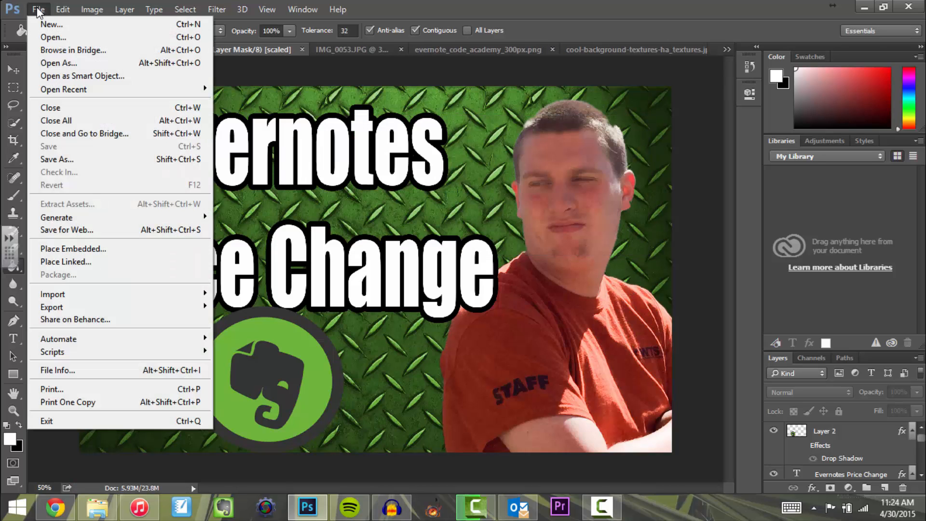
pyautogui.click(73, 155)
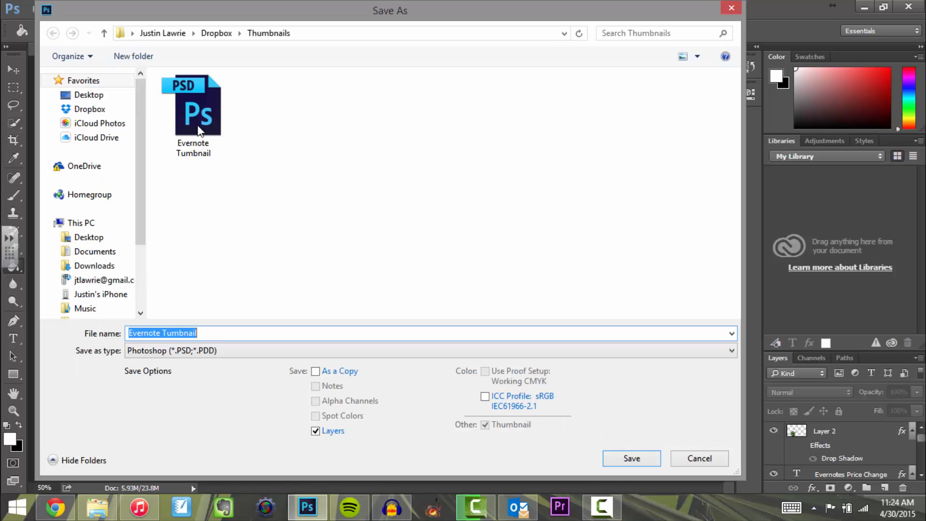
pyautogui.click(234, 351)
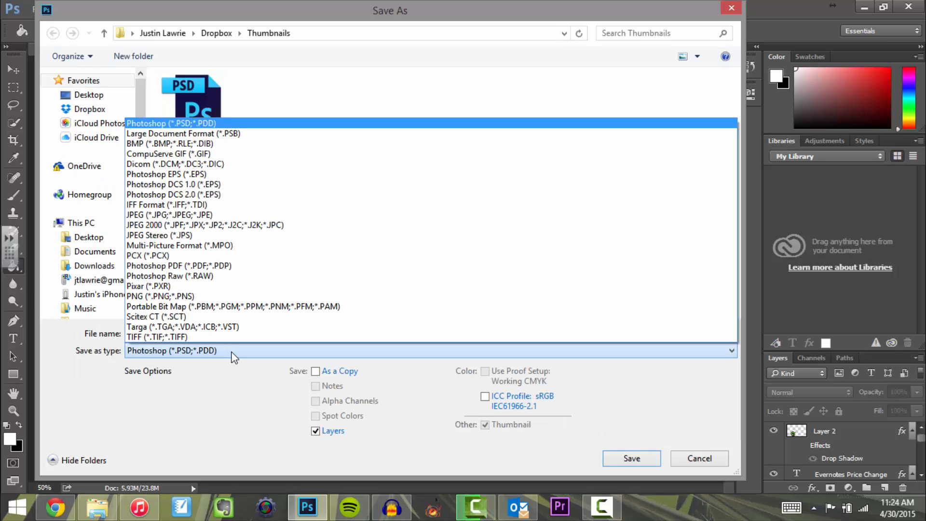
pyautogui.click(195, 295)
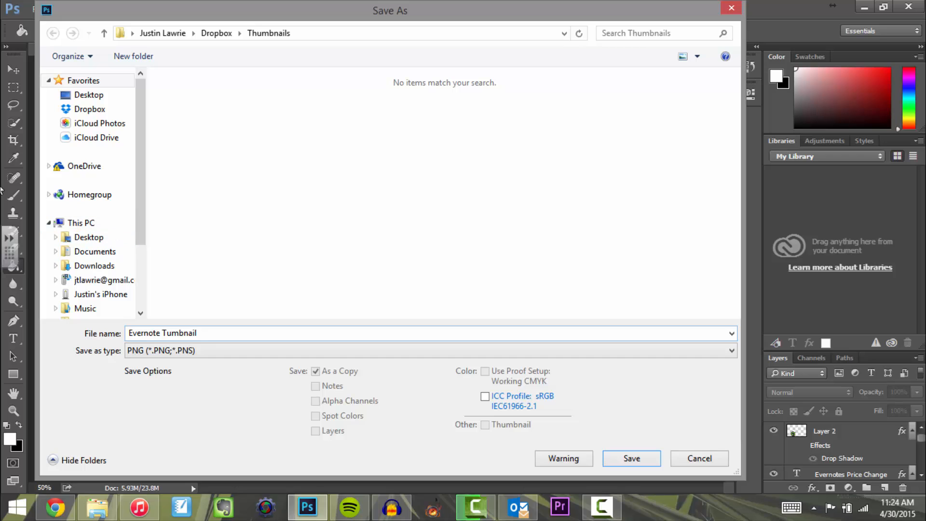
pyautogui.click(632, 458)
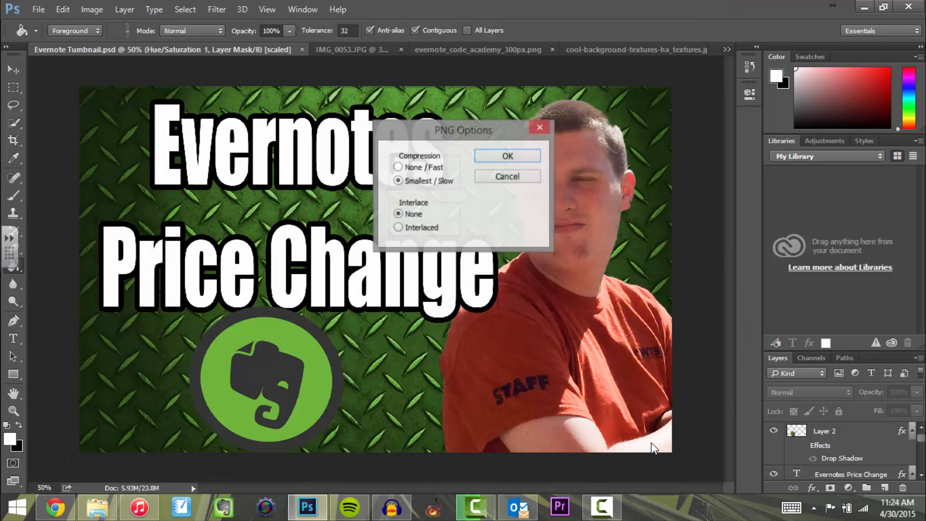
pyautogui.click(440, 168)
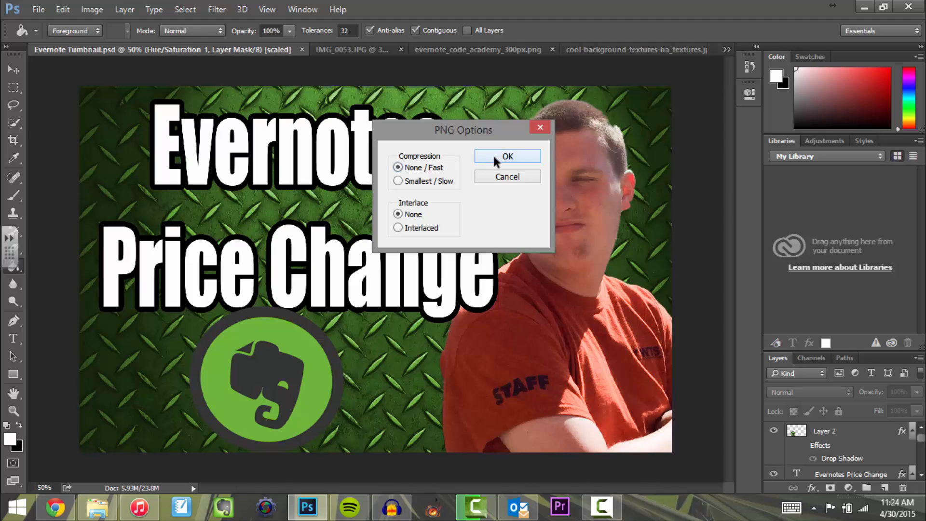
pyautogui.click(493, 154)
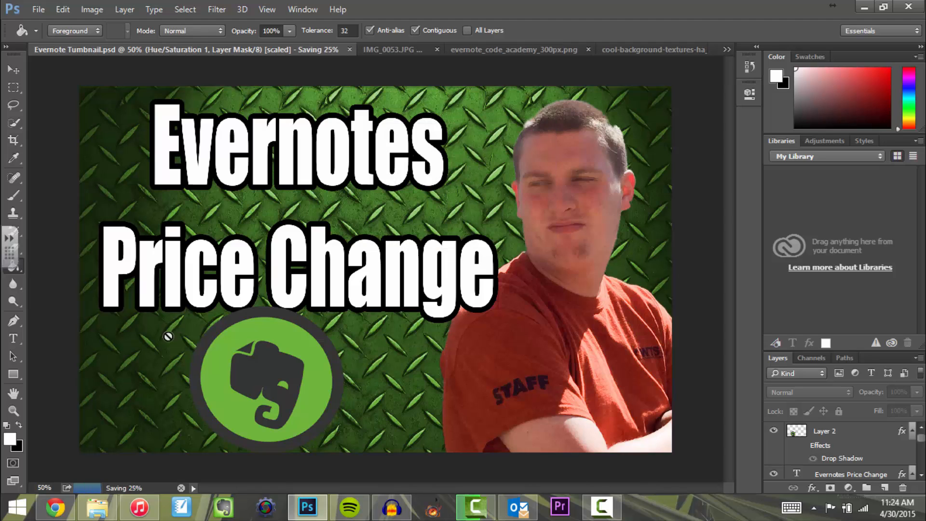
# Switch to File Explorer and open the Thumbnails folder in Dropbox.
pyautogui.click(53, 509)
pyautogui.click(53, 508)
pyautogui.click(97, 509)
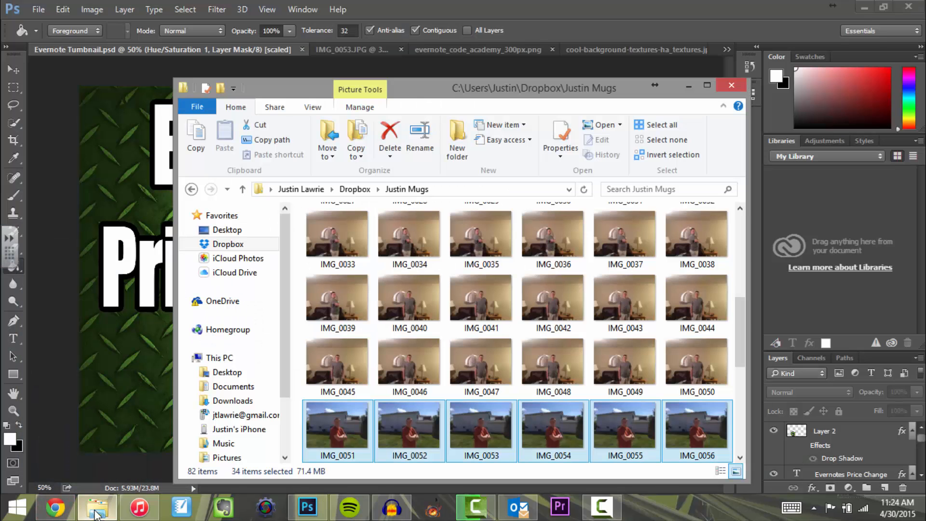
pyautogui.click(217, 244)
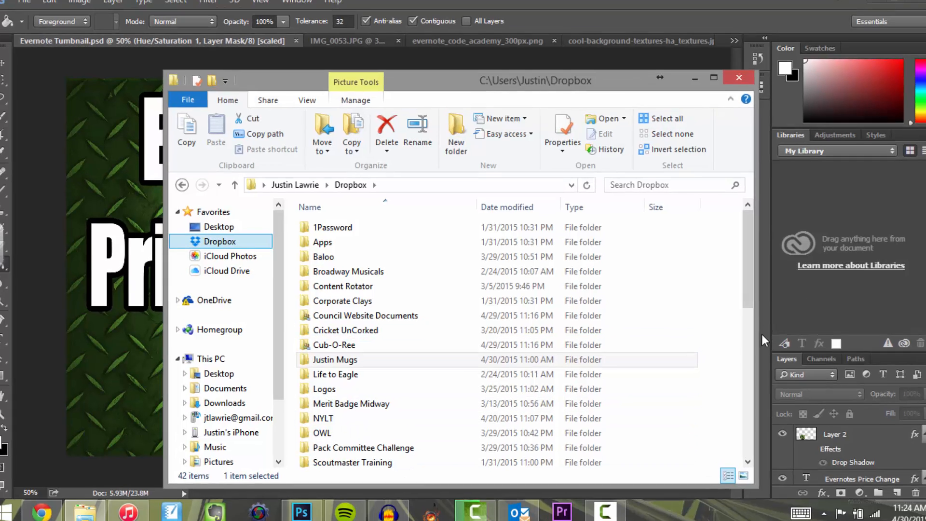
pyautogui.click(741, 347)
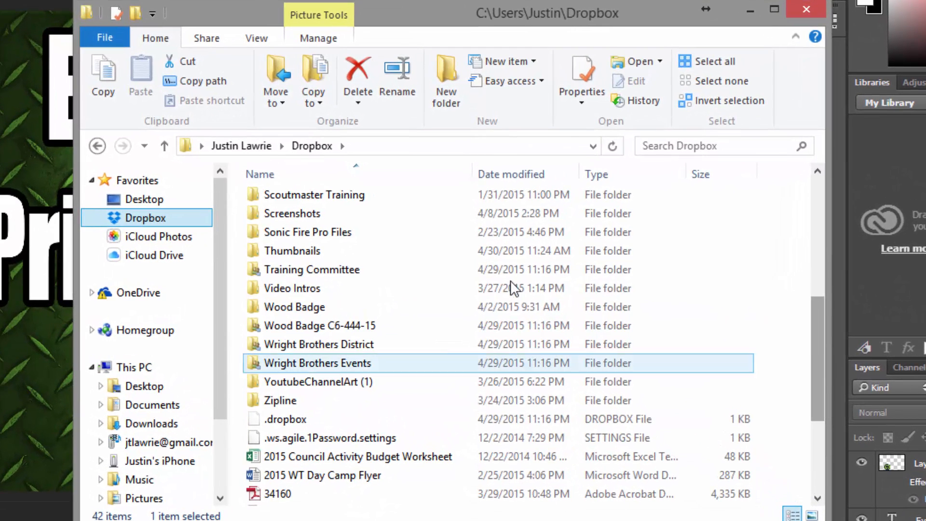
pyautogui.click(370, 257)
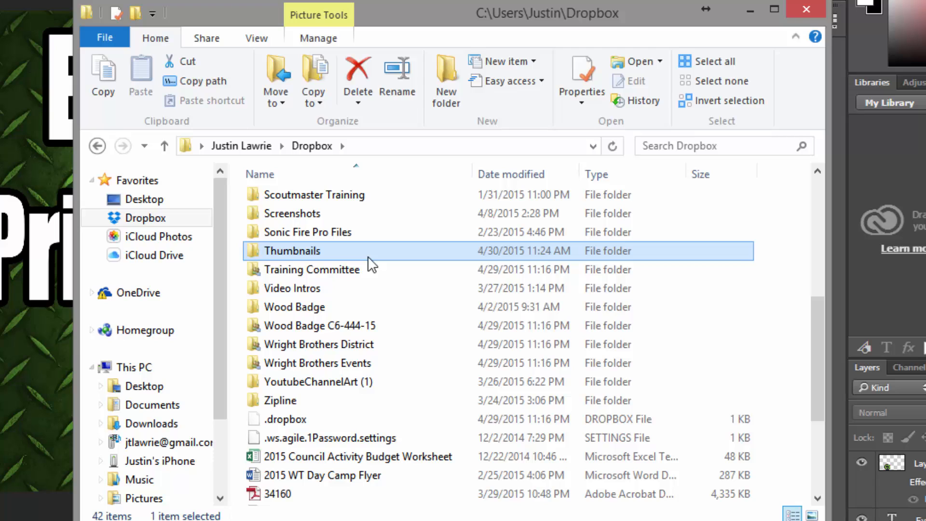
pyautogui.doubleClick(369, 257)
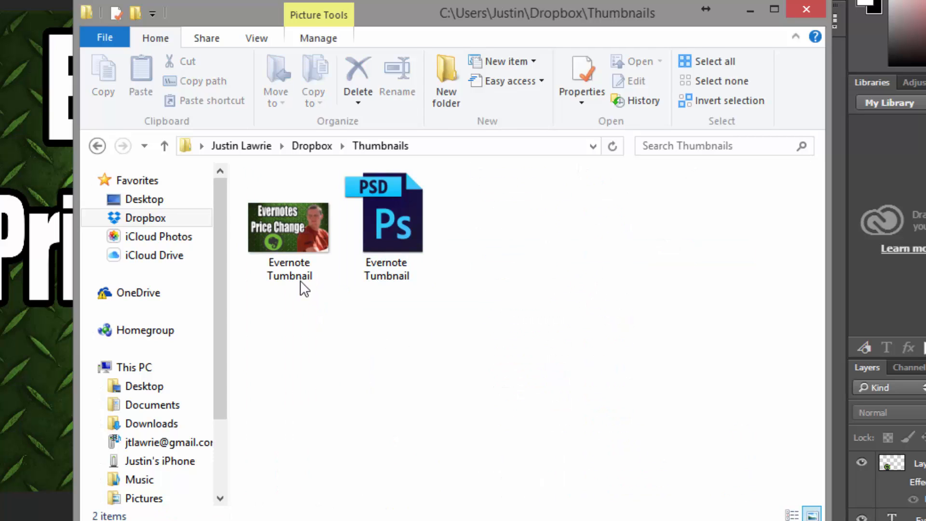
# Check the file size of the Evernote Tumbnail PNG in its properties, and return to Photoshop.
pyautogui.click(298, 229)
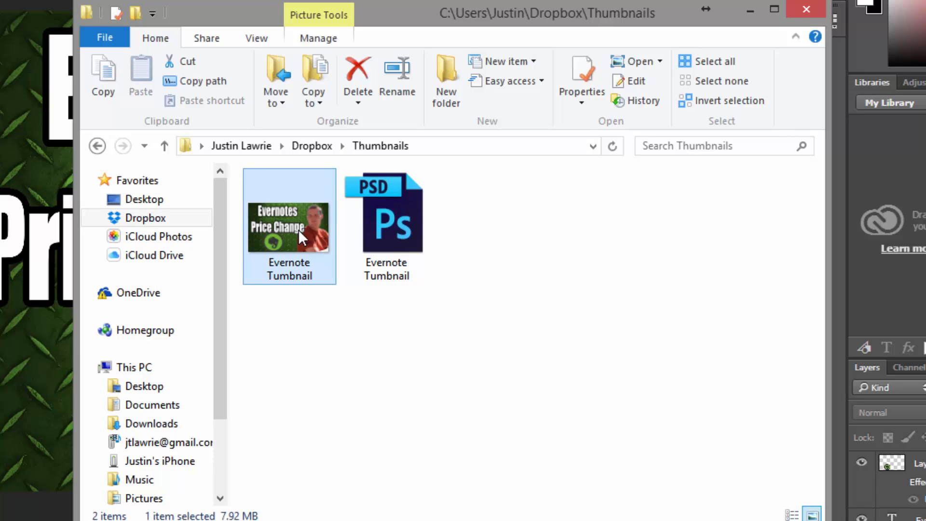
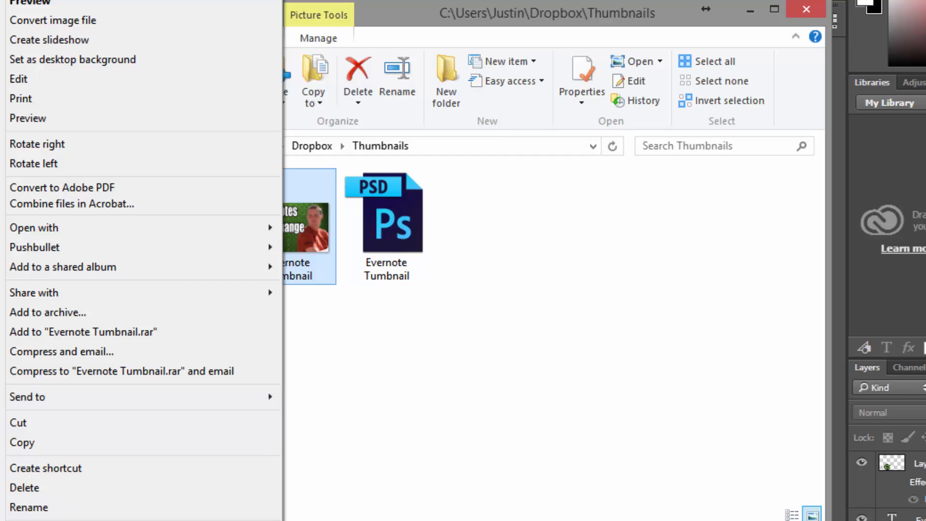
pyautogui.click(53, 520)
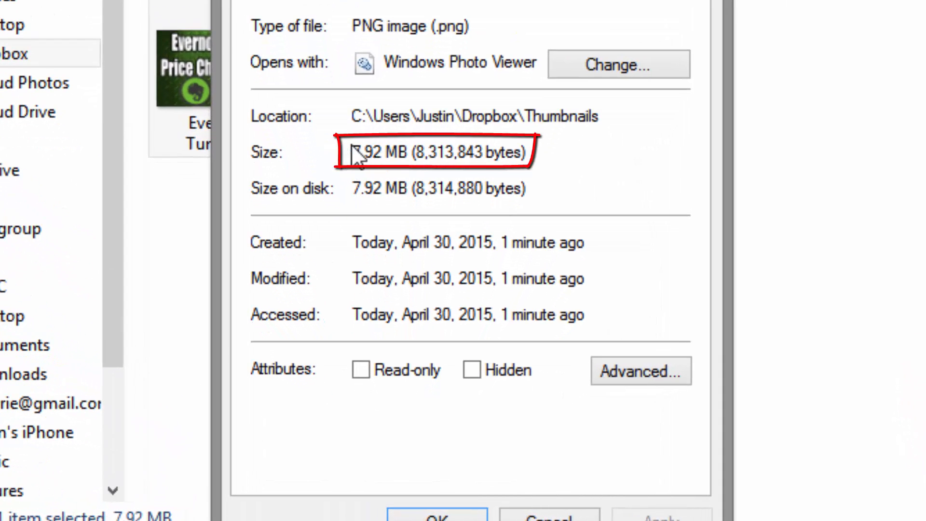
pyautogui.click(407, 150)
pyautogui.keyDown('shift'); pyautogui.click(352, 152); pyautogui.keyUp('shift')
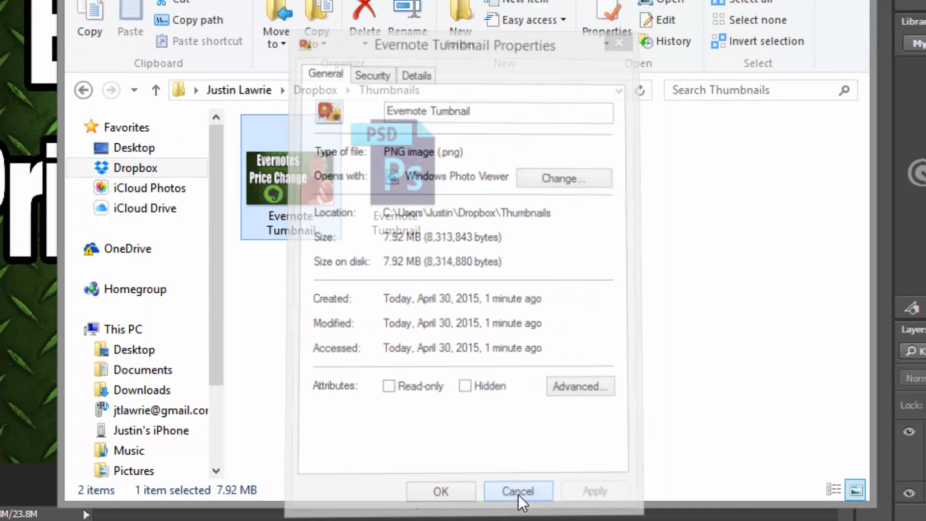
pyautogui.click(549, 516)
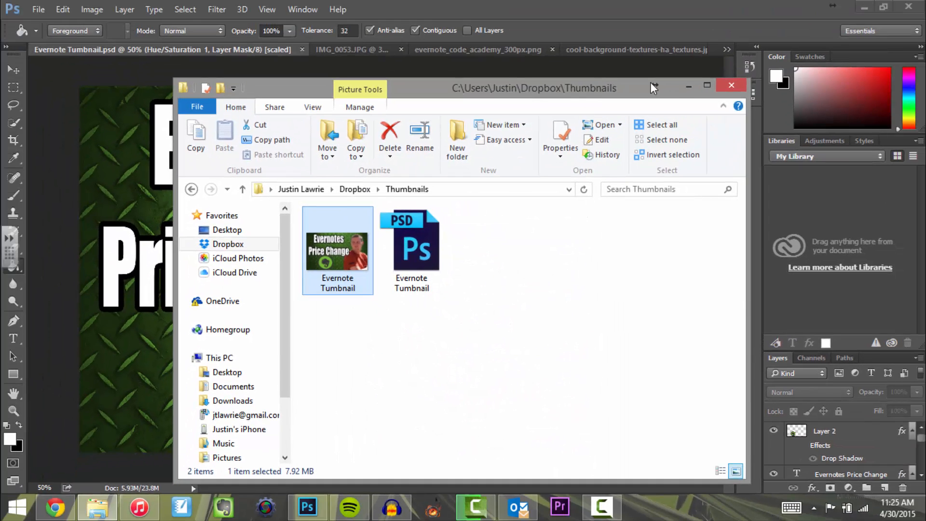
pyautogui.click(686, 86)
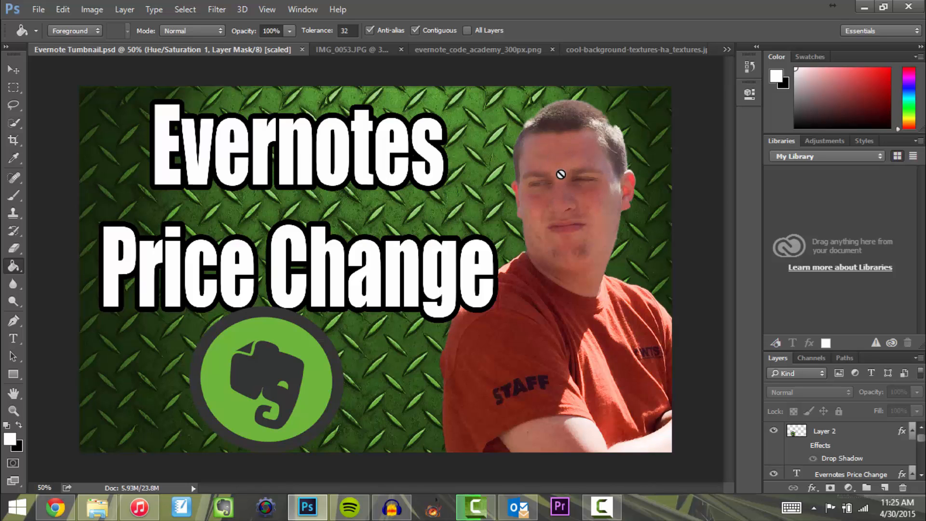
# Add a Posterize adjustment layer directly above the man's cut-out on Layer 1.
pyautogui.click(920, 475)
pyautogui.click(920, 476)
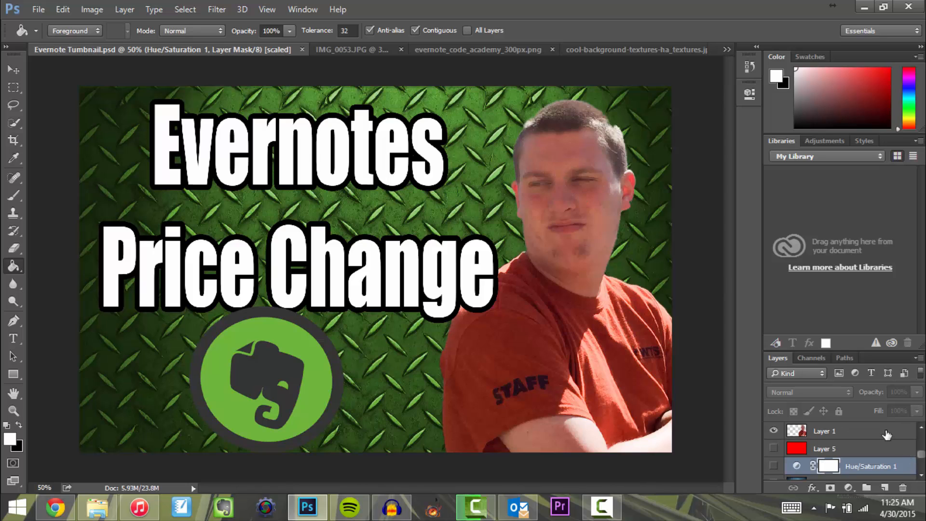
pyautogui.click(885, 431)
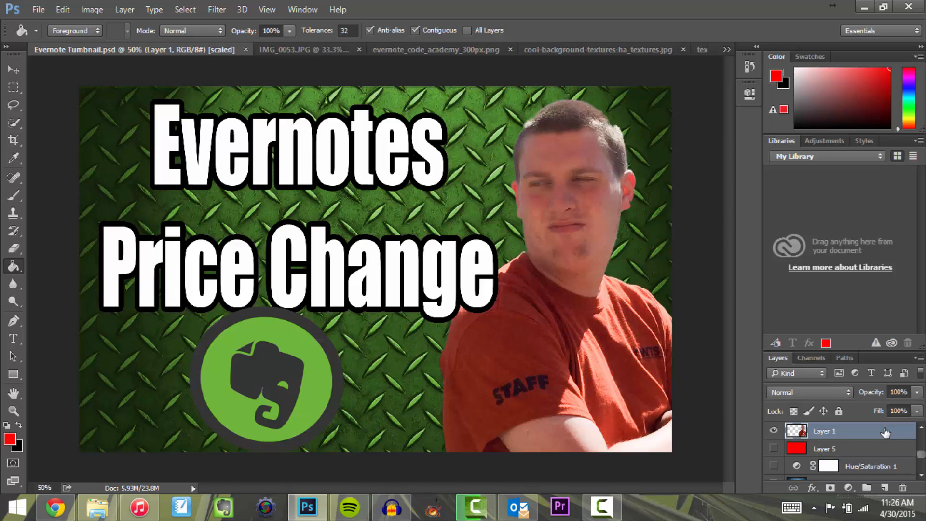
pyautogui.rightClick(885, 432)
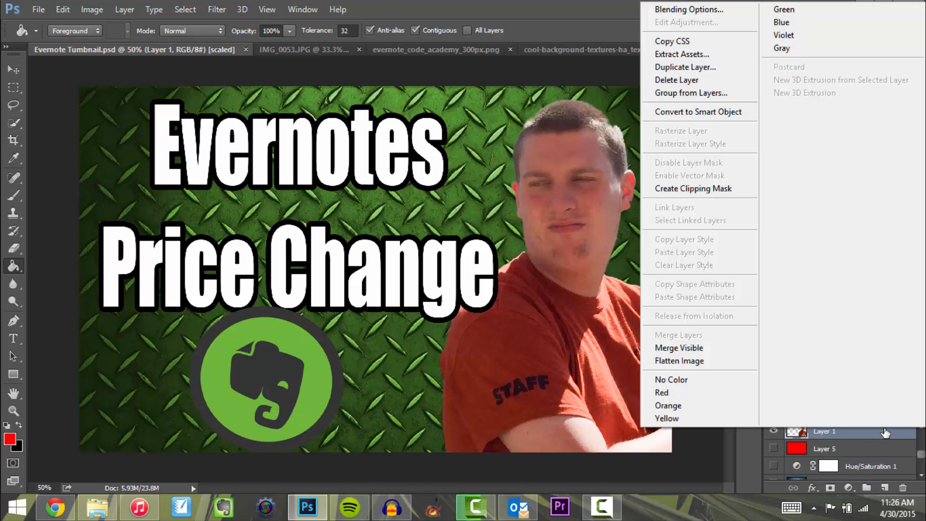
pyautogui.click(884, 429)
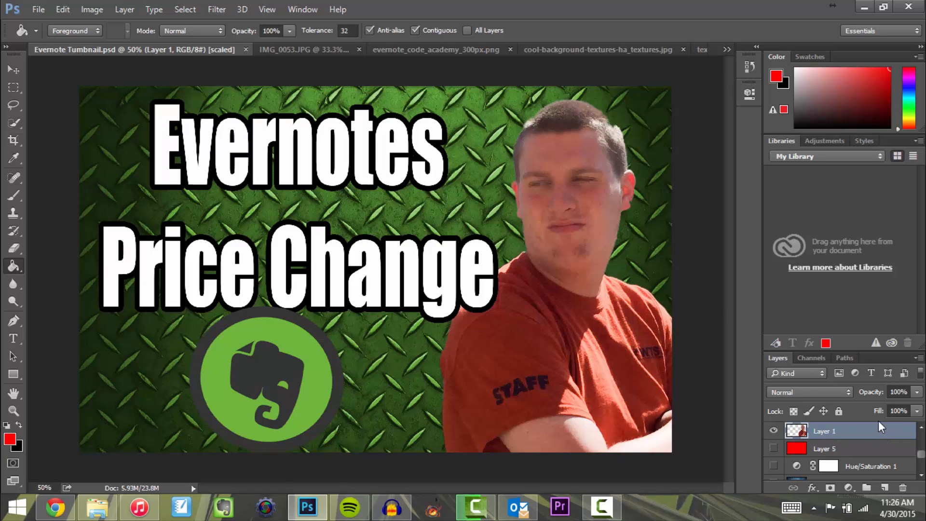
pyautogui.click(218, 10)
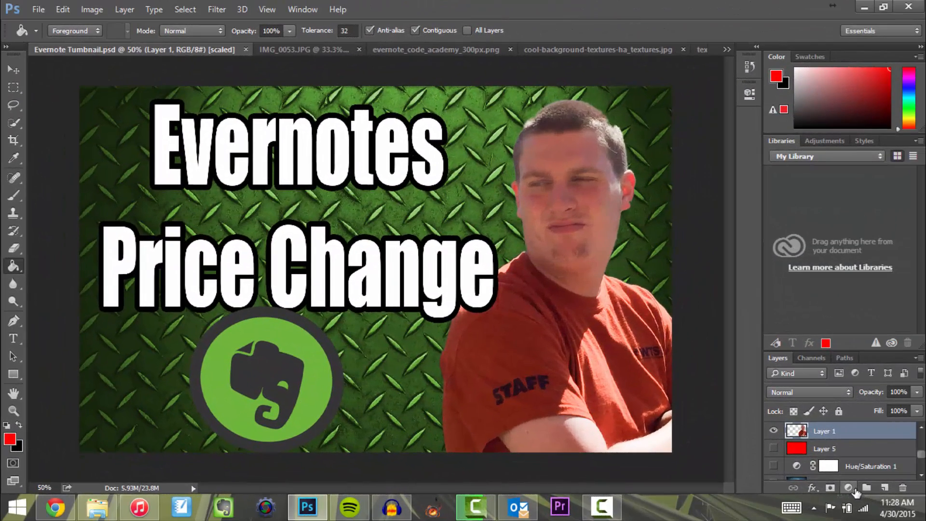
pyautogui.click(853, 488)
pyautogui.click(846, 488)
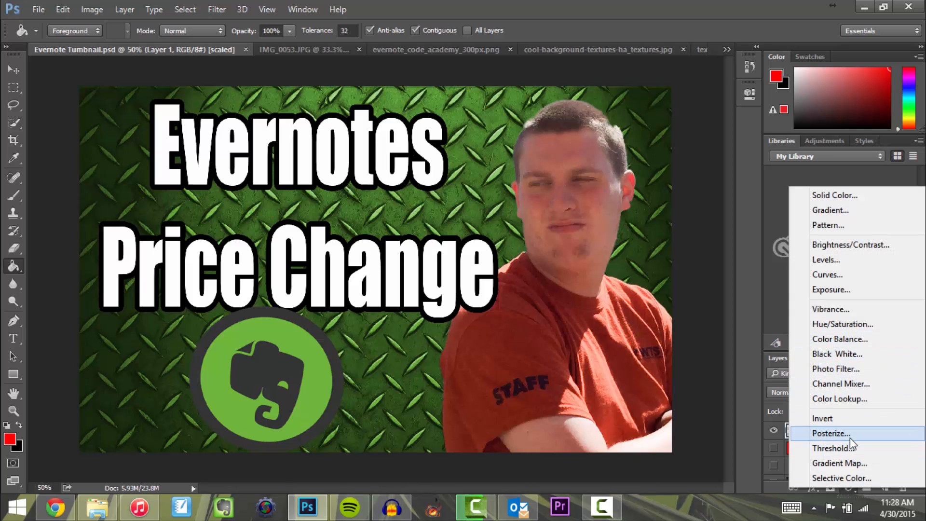
pyautogui.click(849, 434)
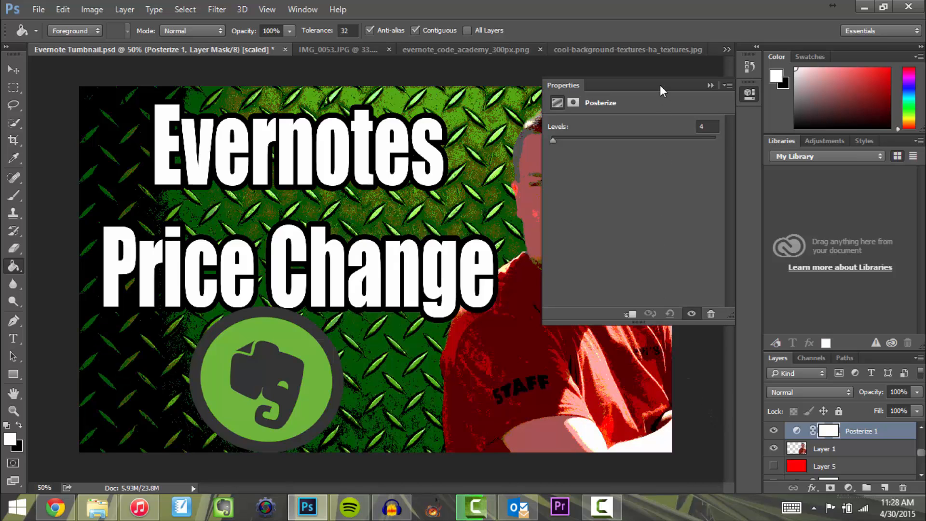
# Move the Posterize properties clear of the man's photo and raise the levels to 255.
pyautogui.moveTo(660, 85); pyautogui.dragTo(858, 154)
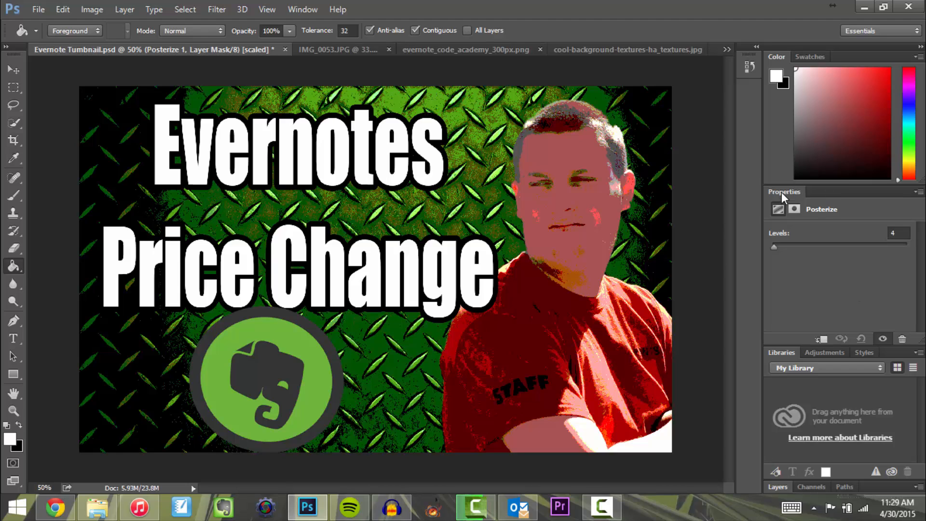
pyautogui.moveTo(781, 192); pyautogui.dragTo(121, 133)
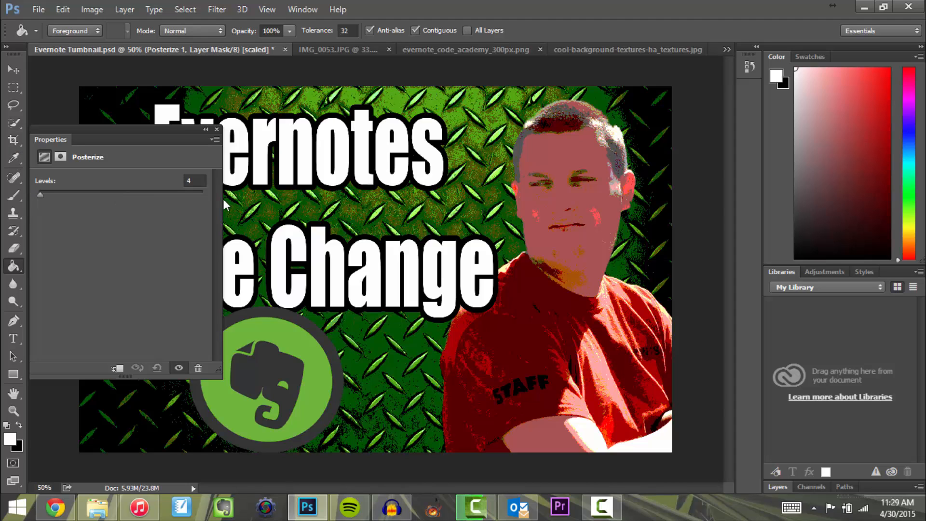
pyautogui.moveTo(40, 194); pyautogui.dragTo(223, 199)
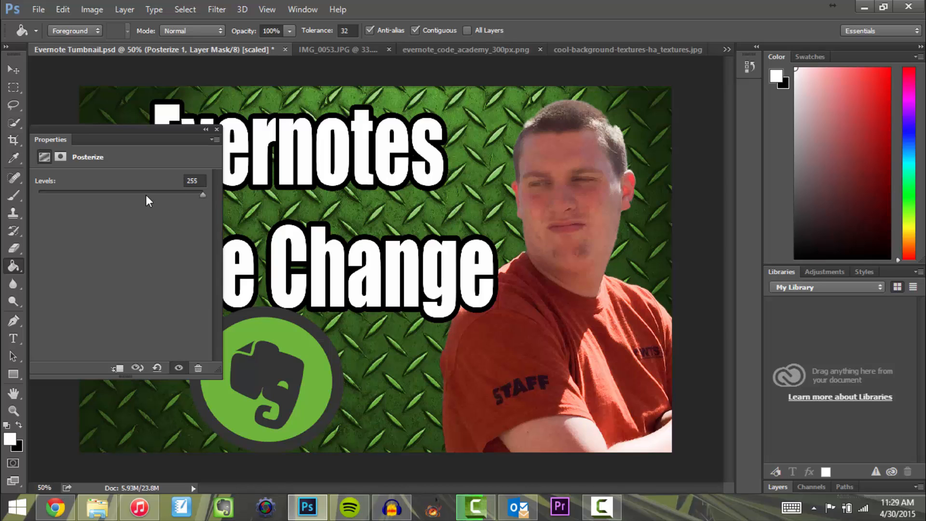
# Lower the Posterize levels gradually from the maximum to fine-tune the effect, and close the adjustment's properties.
pyautogui.moveTo(146, 196); pyautogui.dragTo(88, 198)
pyautogui.moveTo(84, 195); pyautogui.dragTo(72, 196)
pyautogui.moveTo(70, 204); pyautogui.dragTo(68, 204)
pyautogui.moveTo(63, 207); pyautogui.dragTo(60, 208)
pyautogui.click(215, 130)
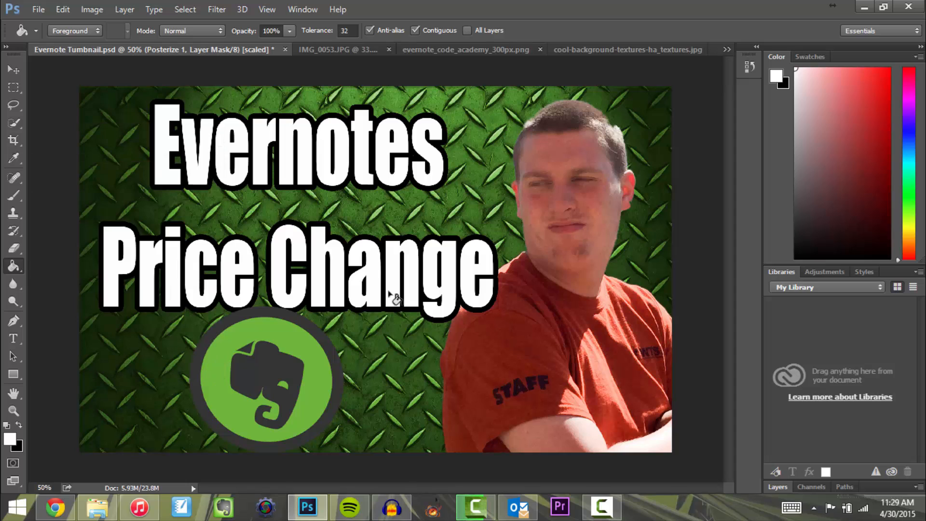
# Enlarge the layer list and toggle the Posterize 1 layer's visibility to compare the thumbnail with and without the effect.
pyautogui.click(774, 488)
pyautogui.click(773, 466)
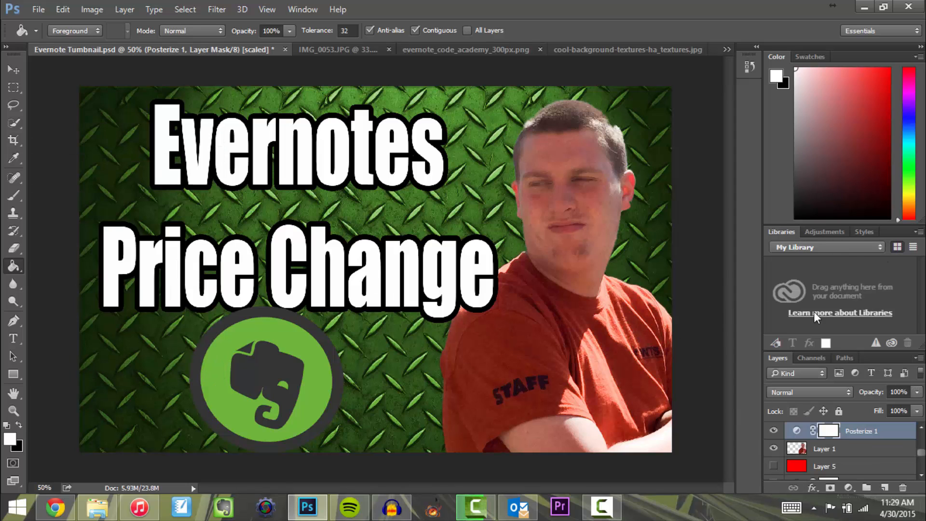
pyautogui.moveTo(881, 351); pyautogui.dragTo(882, 235)
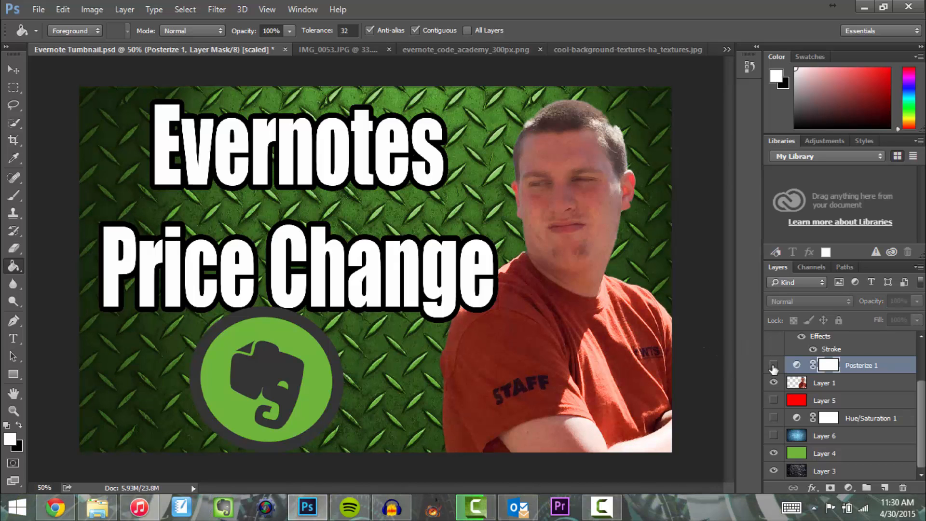
pyautogui.click(773, 365)
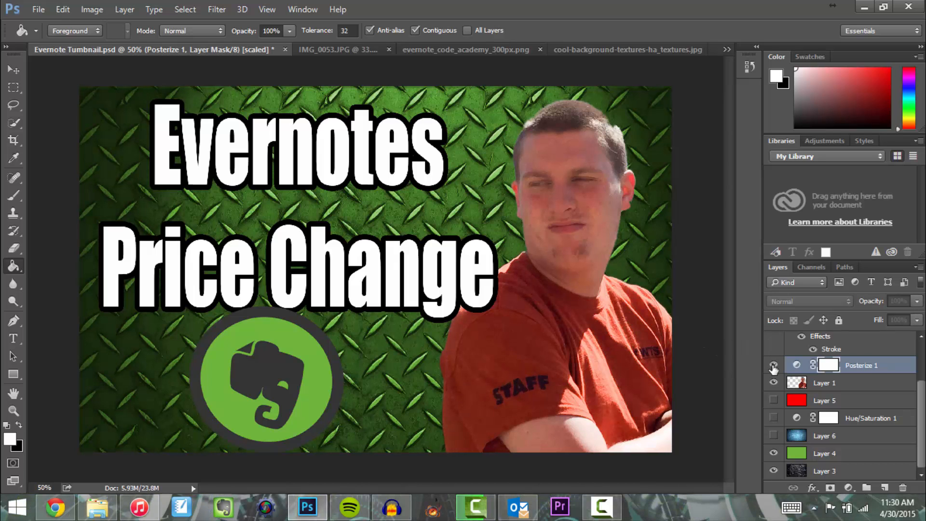
pyautogui.click(773, 365)
# Save a PNG copy over the existing Evernote Tumbnail PNG in the Thumbnails folder, with Smallest / Slow compression and no interlacing.
pyautogui.click(38, 9)
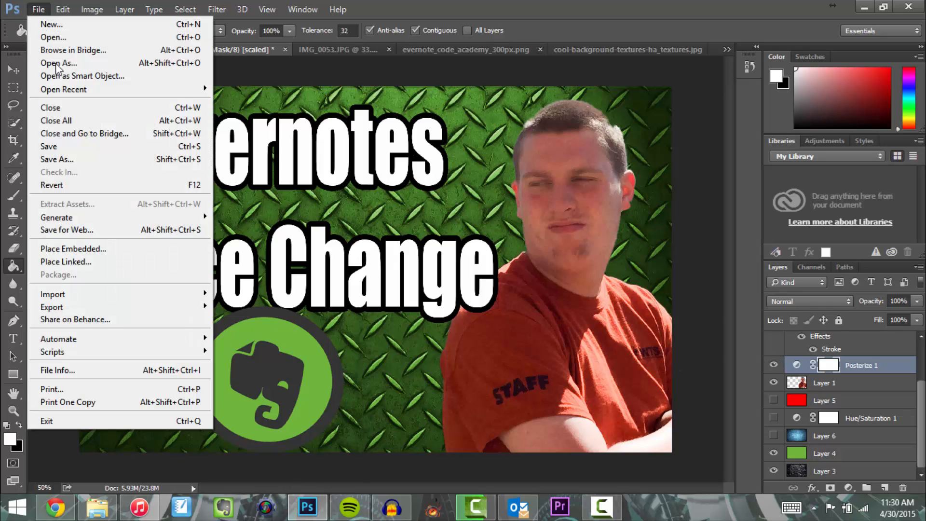
pyautogui.click(100, 155)
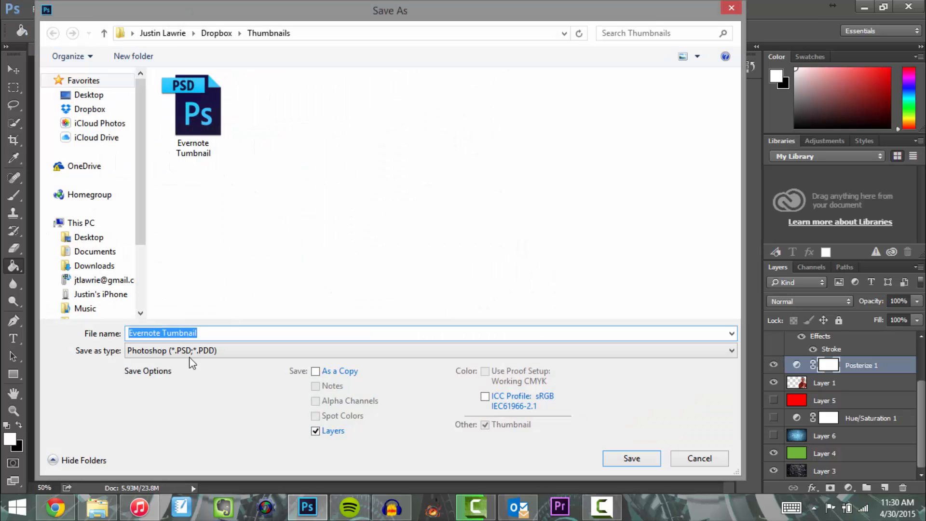
pyautogui.click(188, 351)
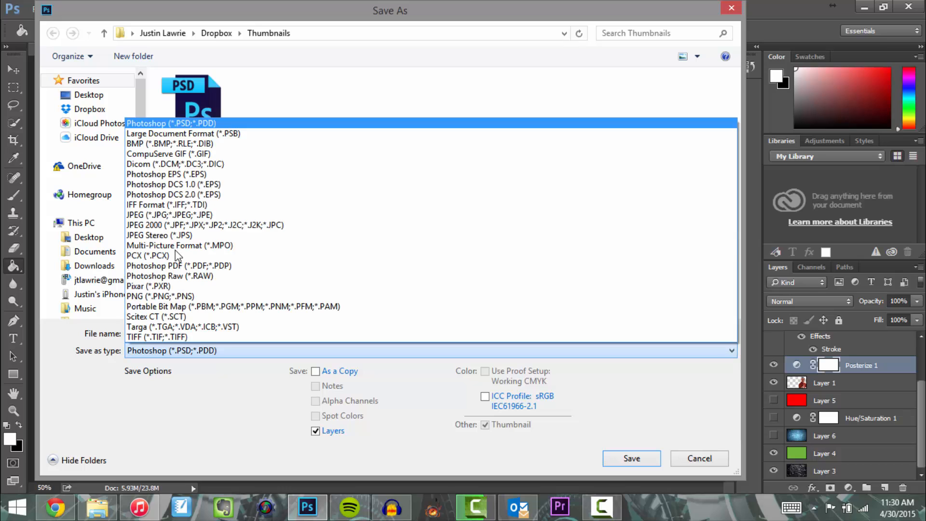
pyautogui.click(174, 296)
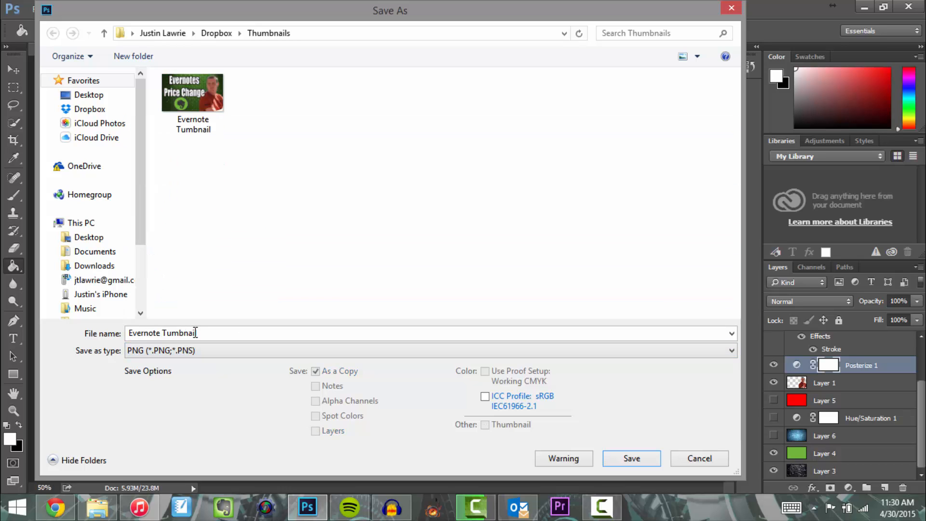
pyautogui.click(193, 129)
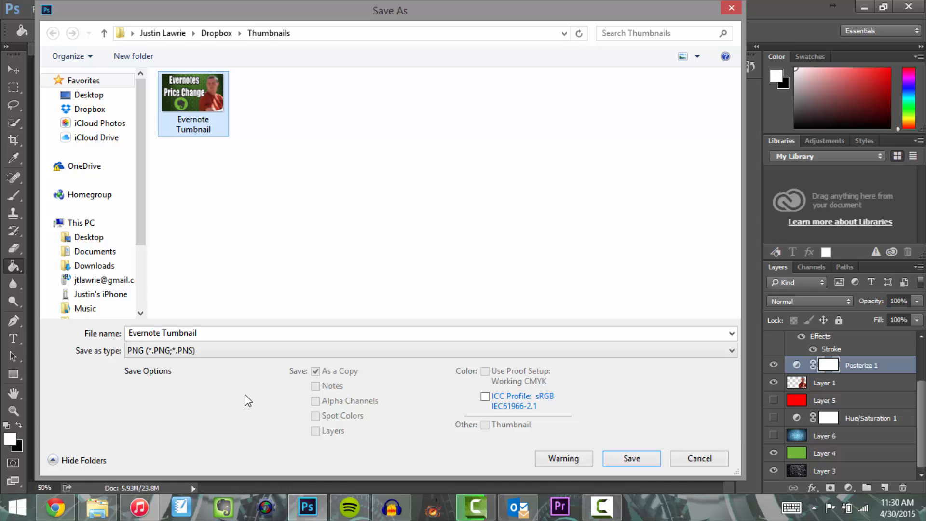
pyautogui.click(622, 458)
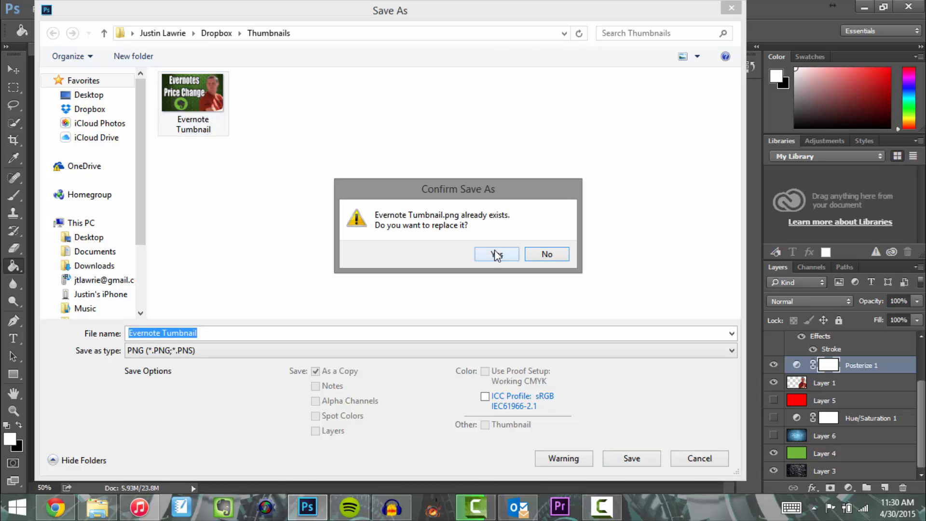
pyautogui.click(497, 255)
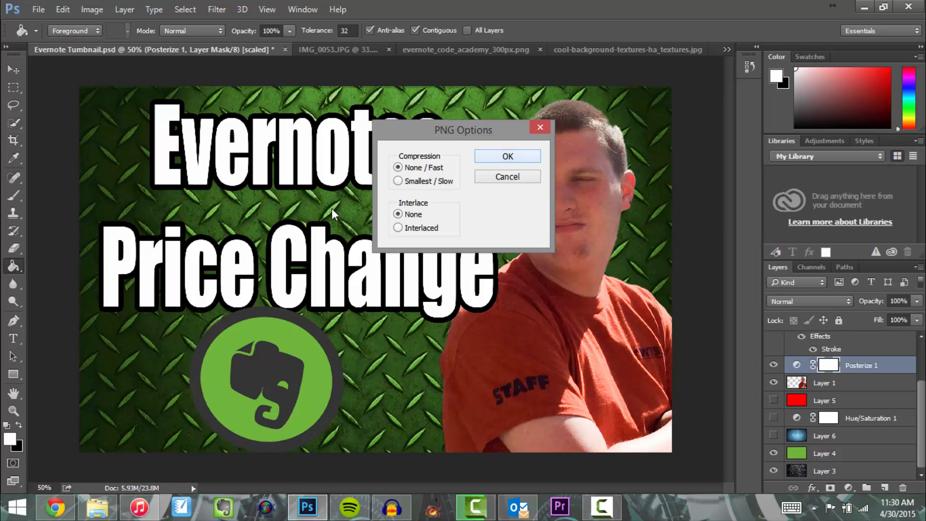
pyautogui.click(404, 179)
pyautogui.press('Return')
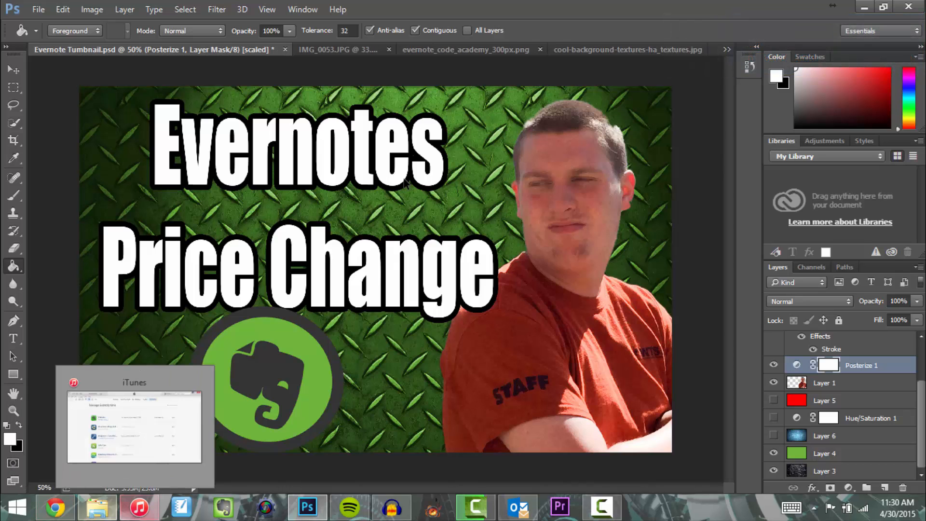
# Switch to File Explorer and check the file size of the Evernote Tumbnail PNG in its properties.
pyautogui.click(97, 507)
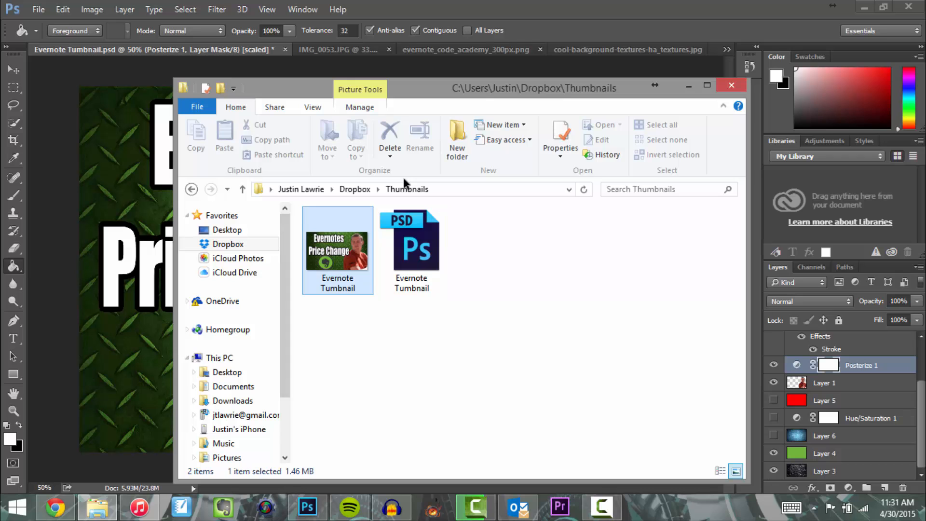
pyautogui.hotkey('shift', 'F10')
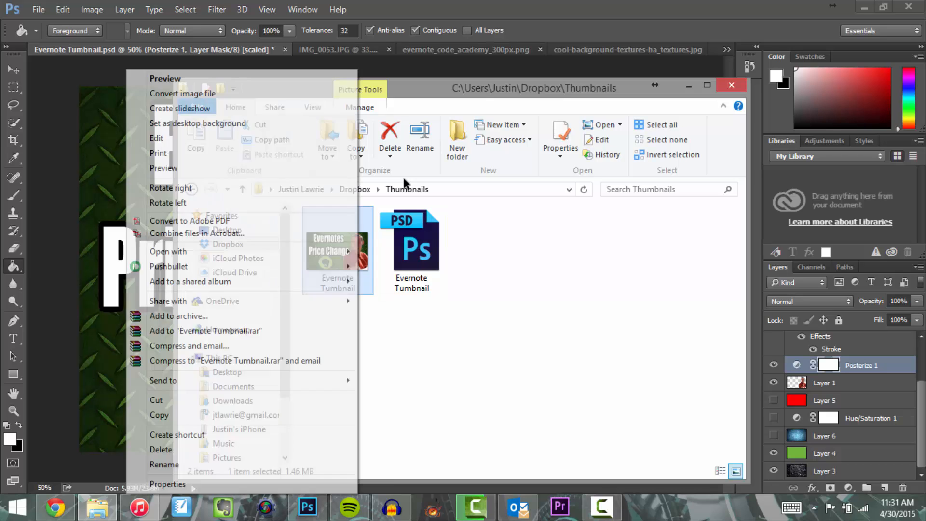
pyautogui.press('r')
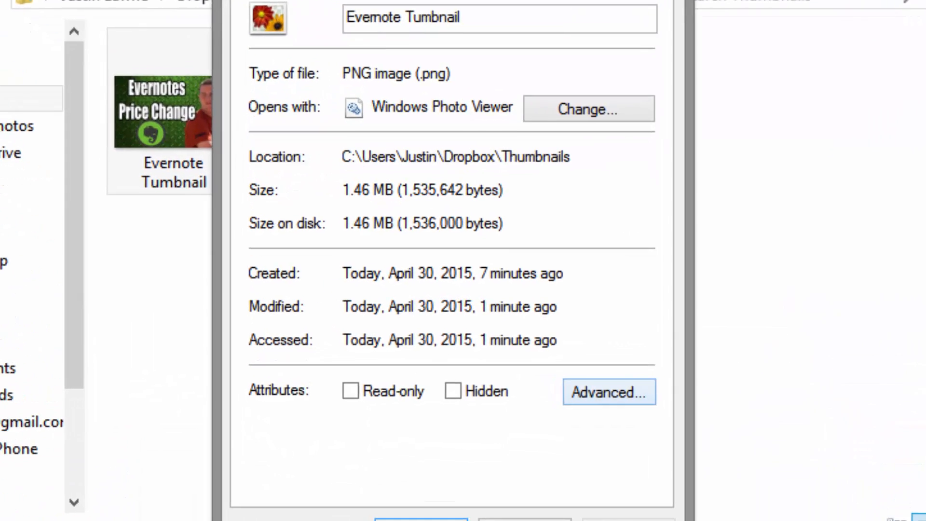
pyautogui.moveTo(429, 249); pyautogui.dragTo(400, 249)
pyautogui.moveTo(342, 174); pyautogui.dragTo(330, 174)
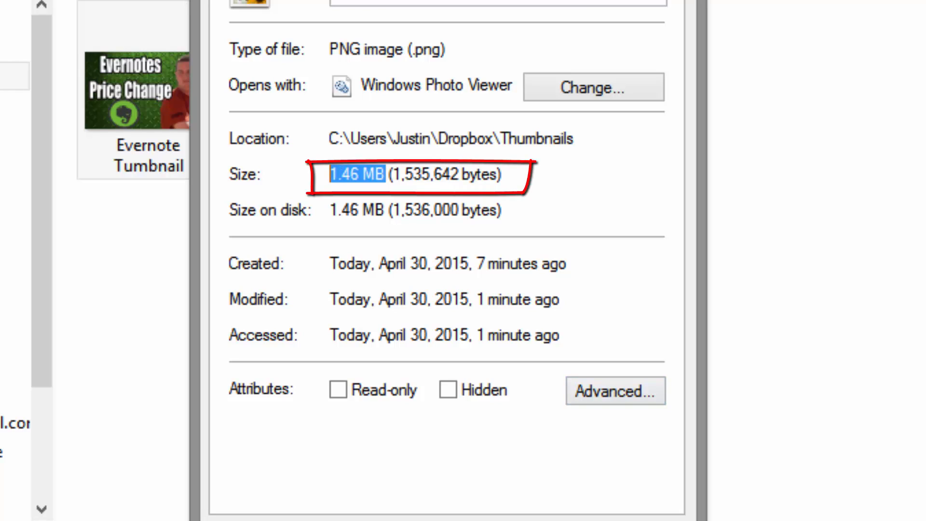